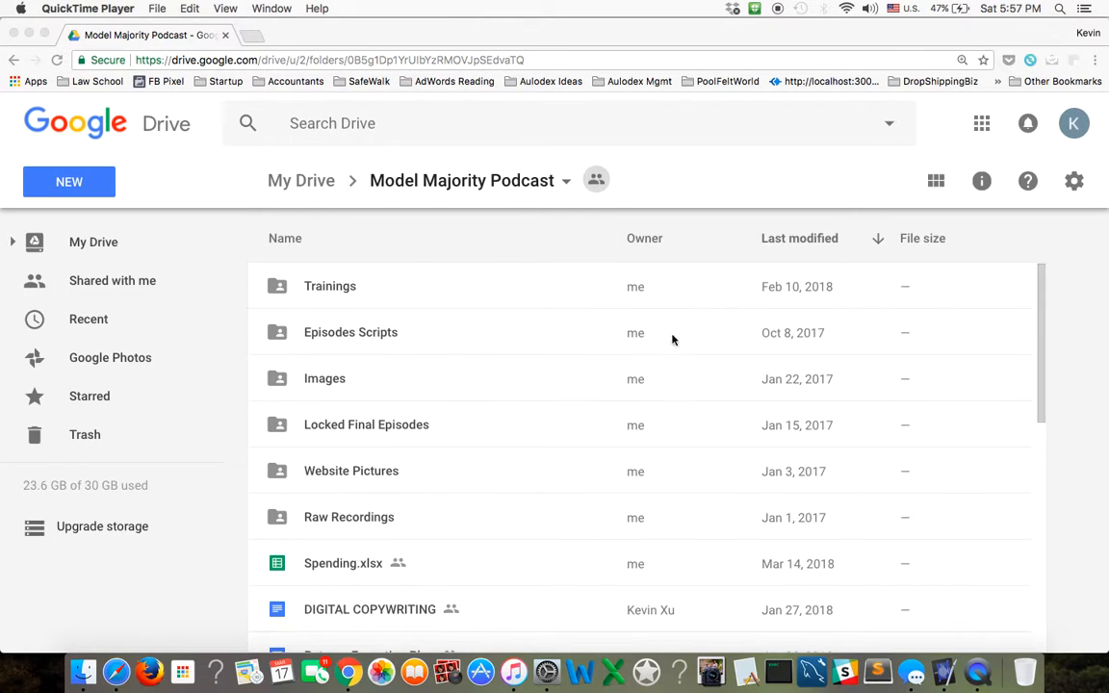
Open the MMP 061 episode folder inside the podcast's Raw Recordings folder in Google Drive.
click(977, 671)
click(208, 358)
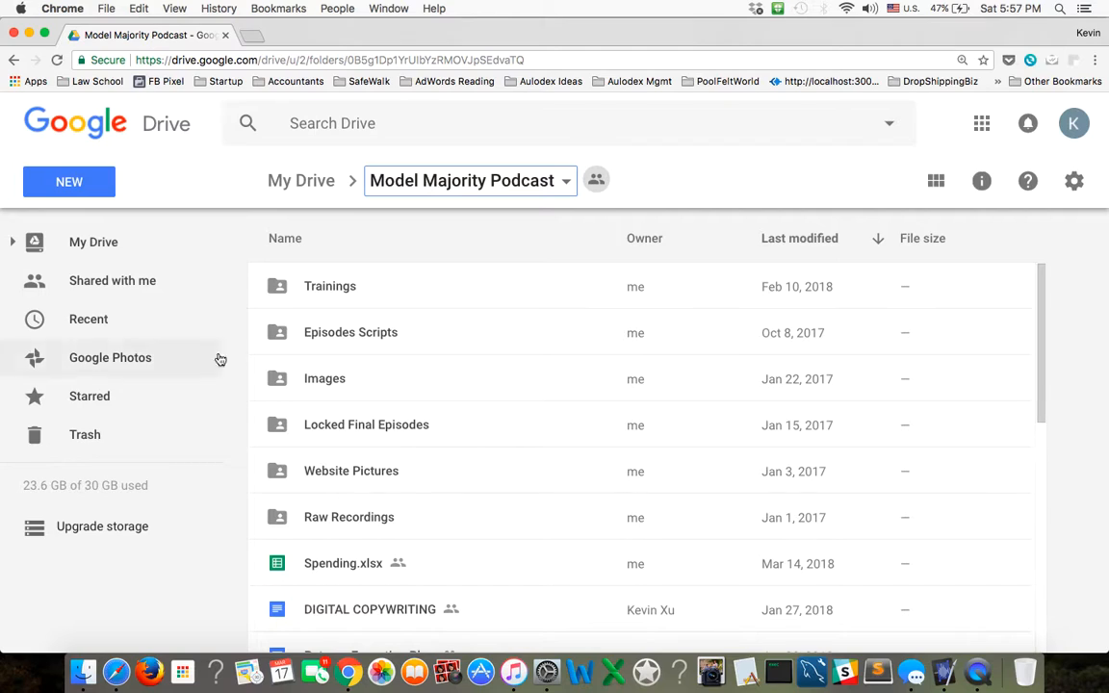
double_click(346, 521)
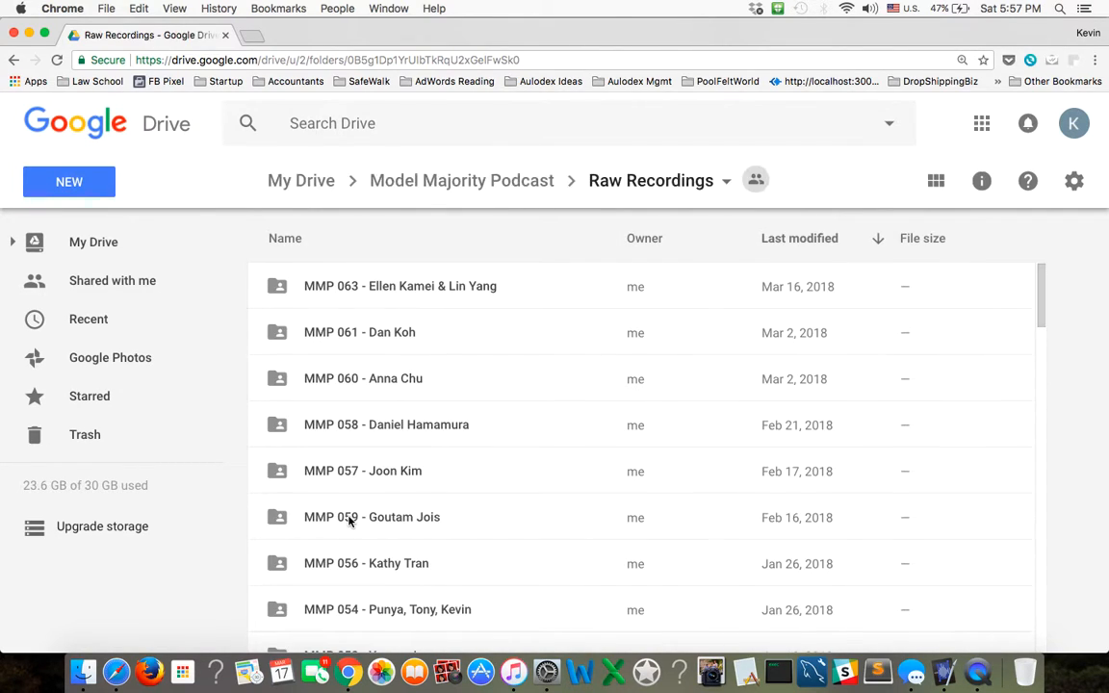
click(355, 337)
double_click(355, 337)
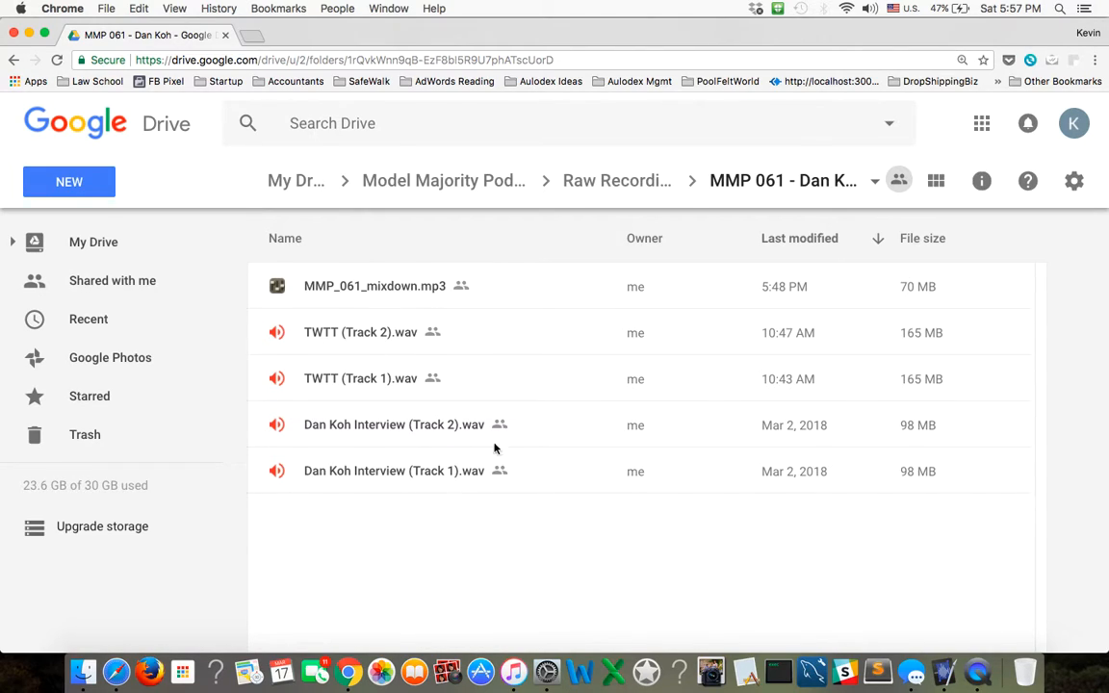
Move MMP_061_mixdown.mp3 to the Locked Final Episodes folder and accept the sharing change.
click(332, 294)
right_click(332, 295)
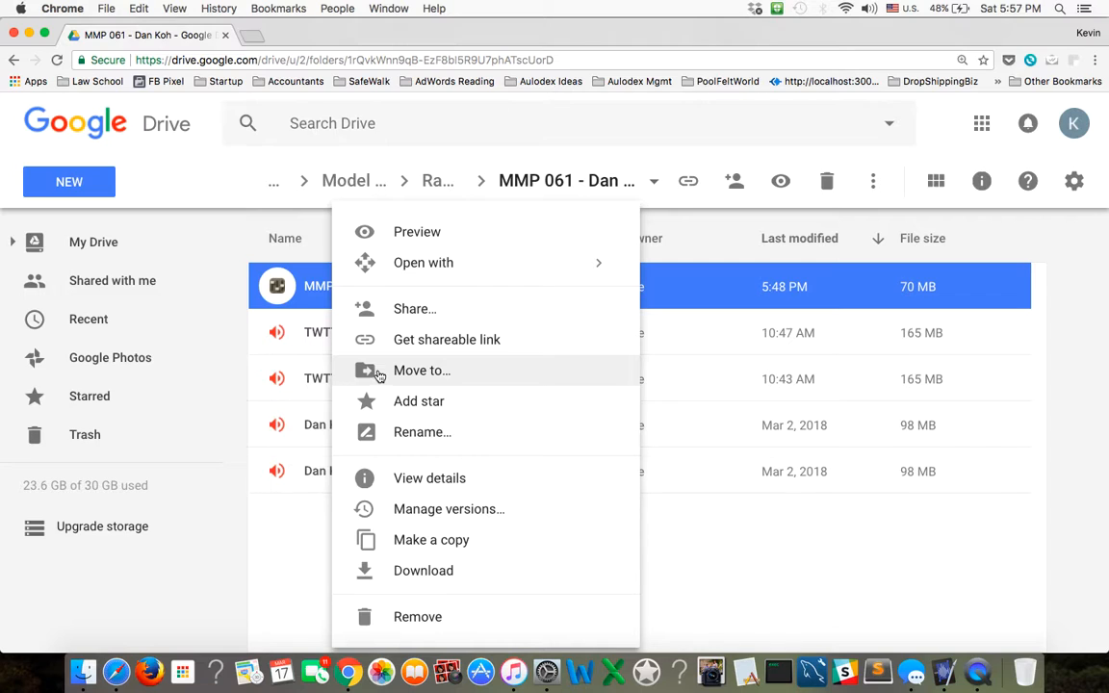
click(414, 370)
click(272, 343)
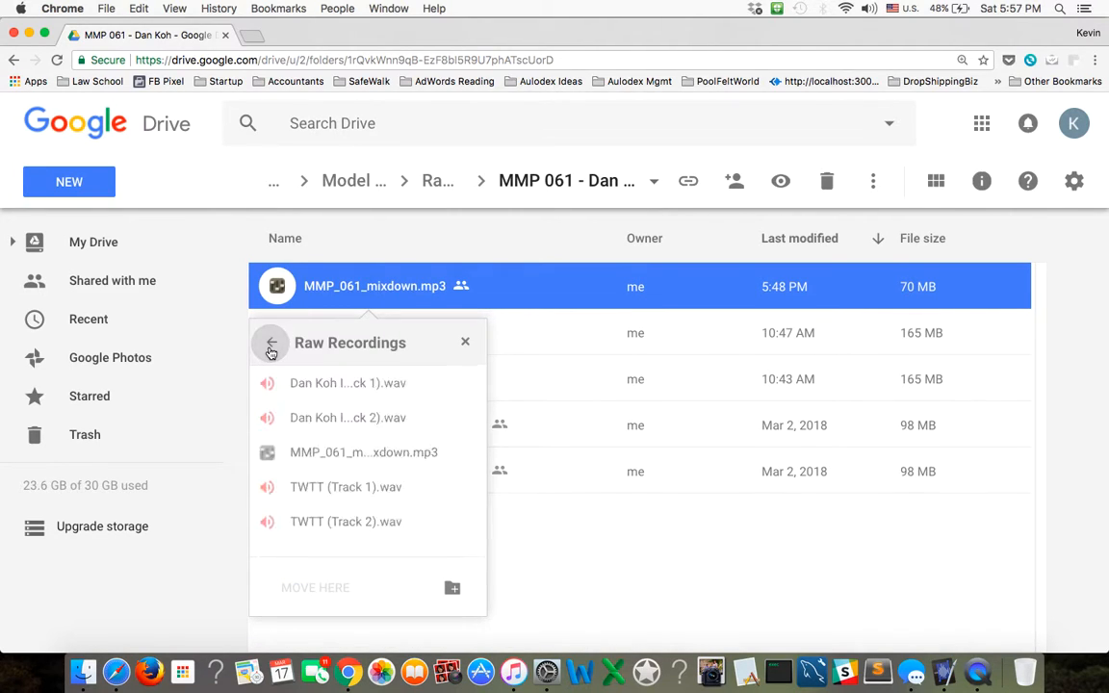
click(272, 344)
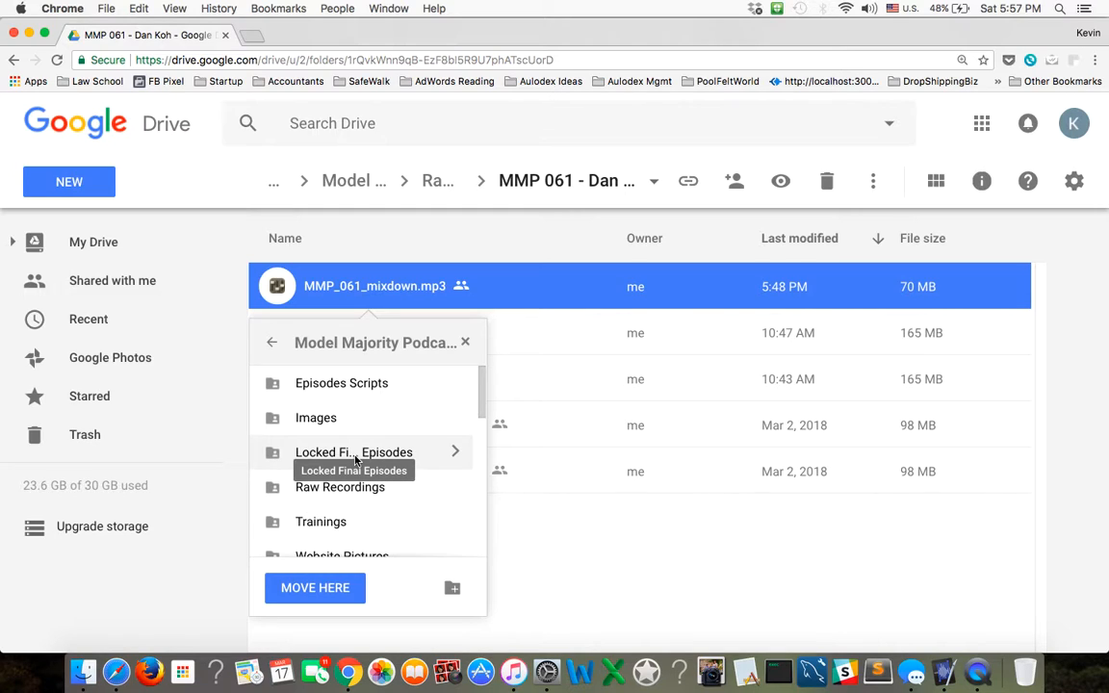
double_click(356, 458)
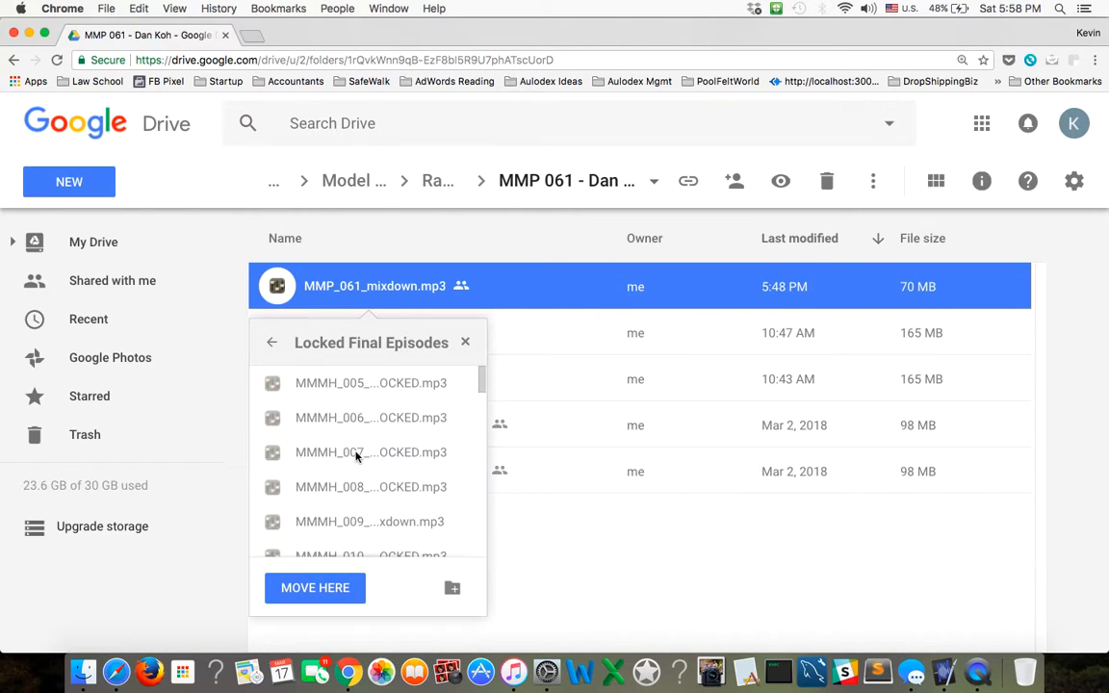
click(344, 597)
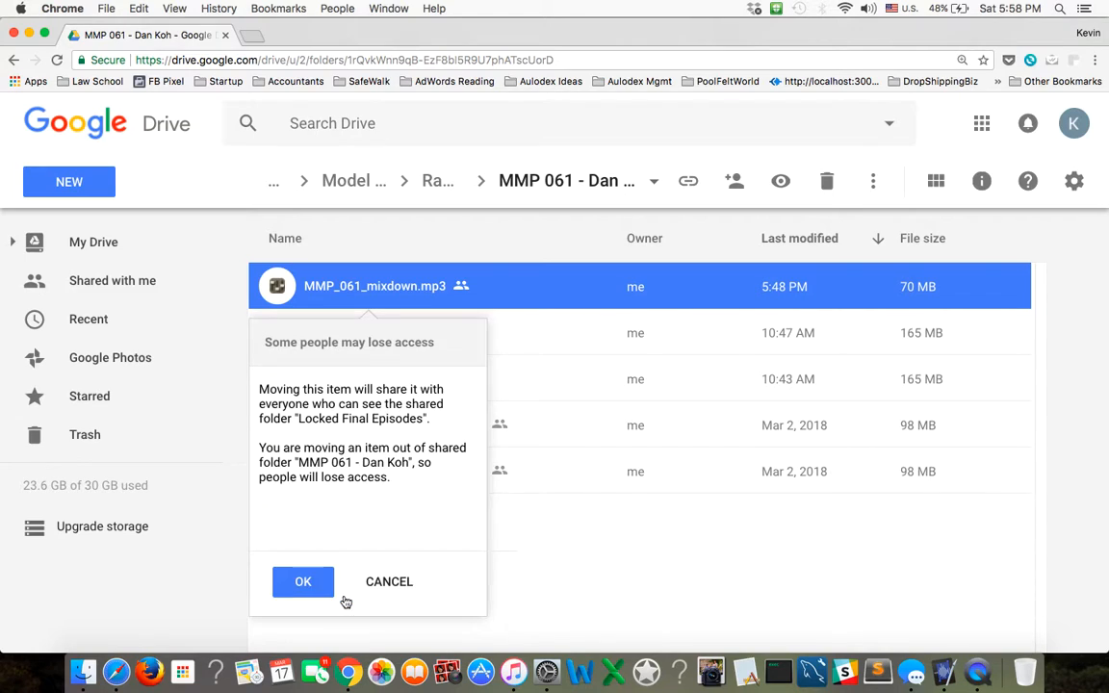
click(320, 583)
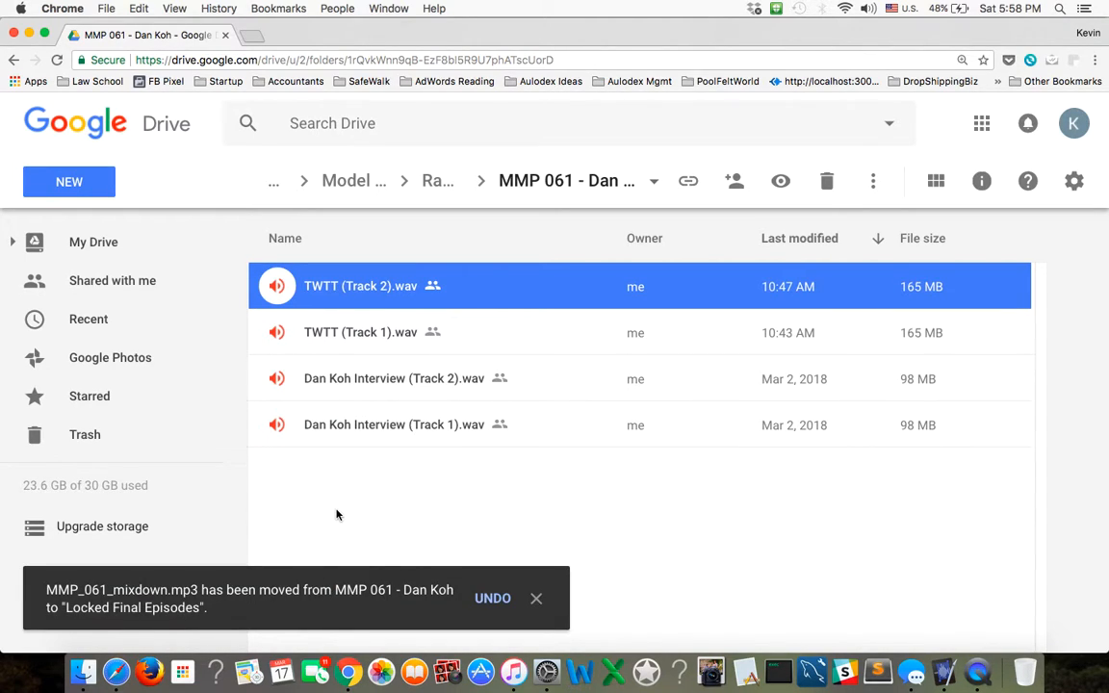
Open the Locked Final Episodes folder and rename MMP_061_mixdown.mp3 as MMP_061_LOCKED.mp3.
click(365, 188)
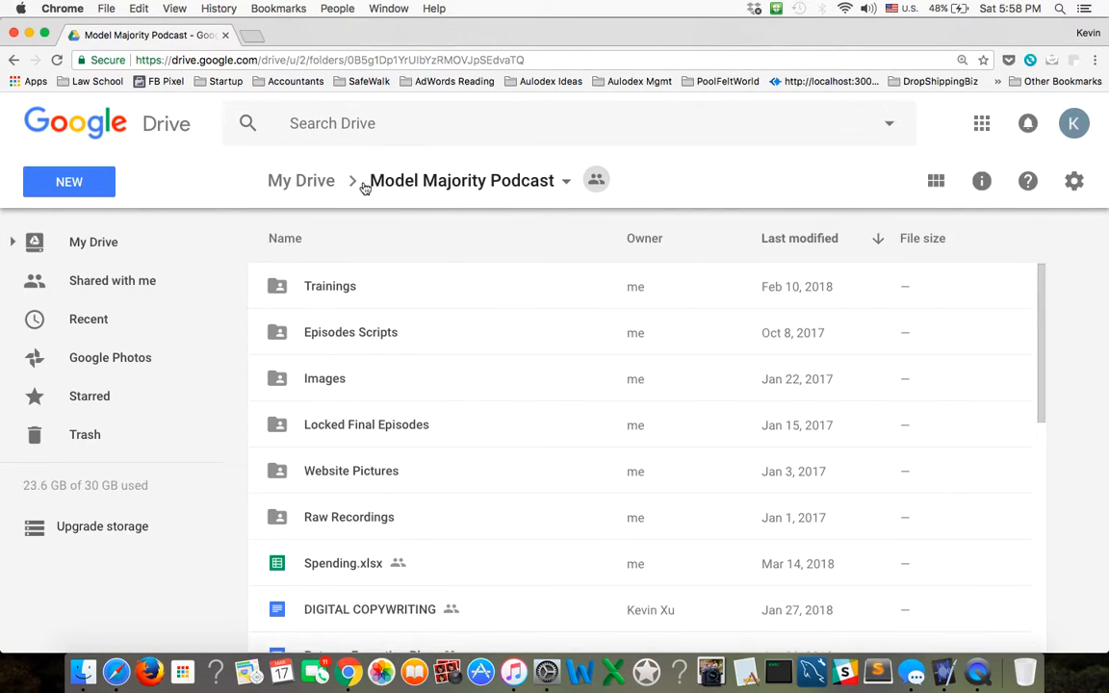
double_click(330, 436)
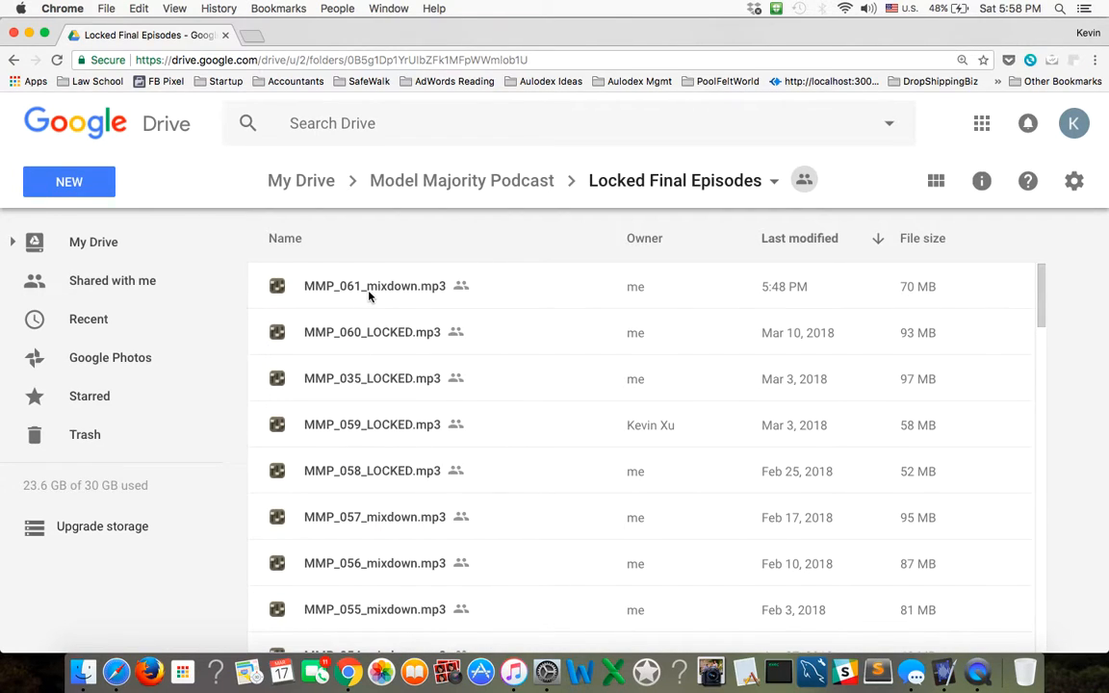
right_click(369, 296)
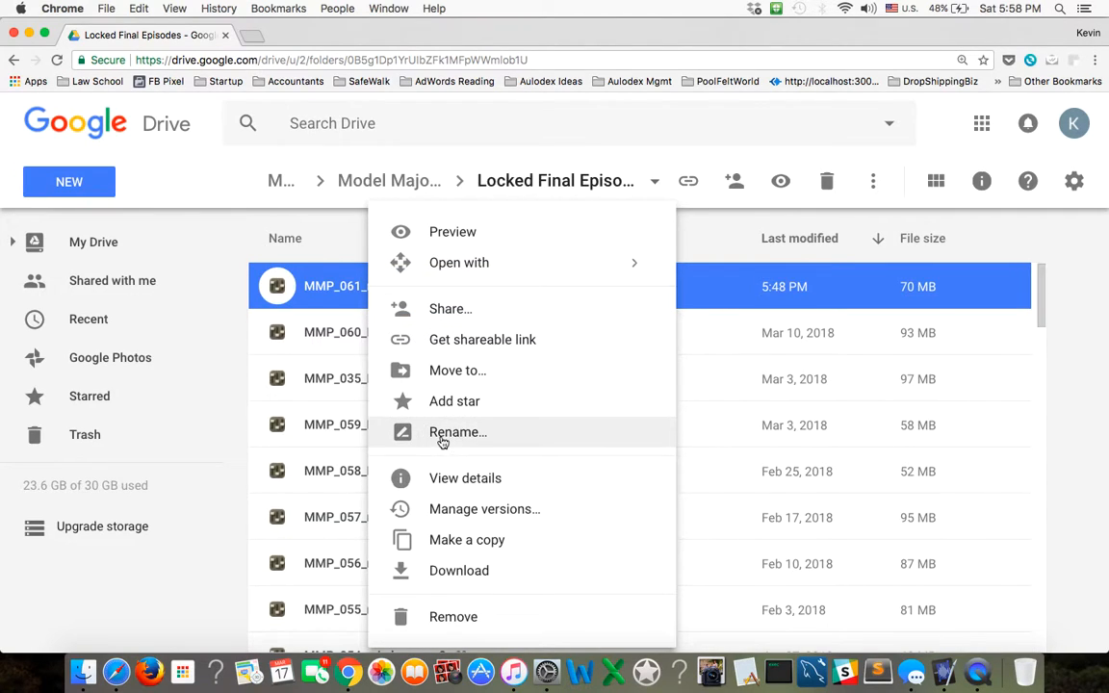
click(443, 432)
click(507, 394)
drag(511, 385, 460, 385)
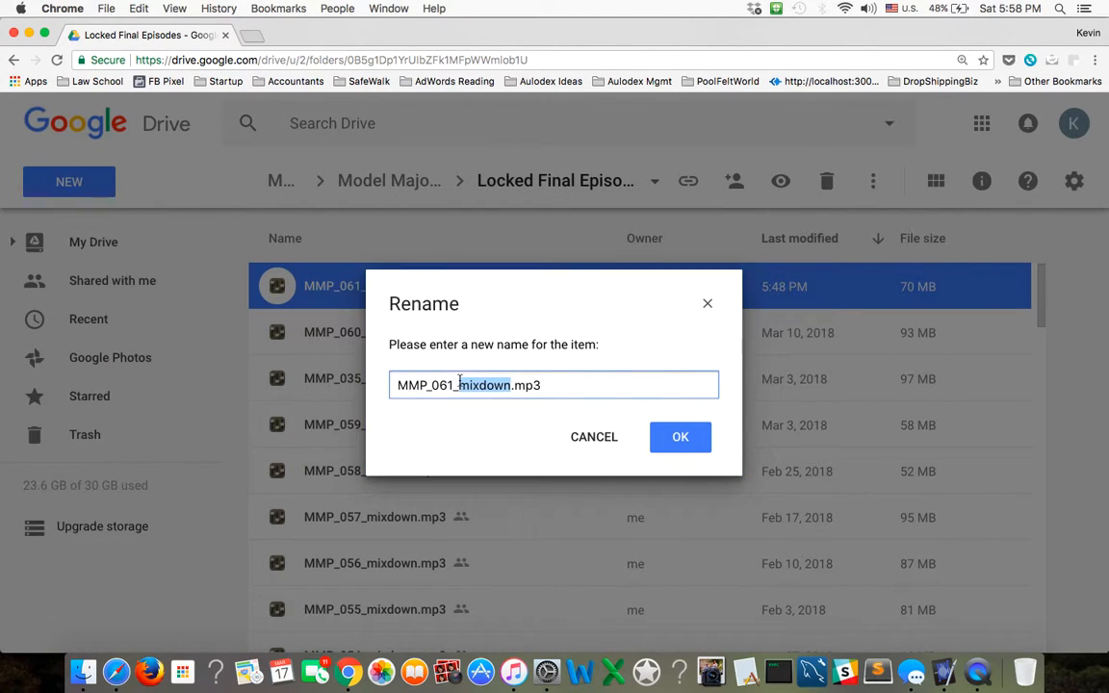
text(LOCKE)
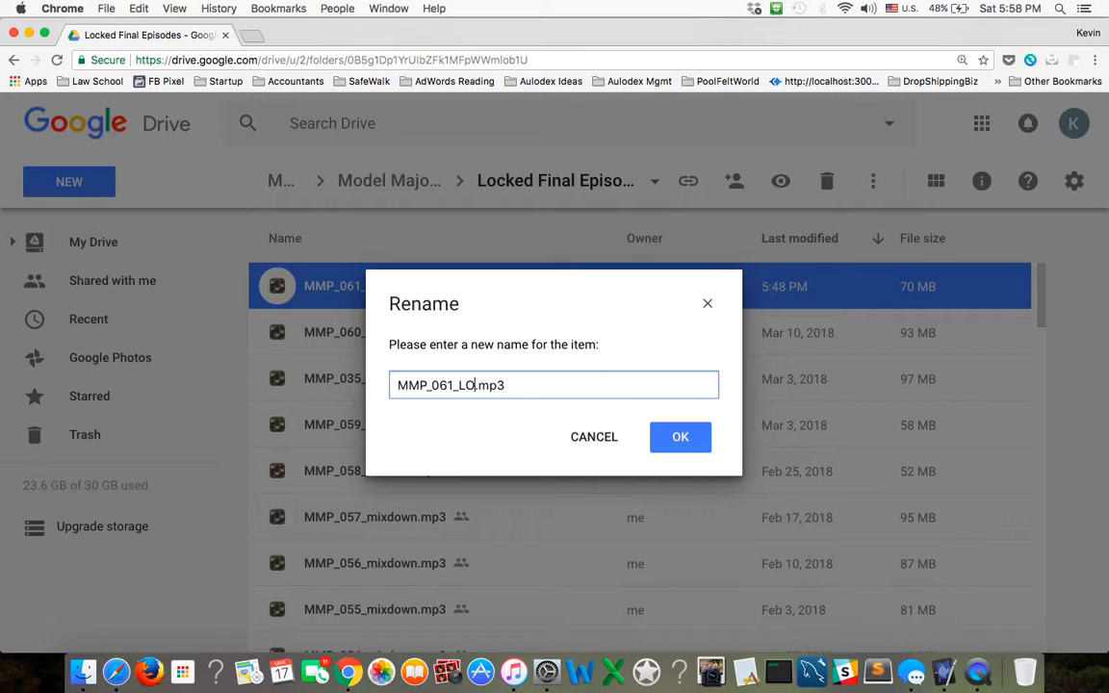
text(D)
key(Return)
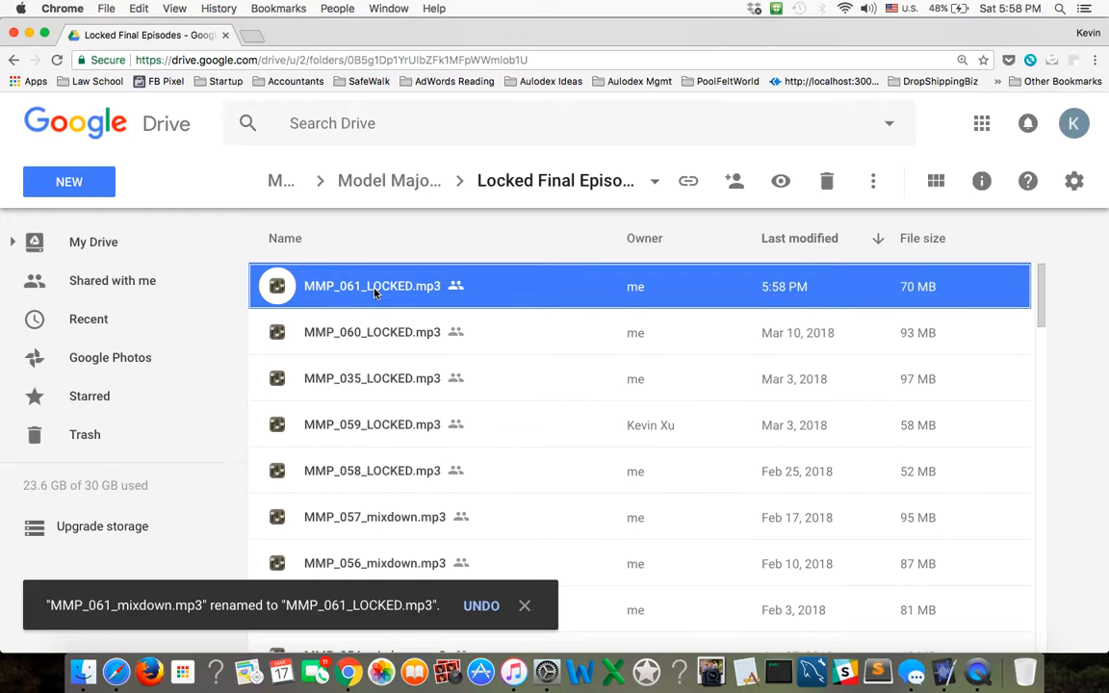
Download MMP_061_LOCKED.mp3 and save it to the Desktop as MMP_061_LOCKED (1).mp3.
right_click(374, 292)
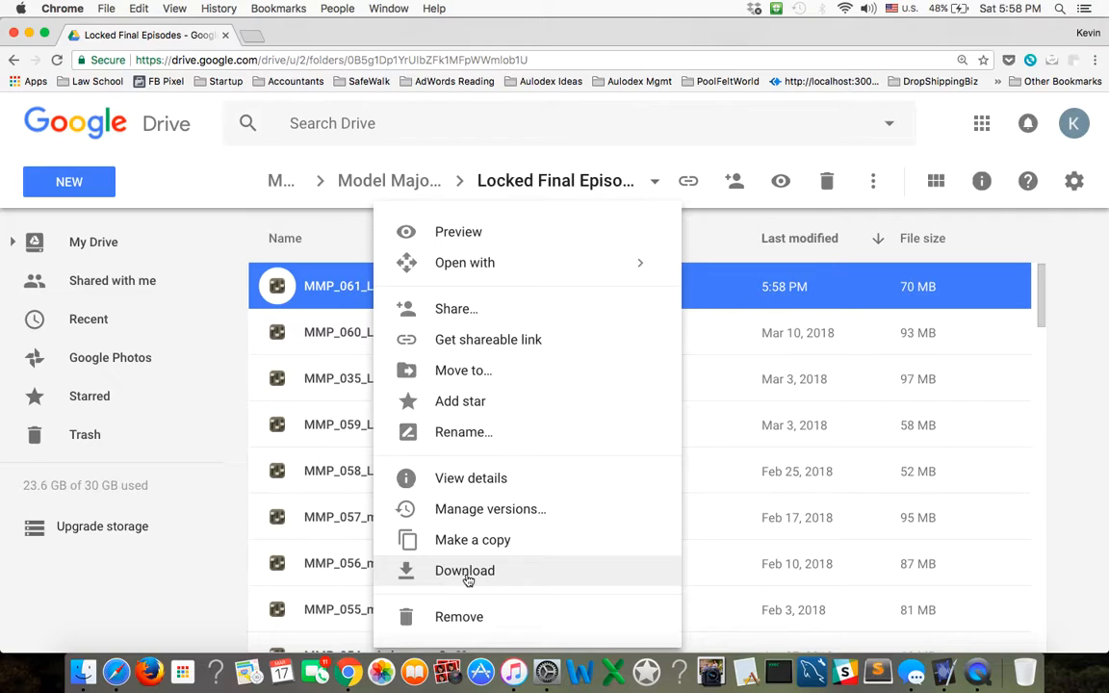
right_click(330, 286)
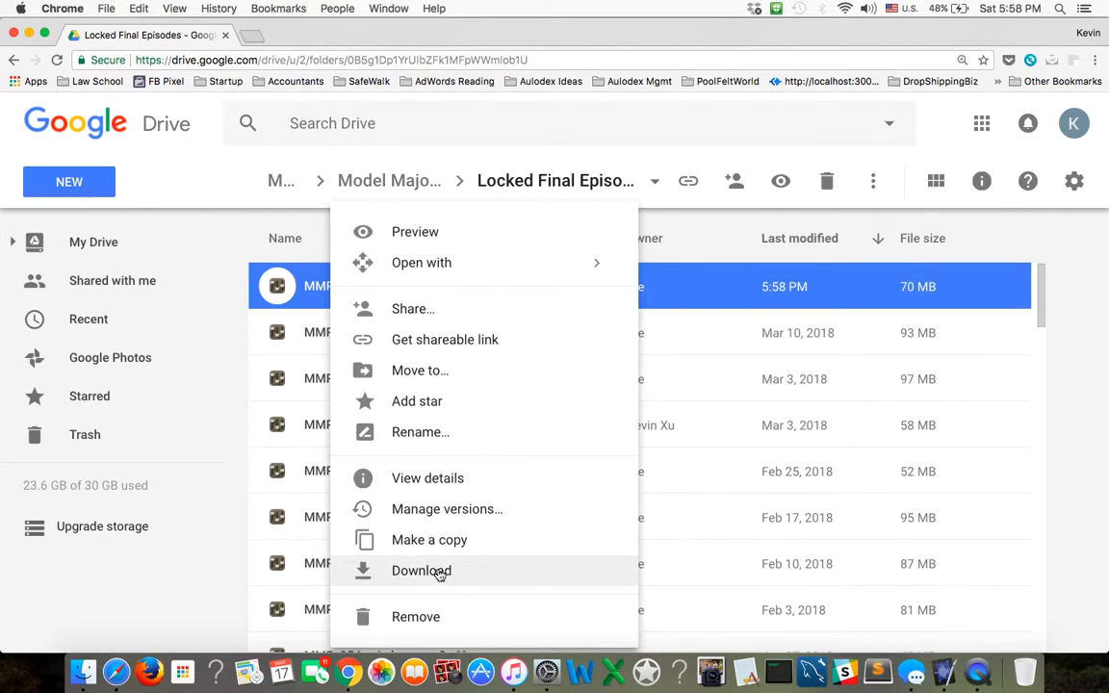
click(406, 570)
click(673, 441)
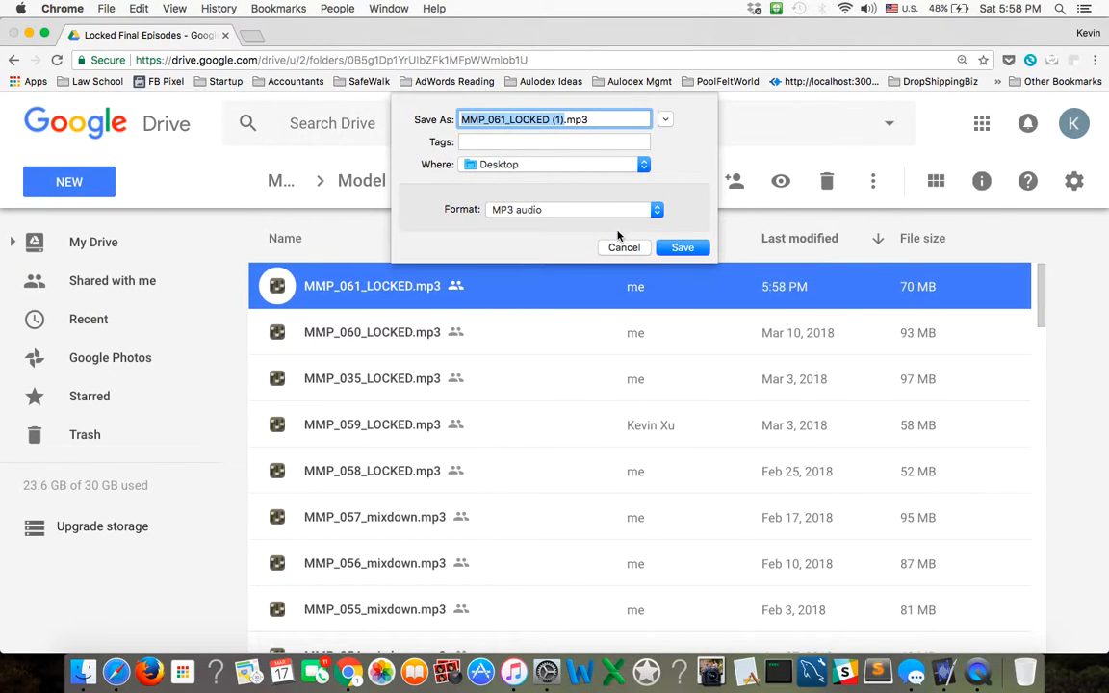
click(681, 248)
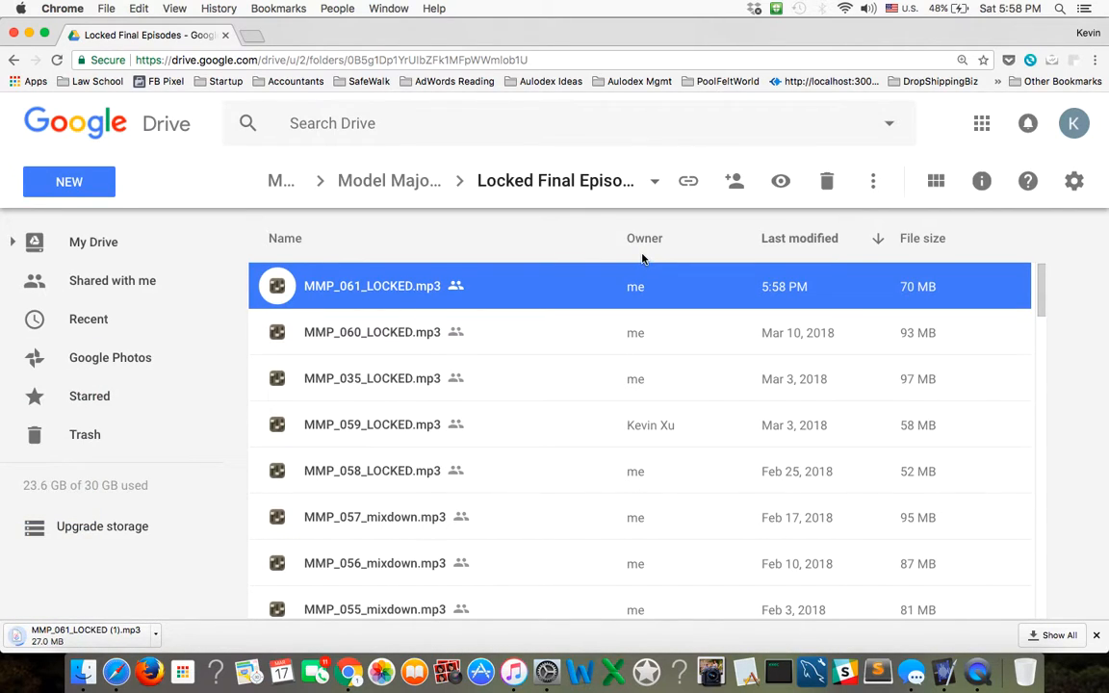
Switch to iTunes and add the downloaded MMP_061_LOCKED (1).mp3 to the MMP_Episodes playlist.
click(516, 674)
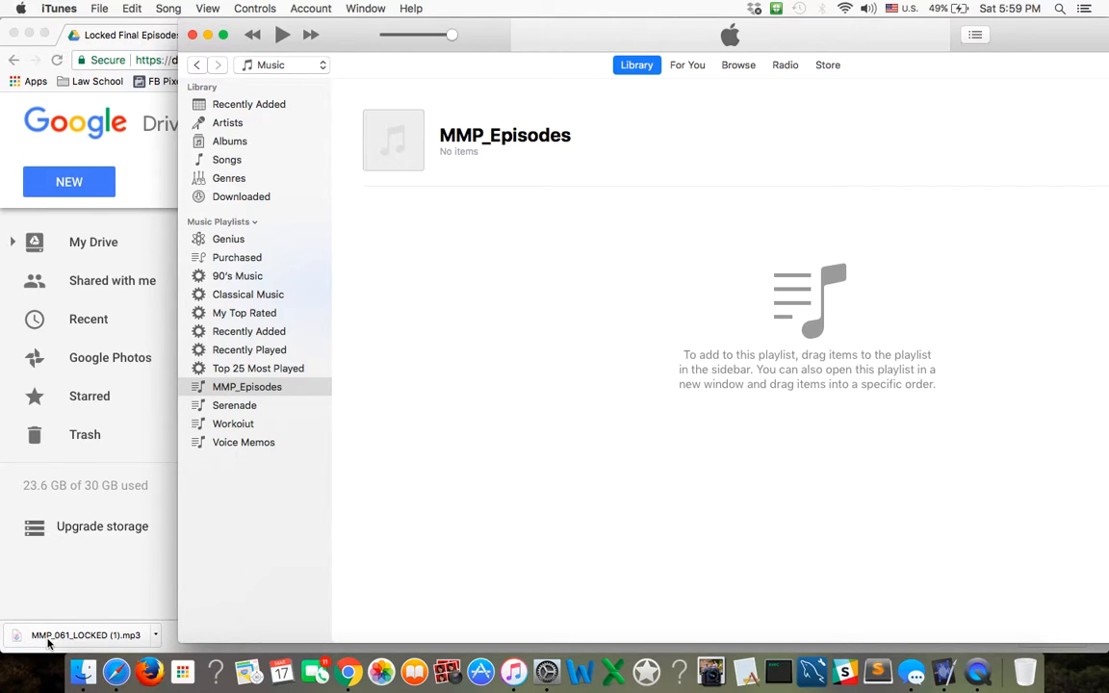
drag(45, 645, 574, 378)
drag(368, 31, 201, 33)
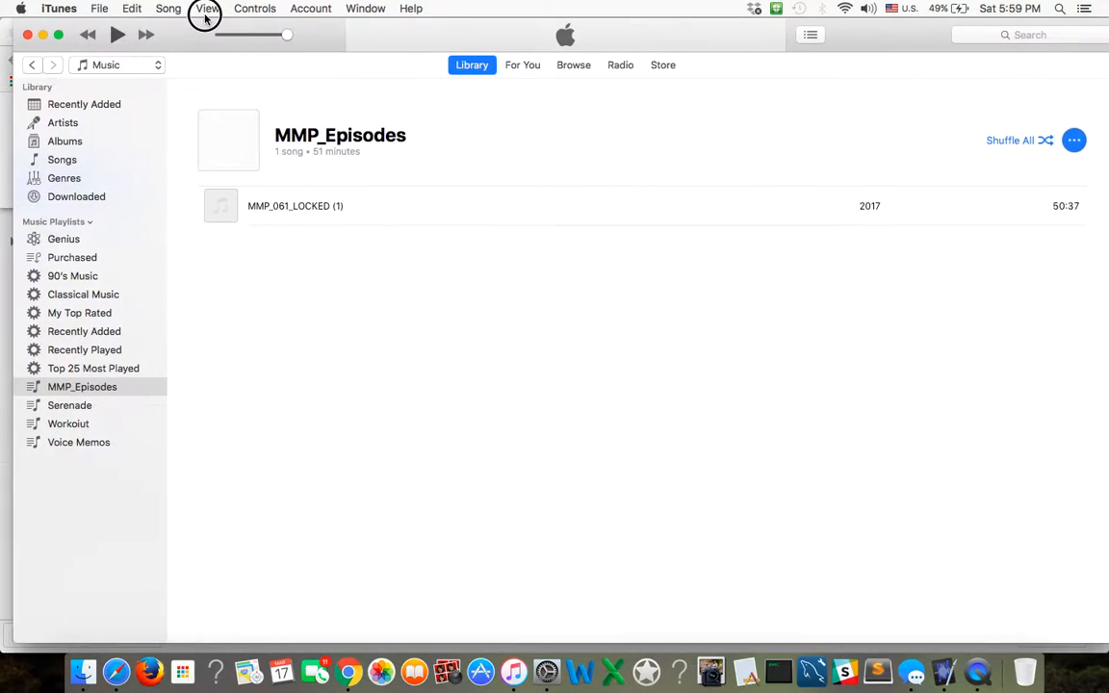
Open the song info of the MMP_061_LOCKED (1) track and set its song title to "061: It's Ohayou Gozaimasu, Idiot!".
right_click(294, 214)
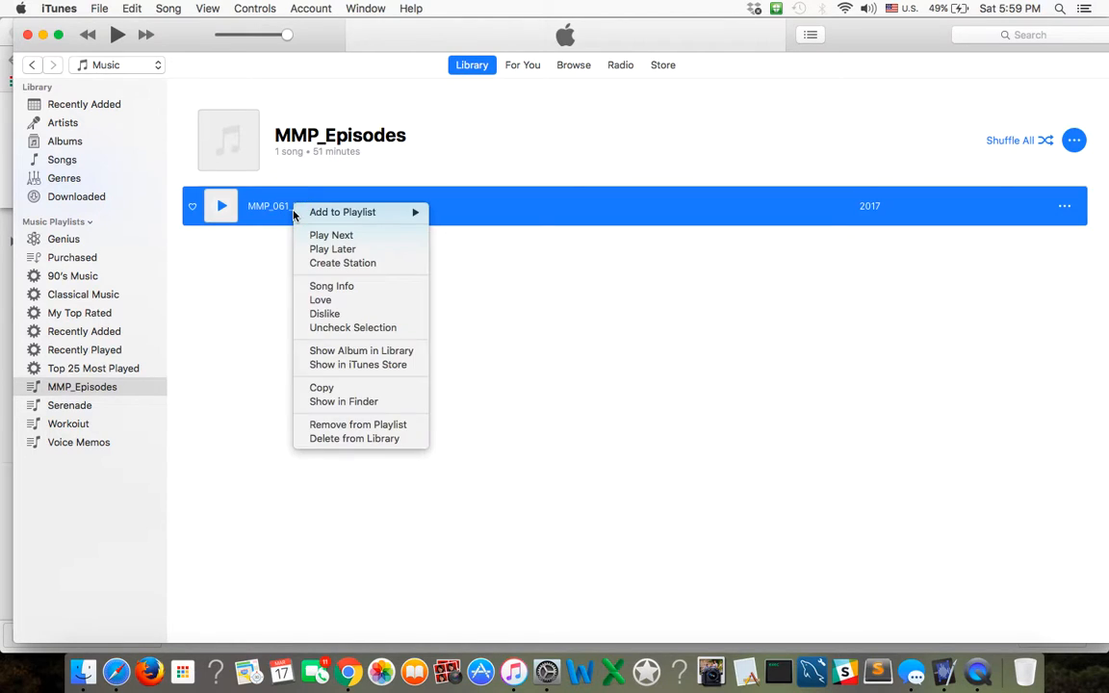
click(330, 286)
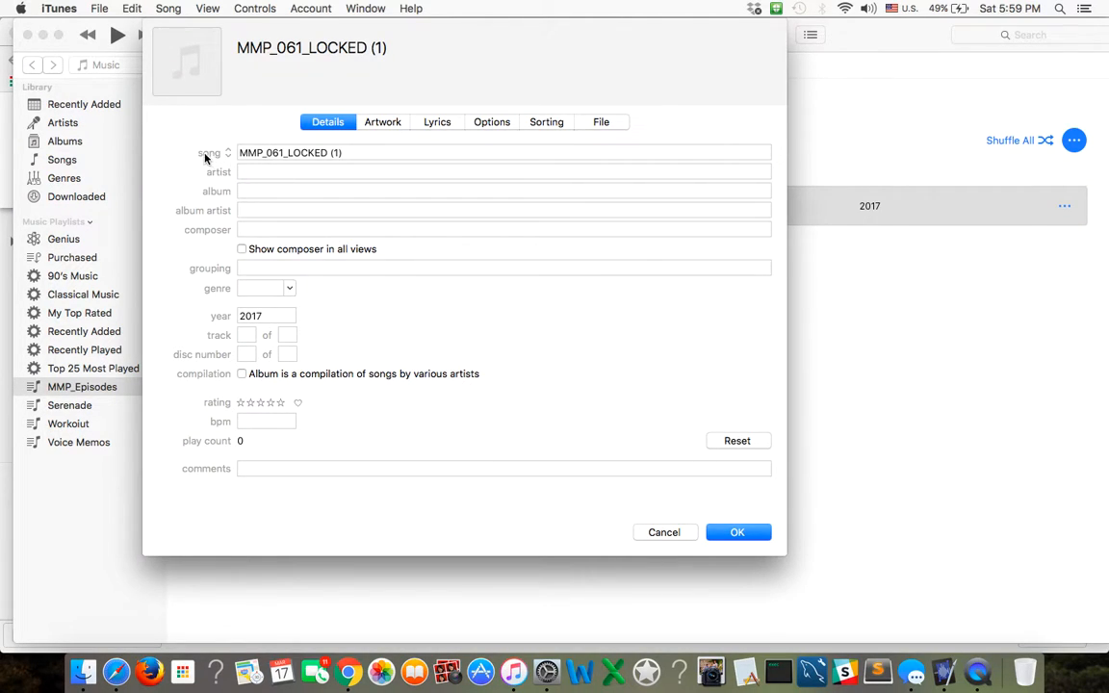
click(275, 154)
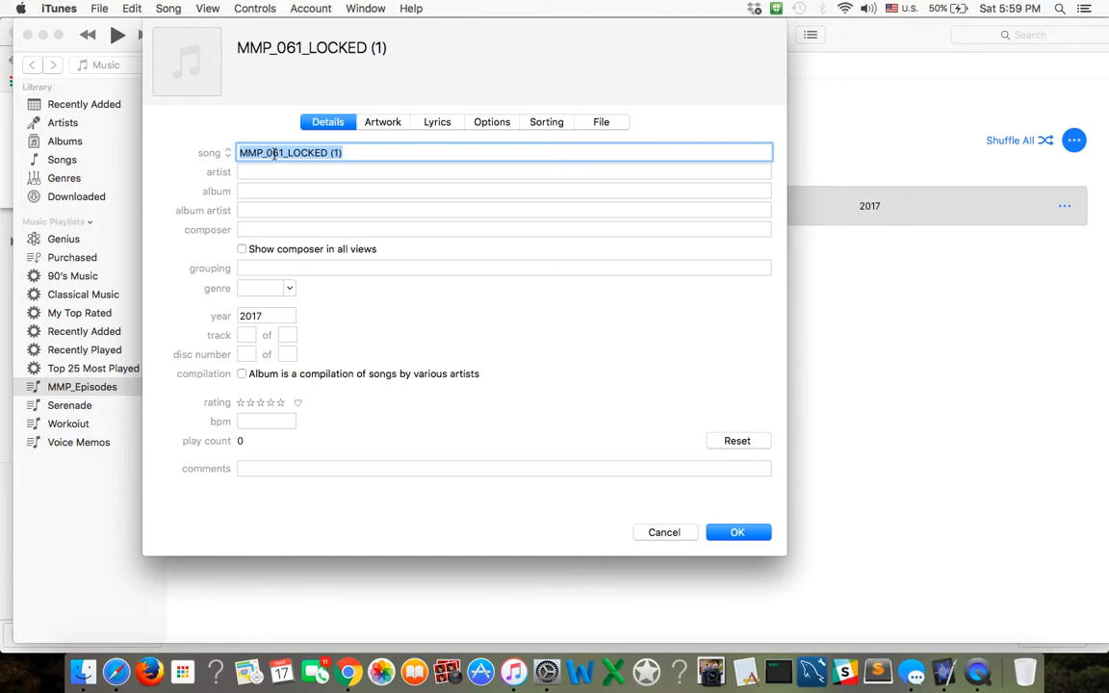
text(061:)
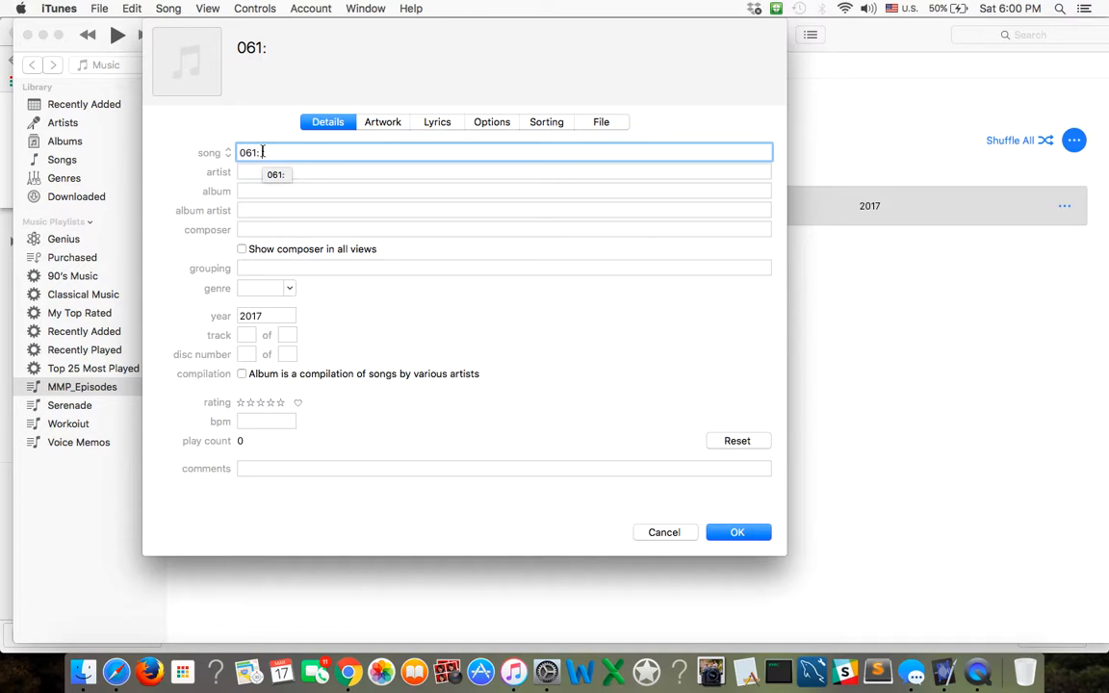
text(It's )
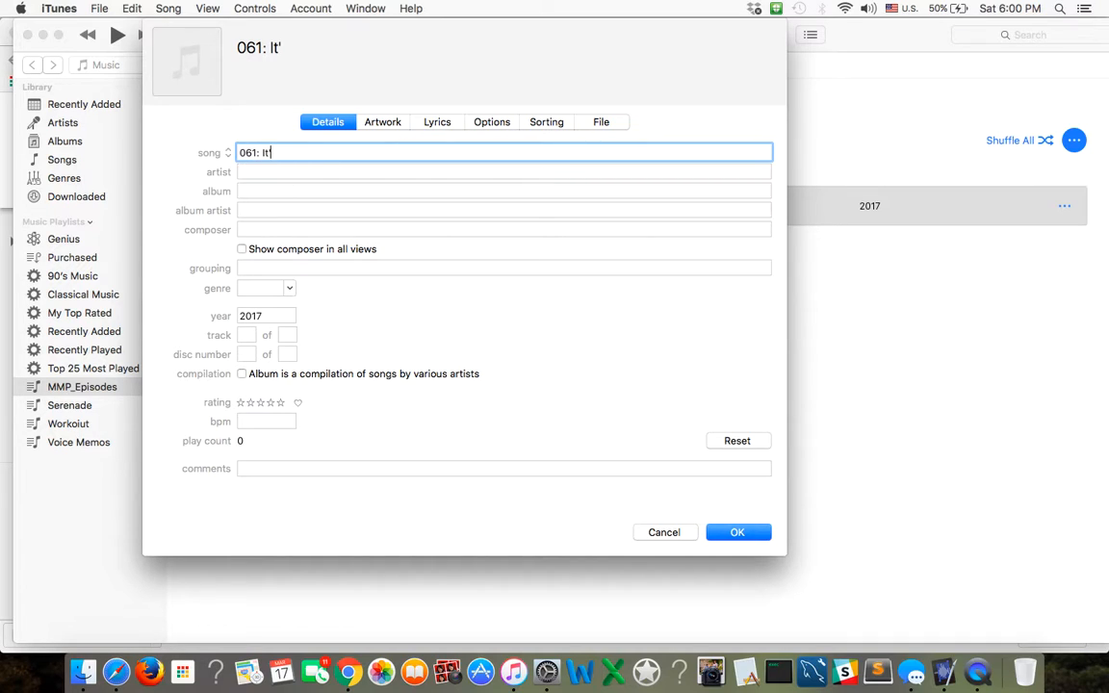
text(Oha)
text(you Goza)
text(imasu, )
text(Dido)
key(BackSpace)
key(BackSpace)
key(BackSpace)
key(BackSpace)
text(Idiot!)
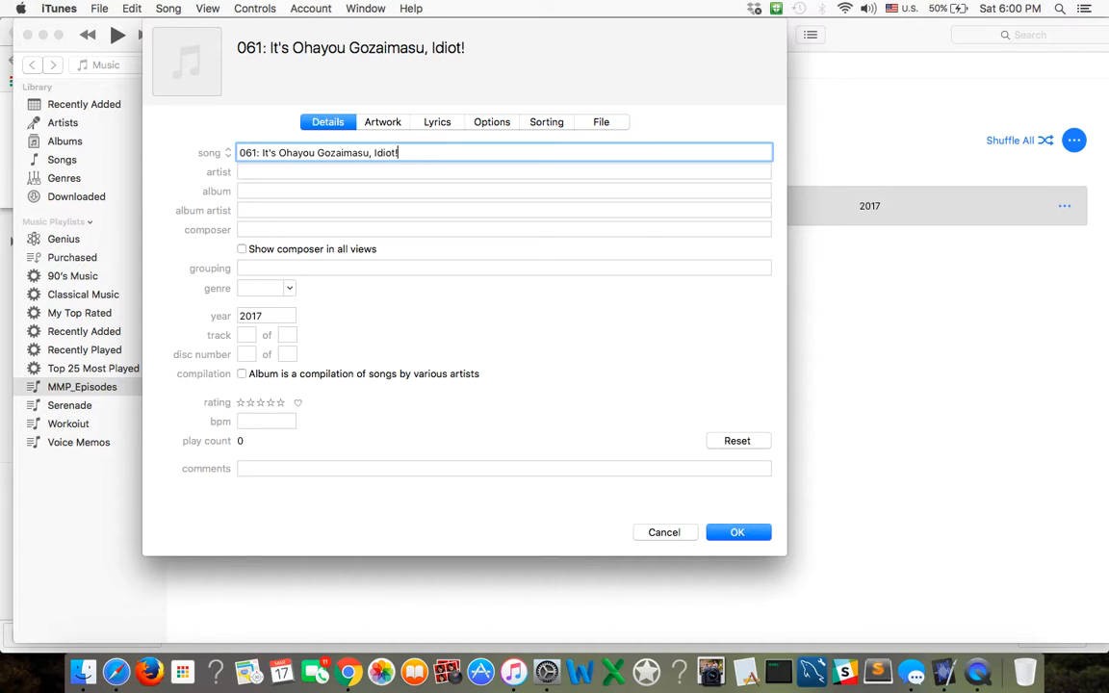
triple_click(292, 153)
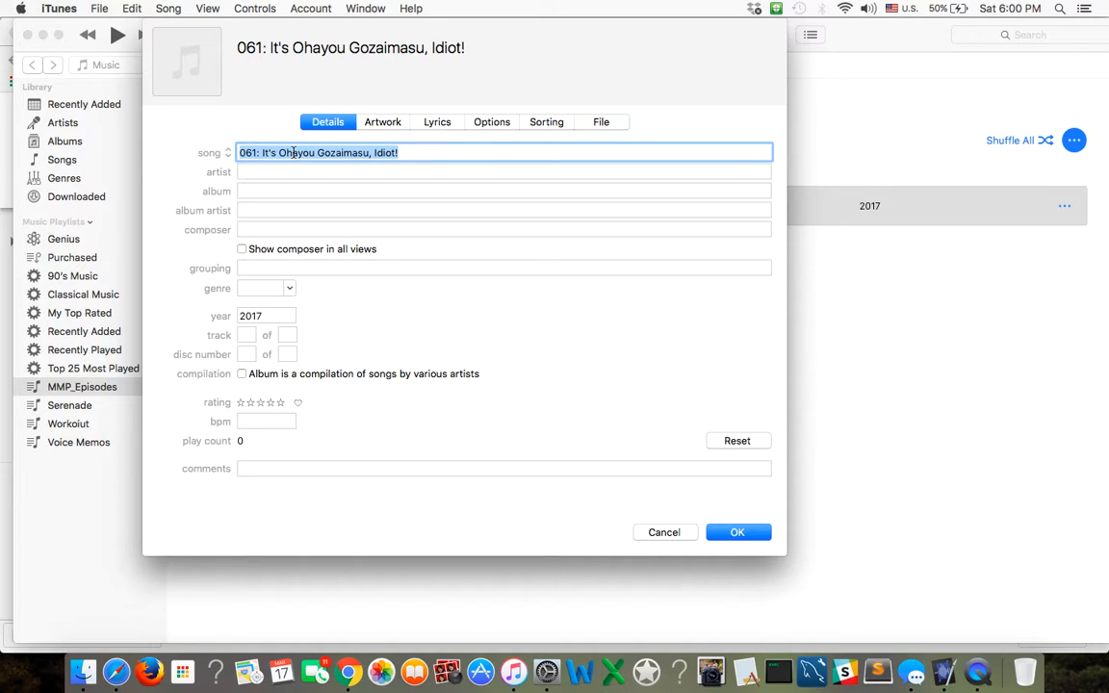
click(431, 153)
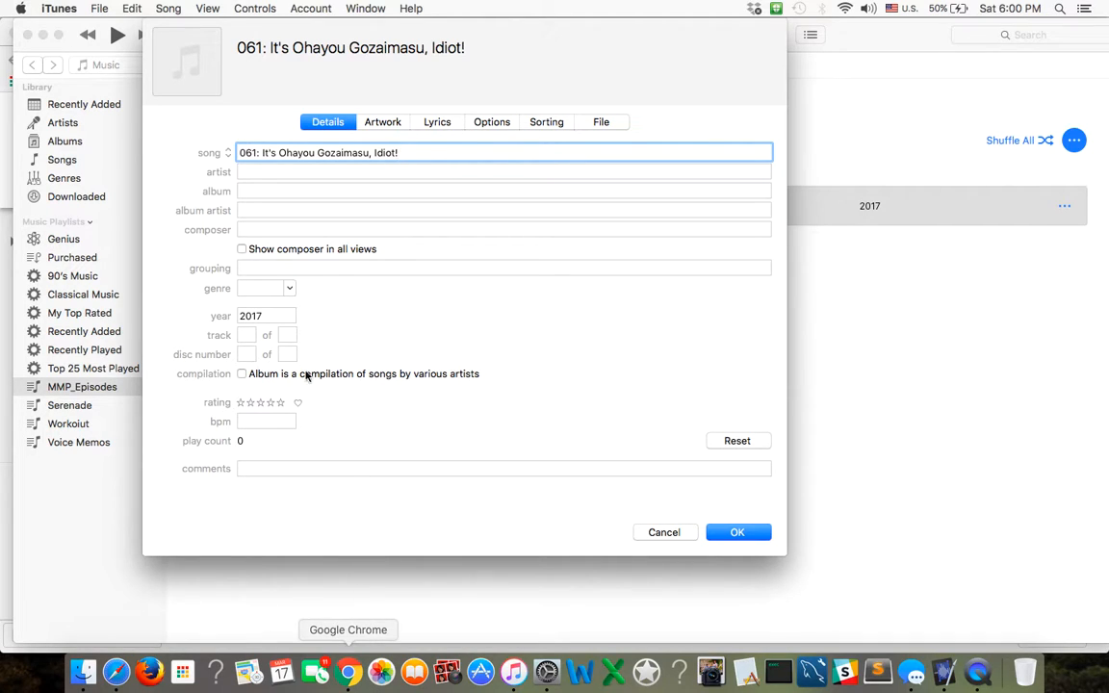
Switch to Chrome and open the DIGITAL COPYWRITING document in the Model Majority Podcast folder at the Artists Info (for iTunes) section.
click(349, 672)
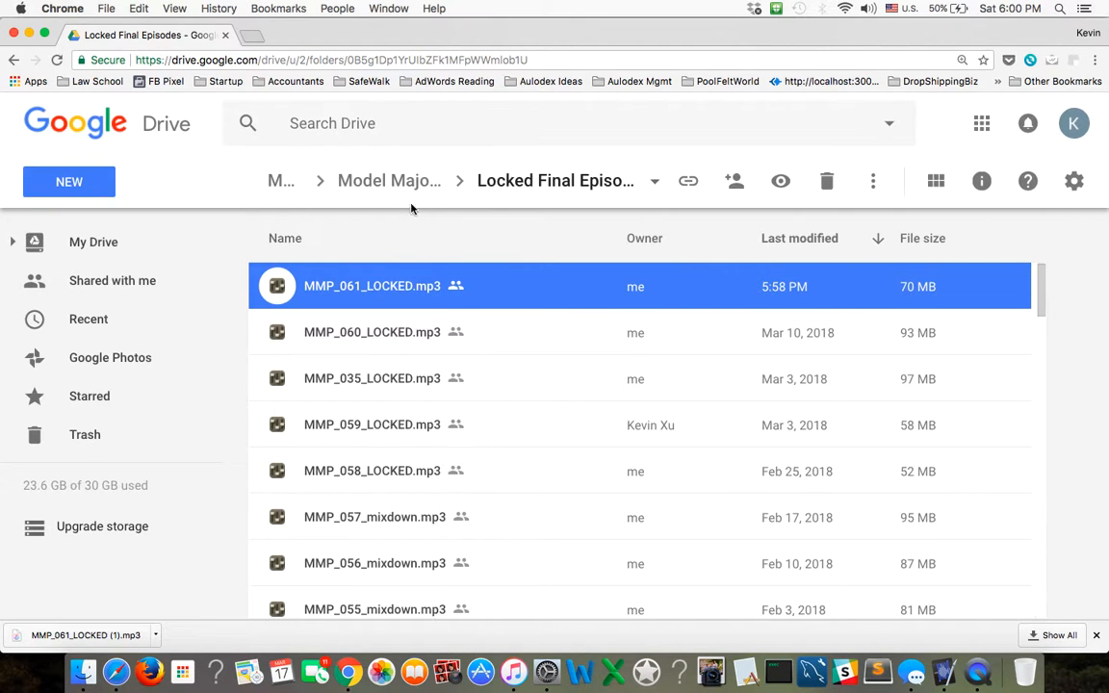
click(389, 181)
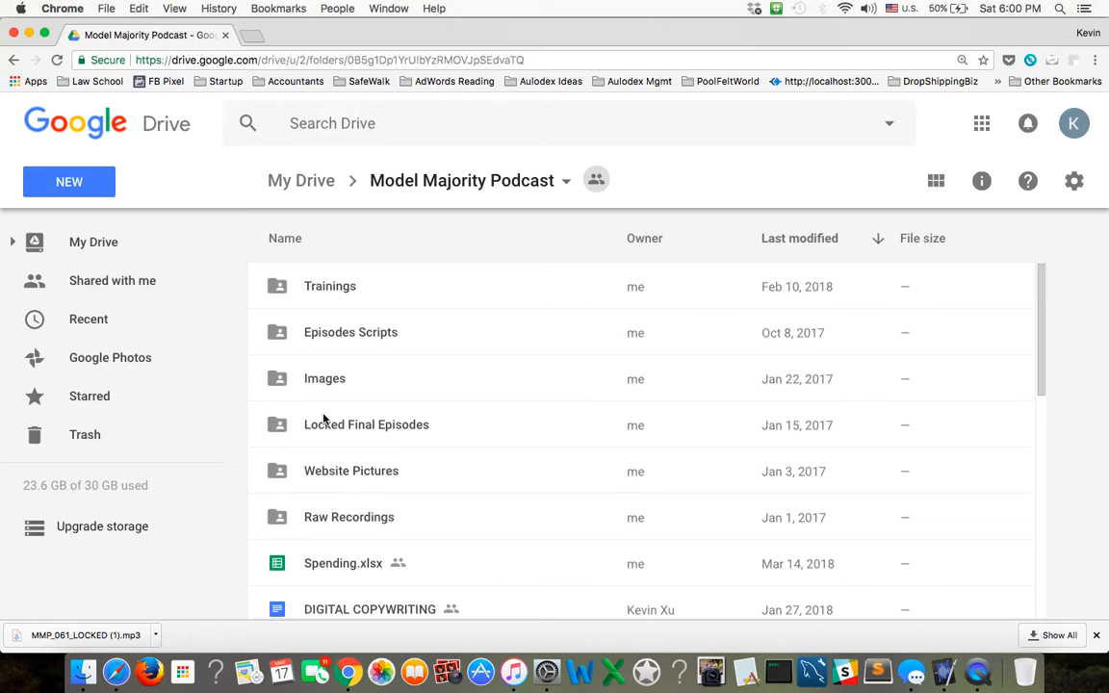
scroll(366, 481, down, 1)
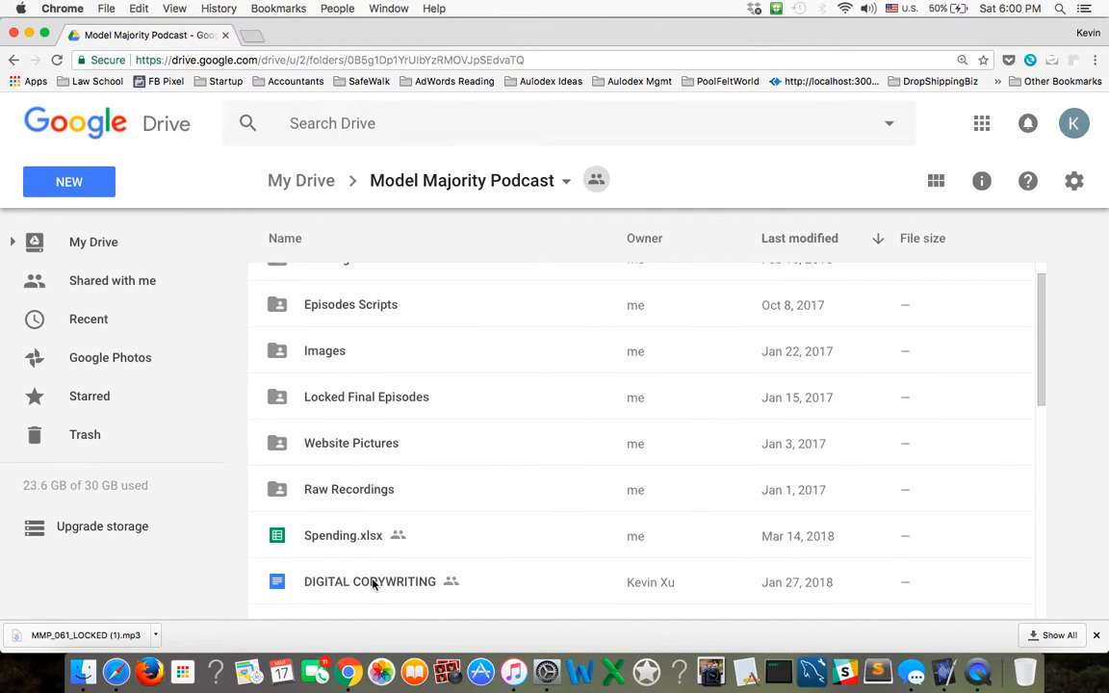
double_click(374, 584)
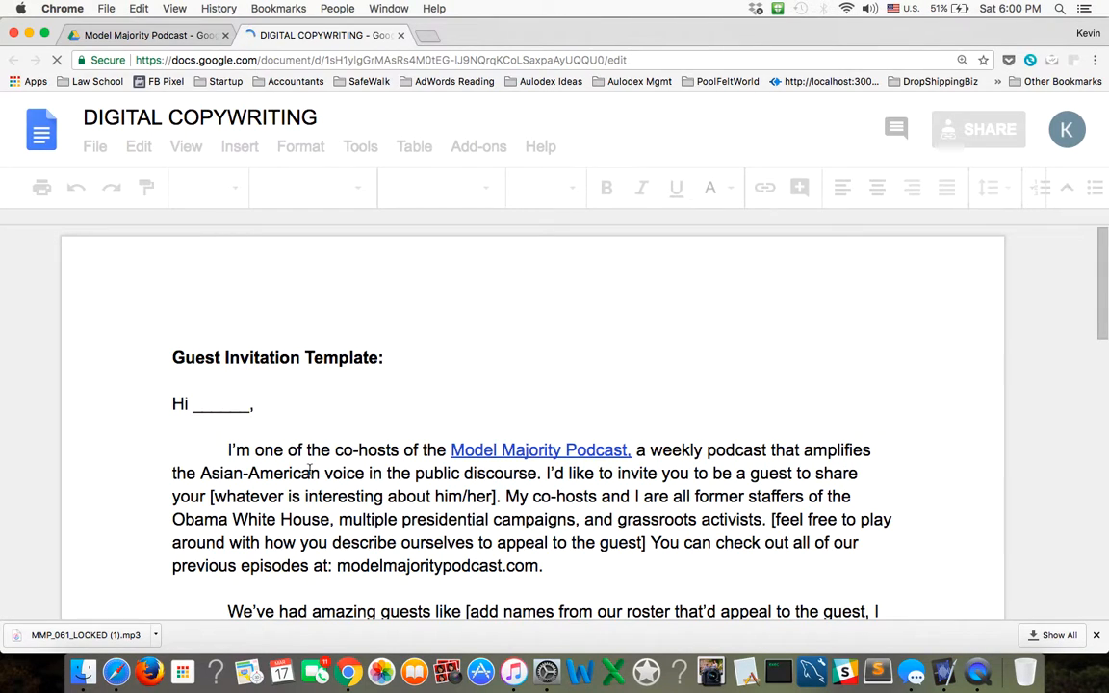
scroll(327, 472, down, 10)
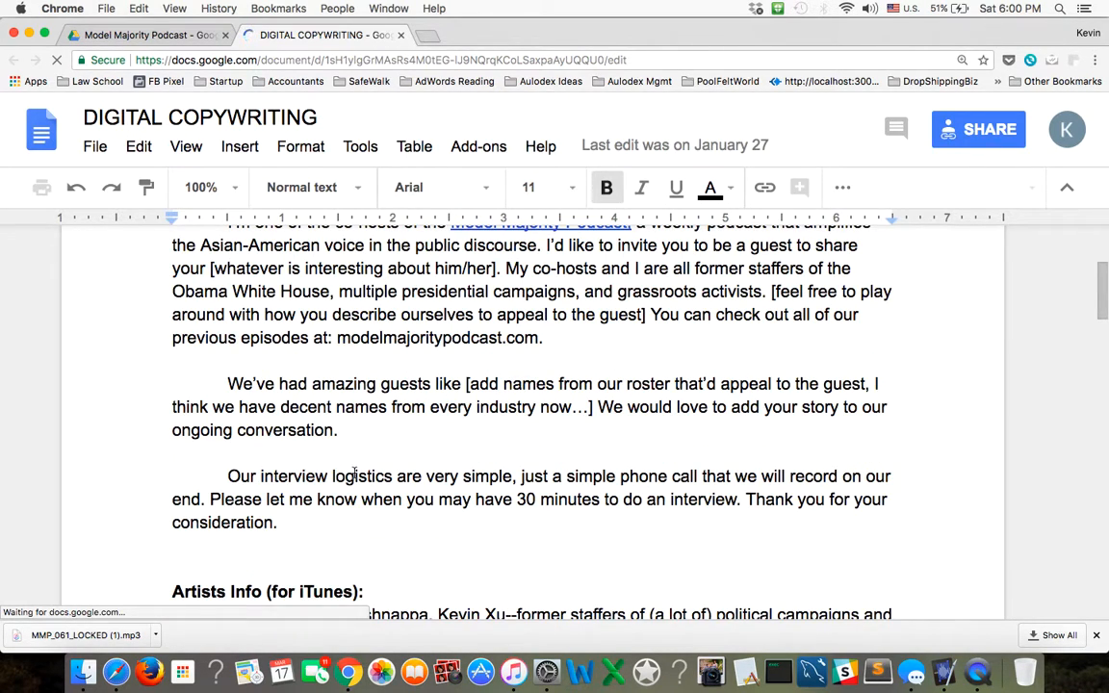
Copy the paragraph under Artists Info (for iTunes) and paste it into the track's artist field in iTunes.
drag(892, 449, 162, 334)
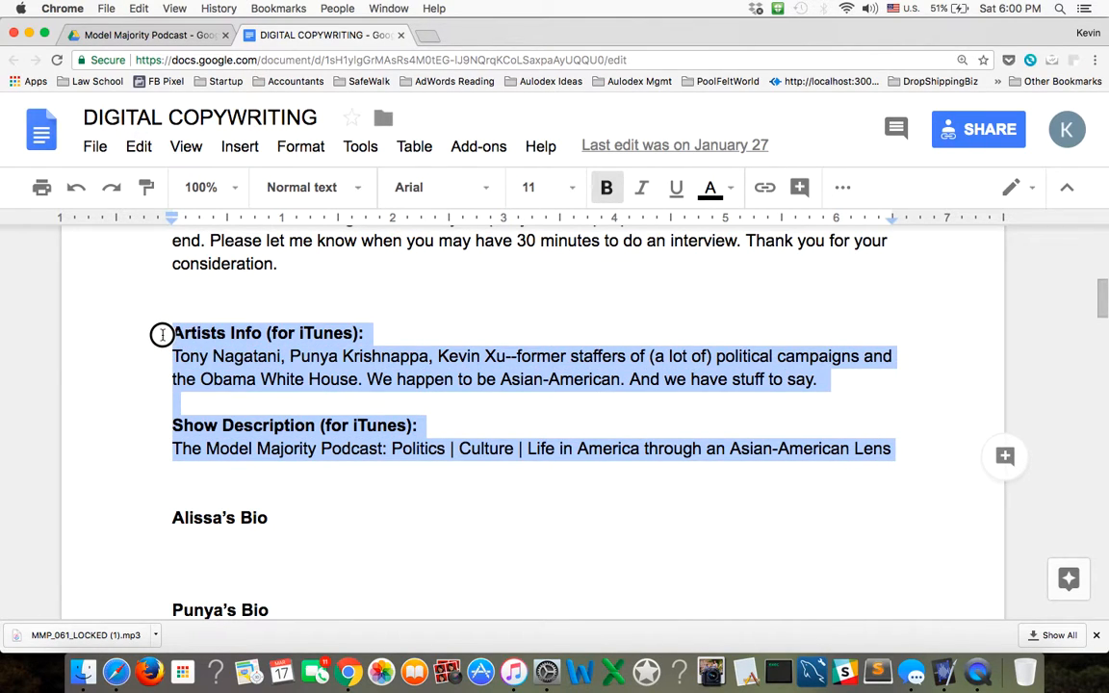
click(222, 357)
double_click(226, 359)
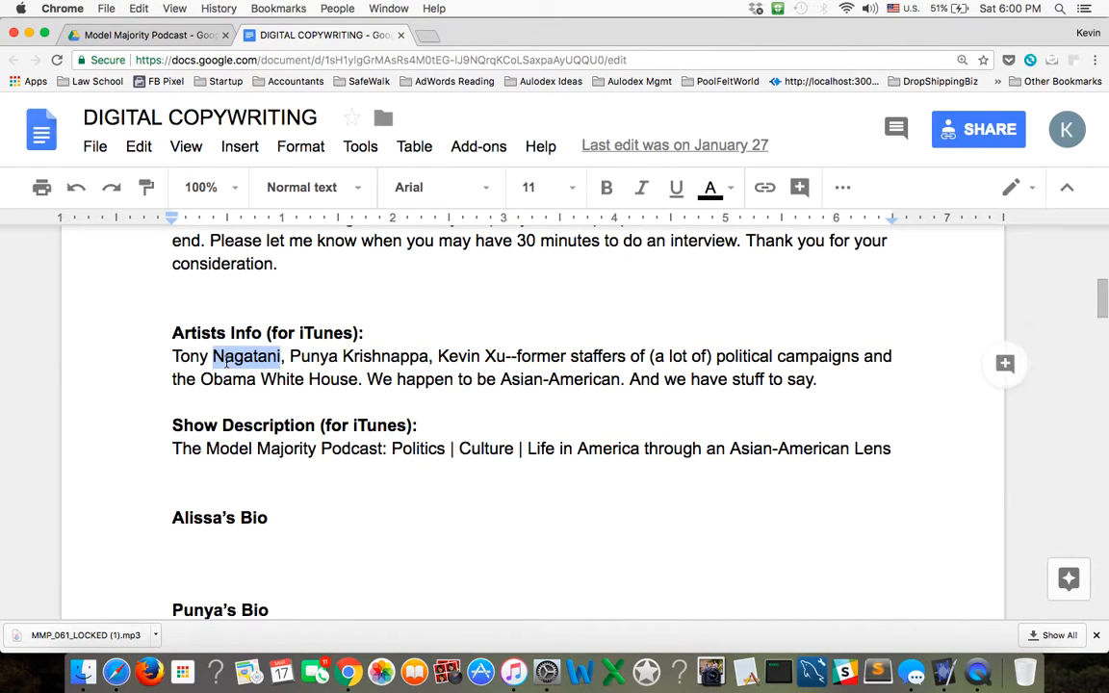
triple_click(225, 359)
key(super+c)
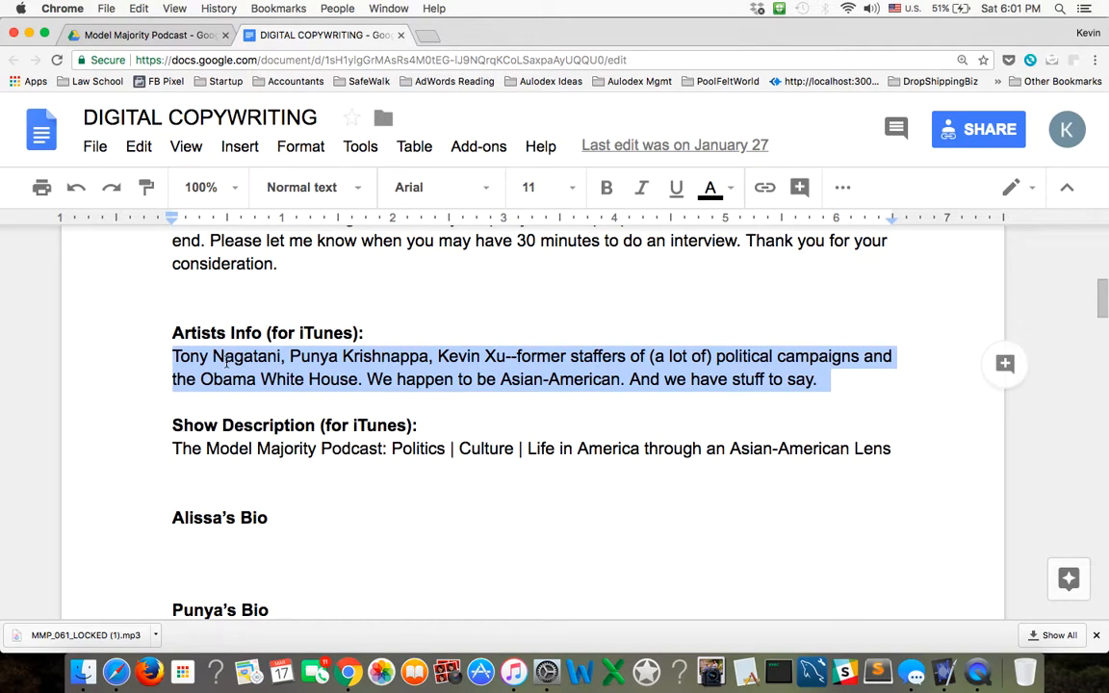
click(515, 676)
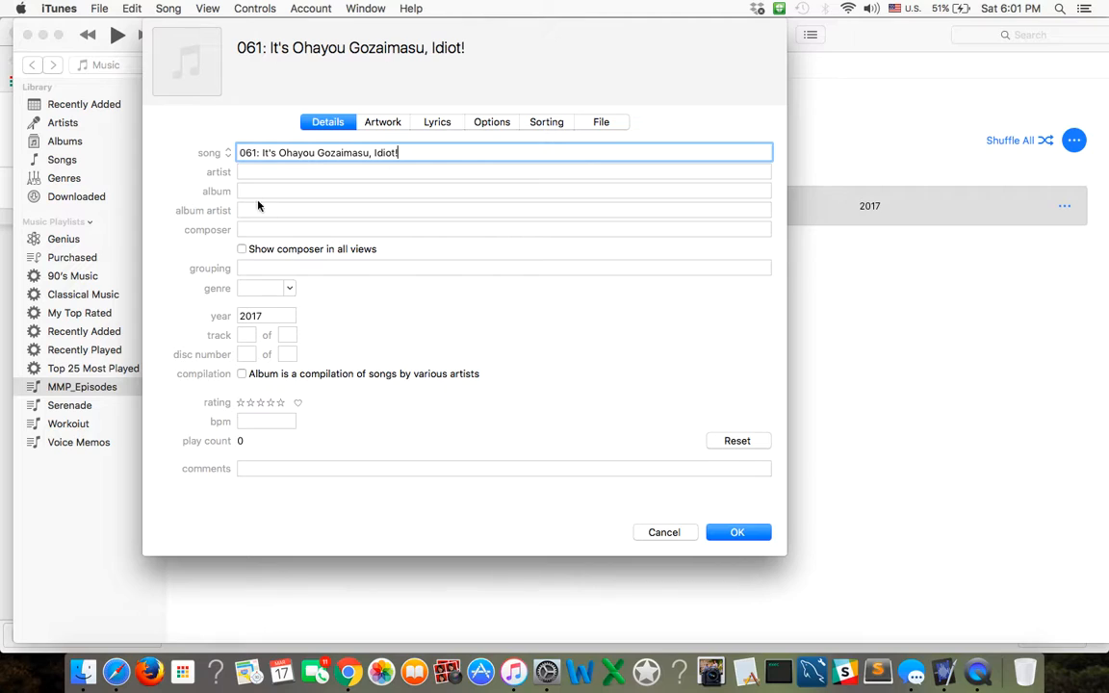
click(247, 174)
key(super+v)
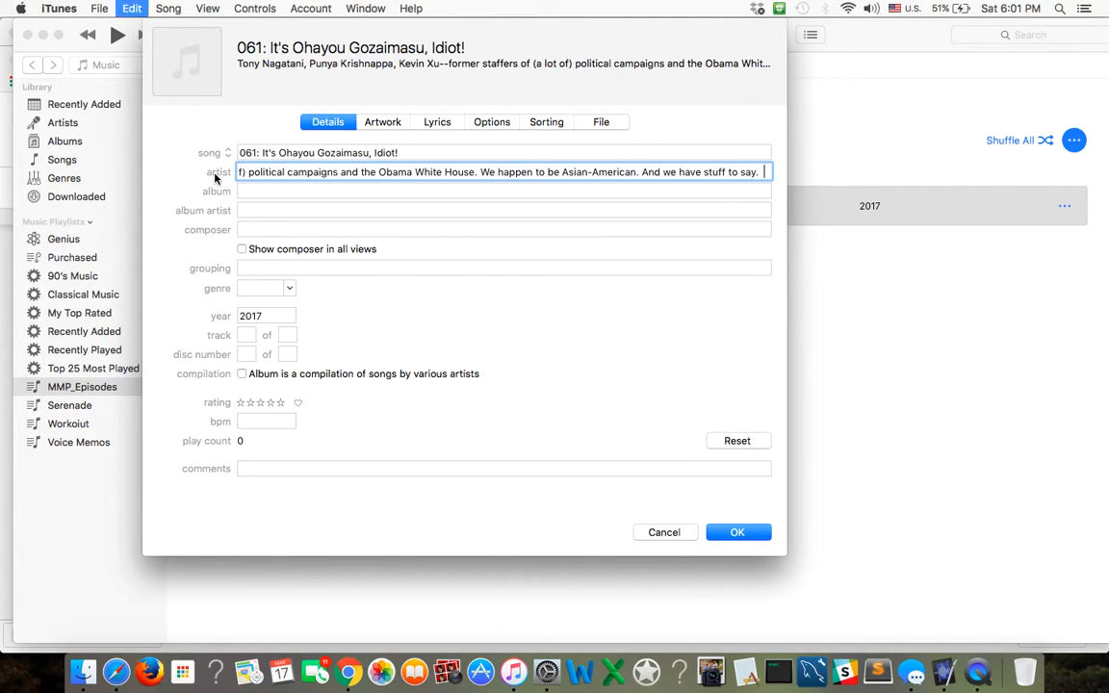
Paste the same artists info text into the track's album artist and composer fields.
click(241, 209)
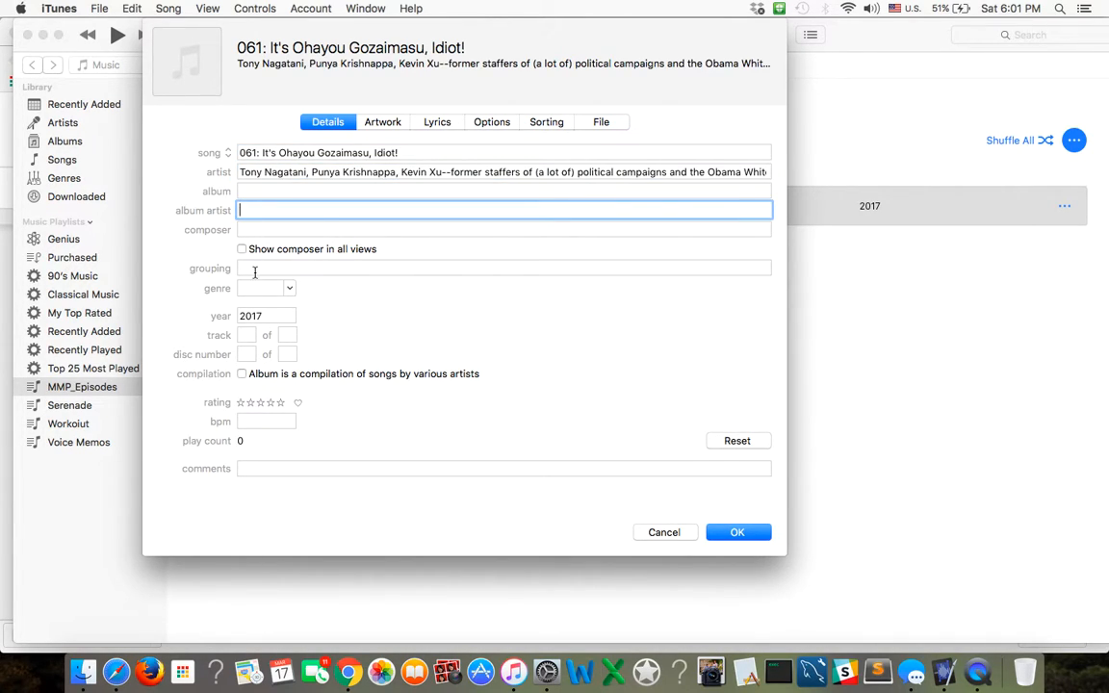
key(super+v)
click(248, 230)
key(super+v)
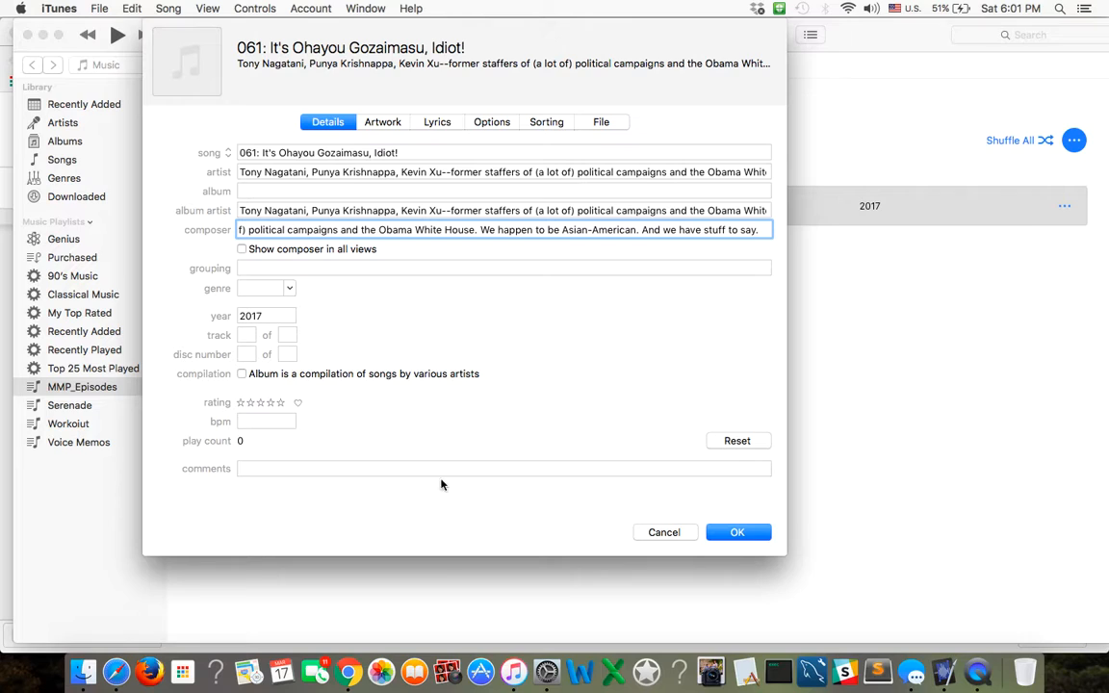
Copy the Show Description (for iTunes) line from the document in Chrome and paste it into the track's album and grouping fields in iTunes.
click(339, 673)
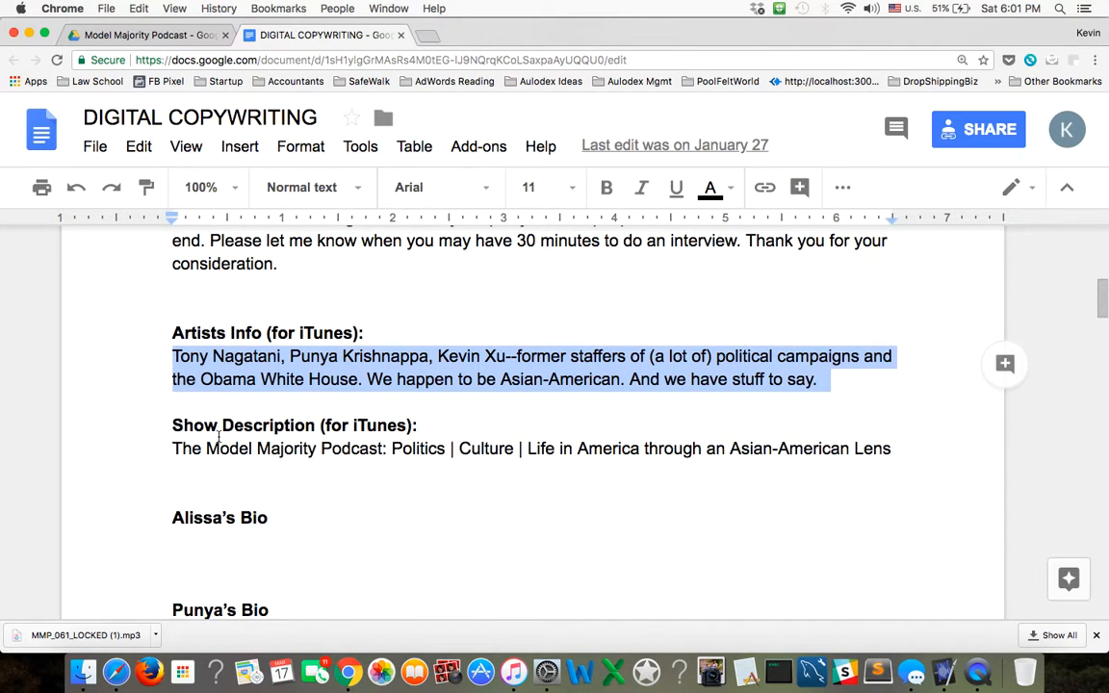
triple_click(275, 447)
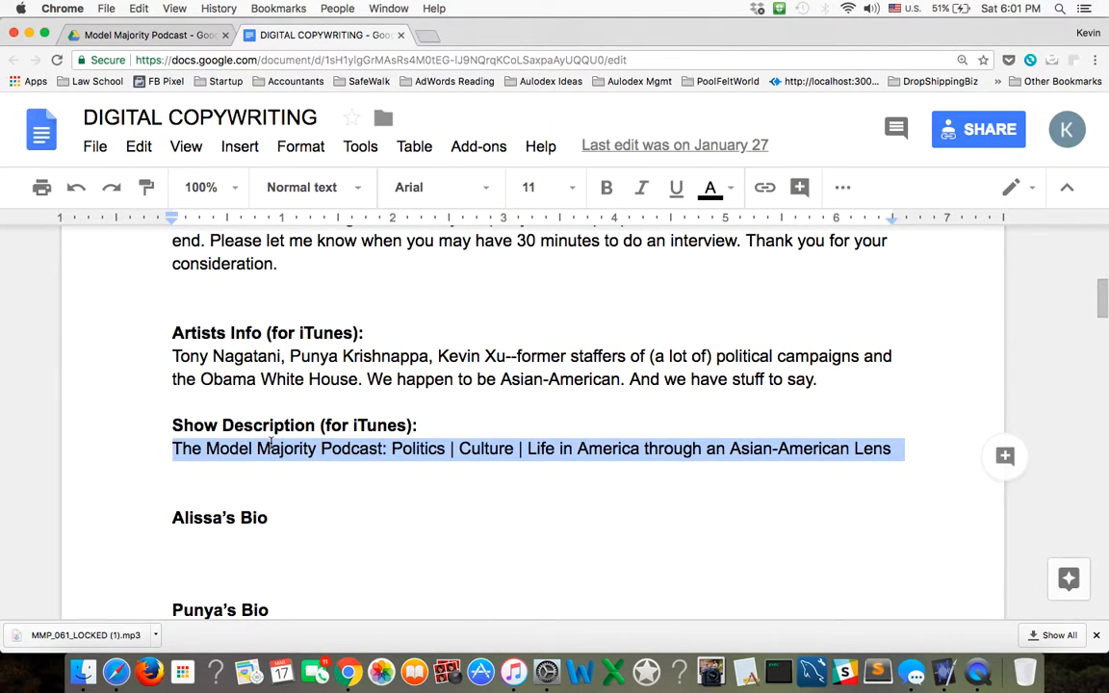
key(super+c)
click(510, 673)
click(259, 194)
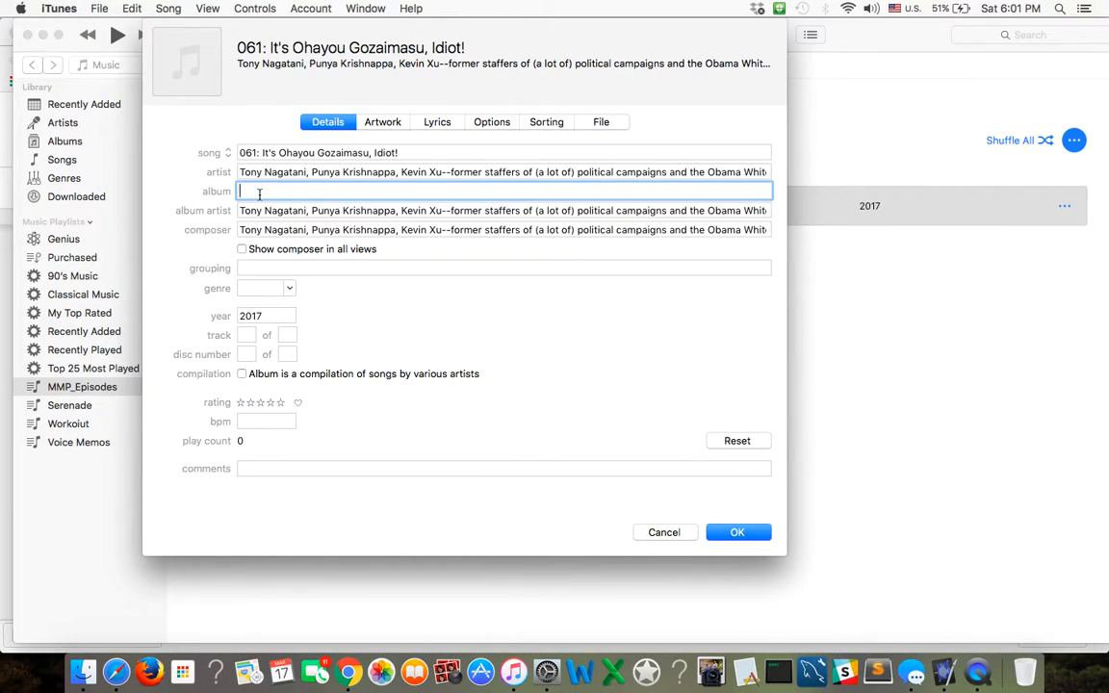
key(super+v)
click(271, 274)
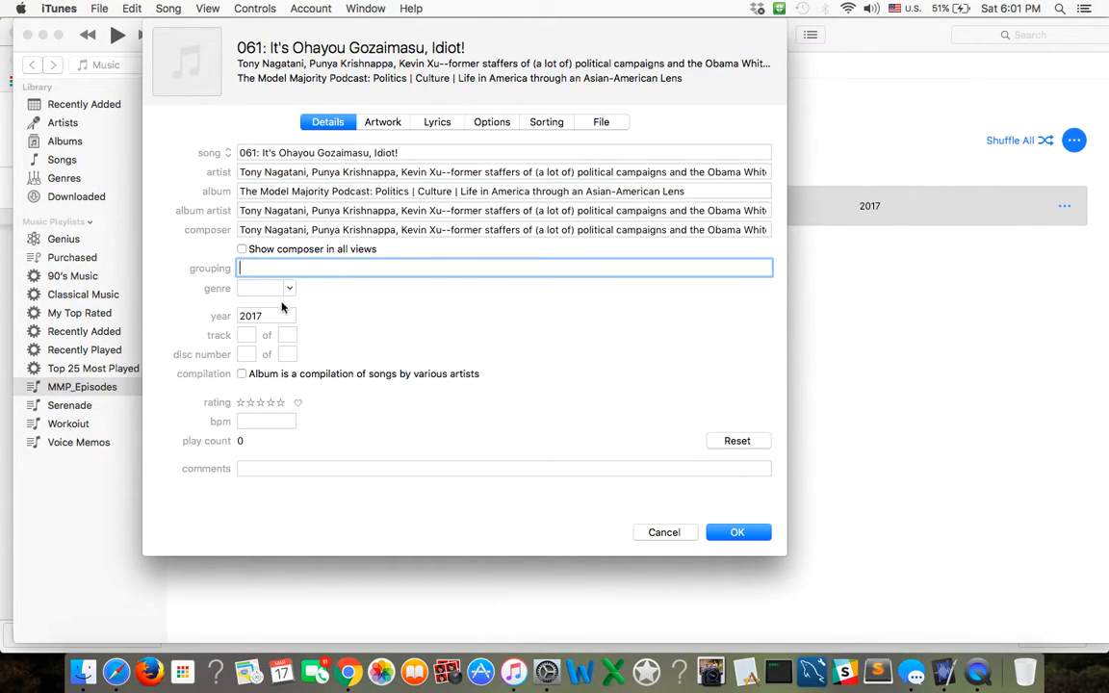
key(super+v)
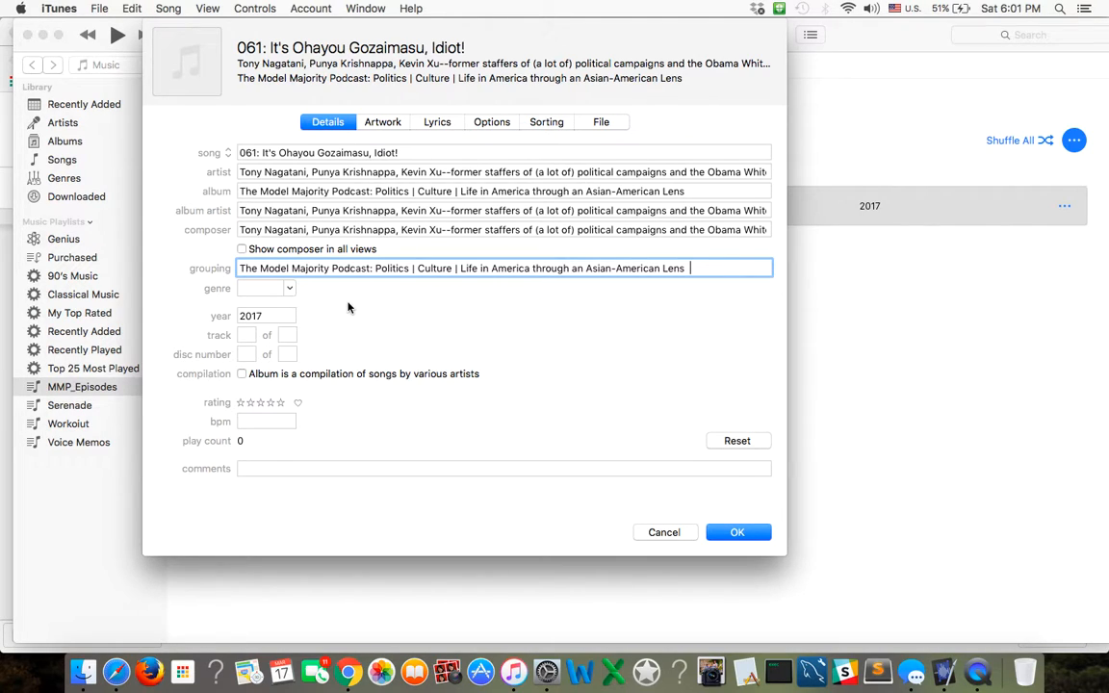
Set the track's genre to Podcast and its total track number to 61.
click(292, 288)
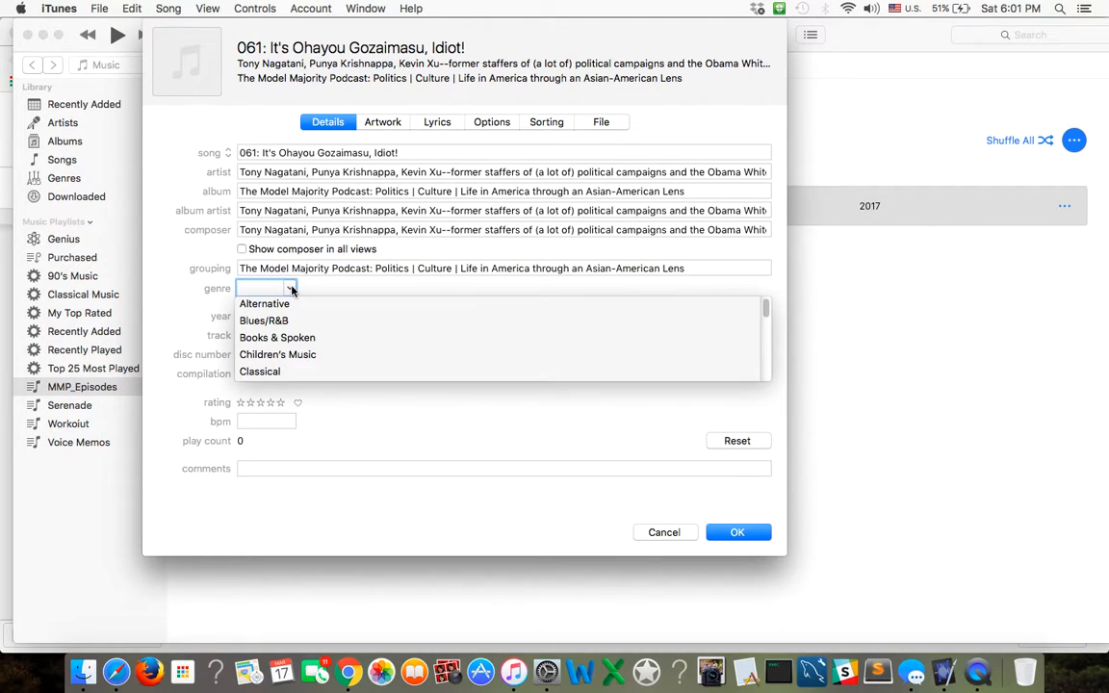
text(oo)
key(BackSpace)
key(BackSpace)
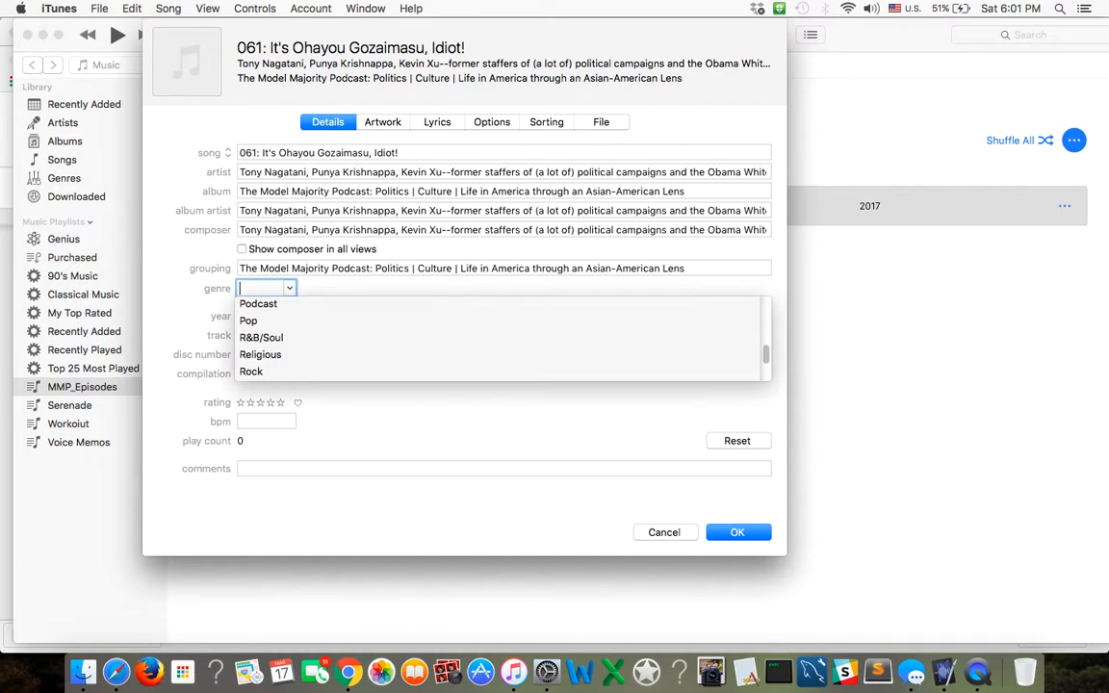
text(Podcast)
click(279, 306)
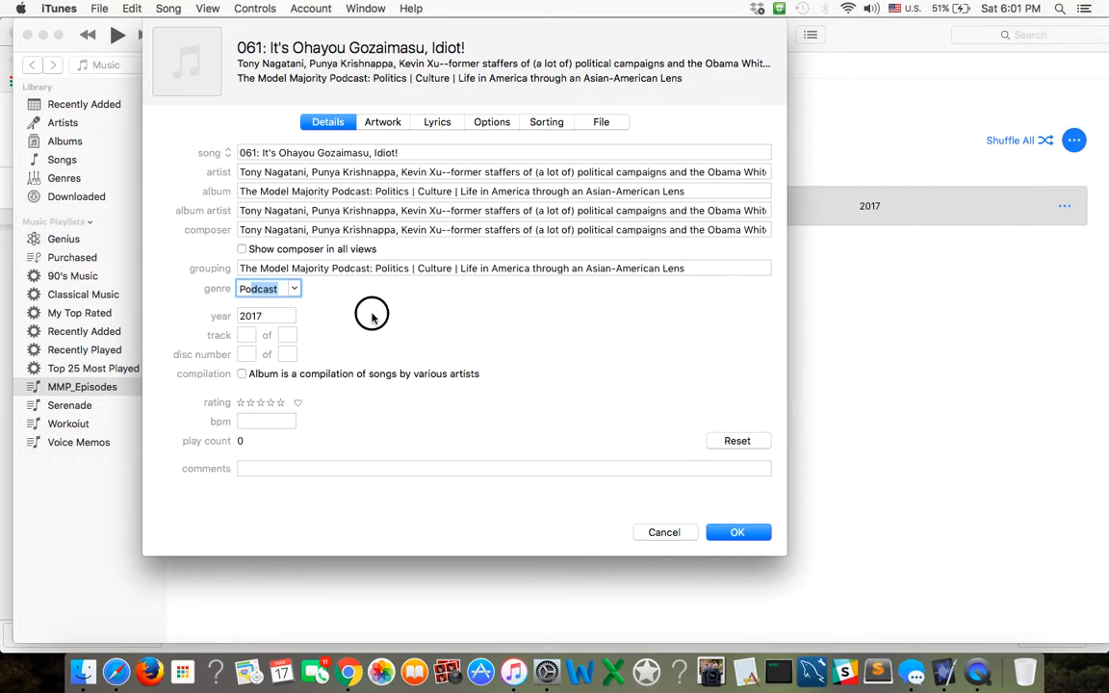
click(287, 334)
text(61)
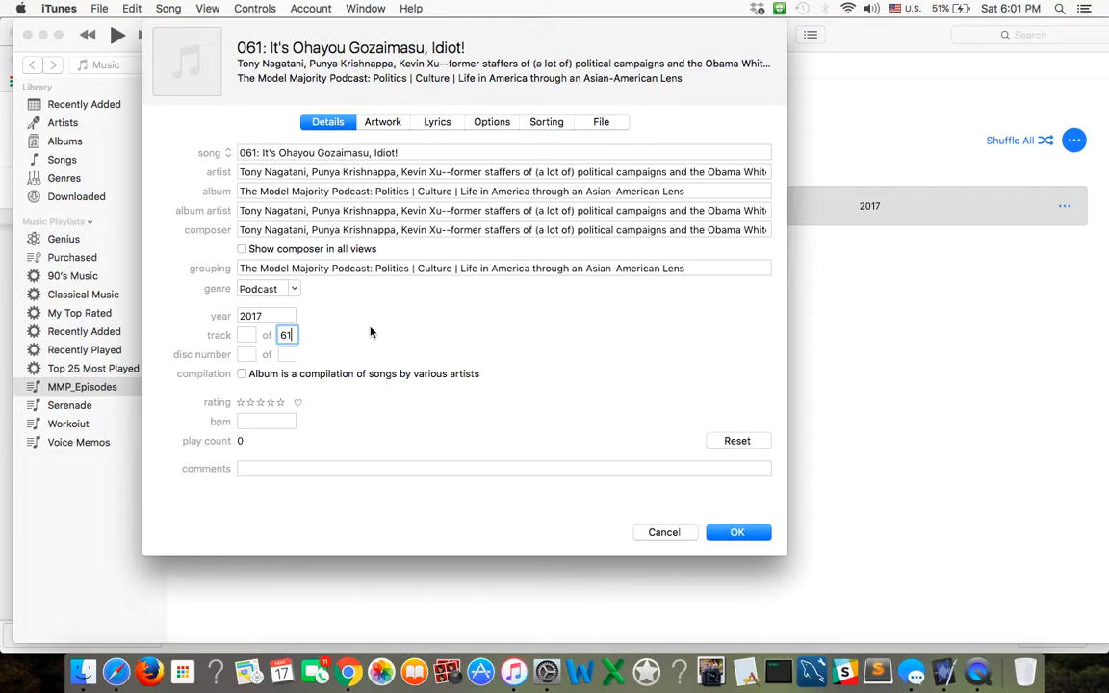
click(384, 338)
Show the track's artwork settings, and switch to Chrome to open the Images folder of Model Majority Podcast in Google Drive.
click(378, 124)
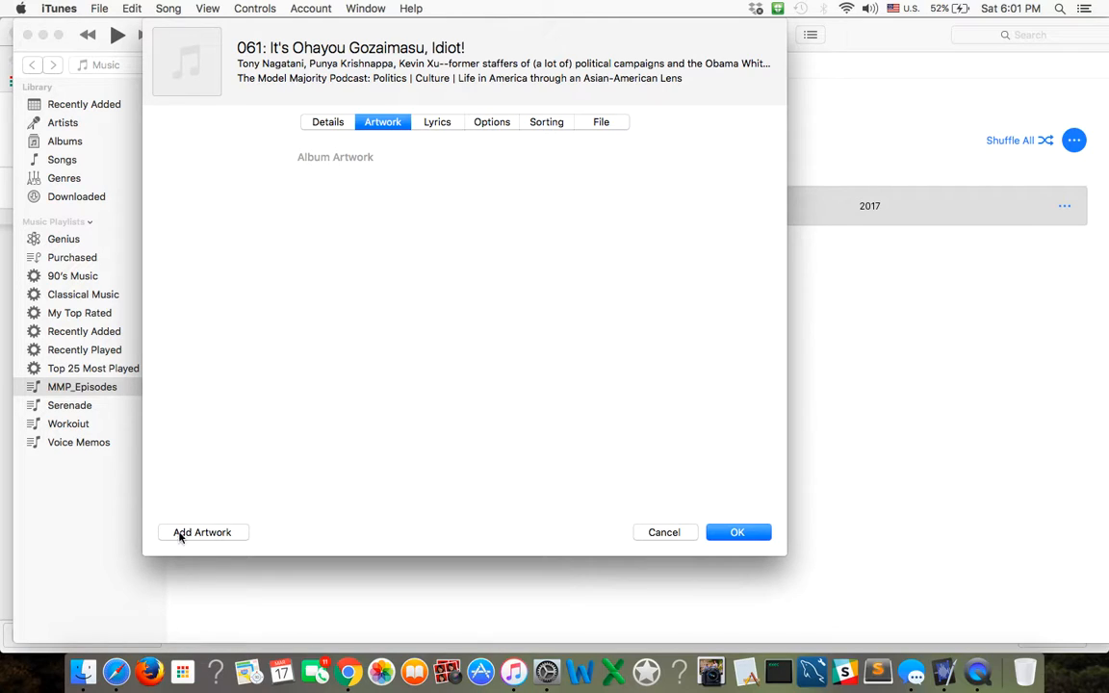
click(348, 671)
click(144, 36)
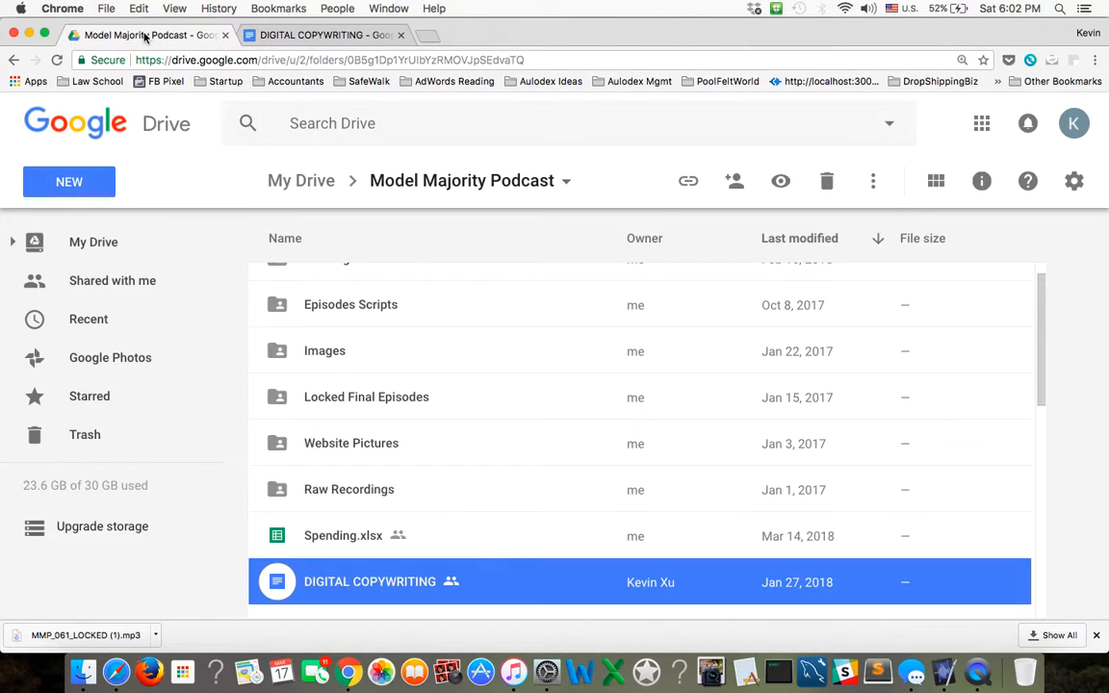
scroll(447, 450, up, 1)
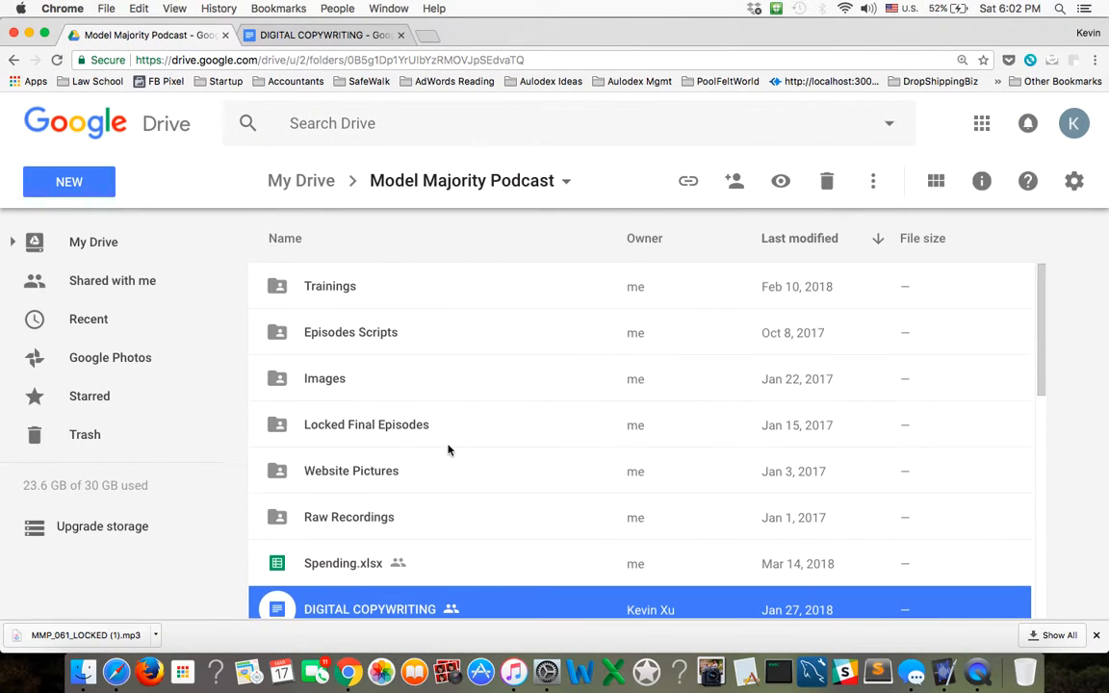
double_click(314, 379)
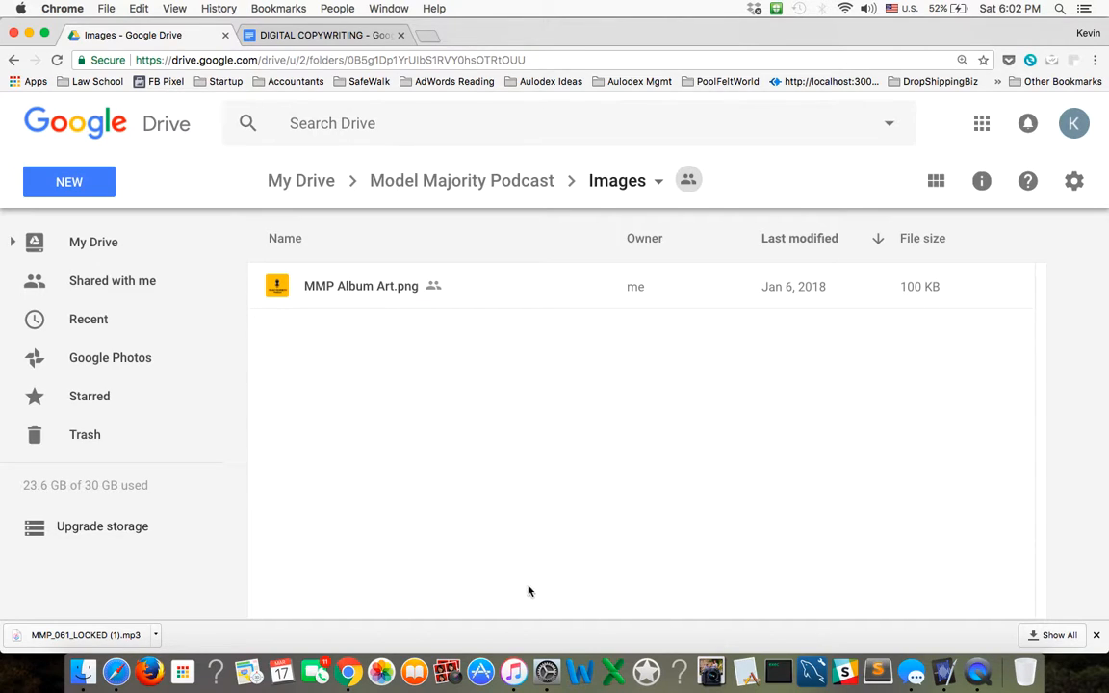
Switch back to iTunes and add MMP Album Art.png from the Desktop as the track's album artwork.
click(515, 674)
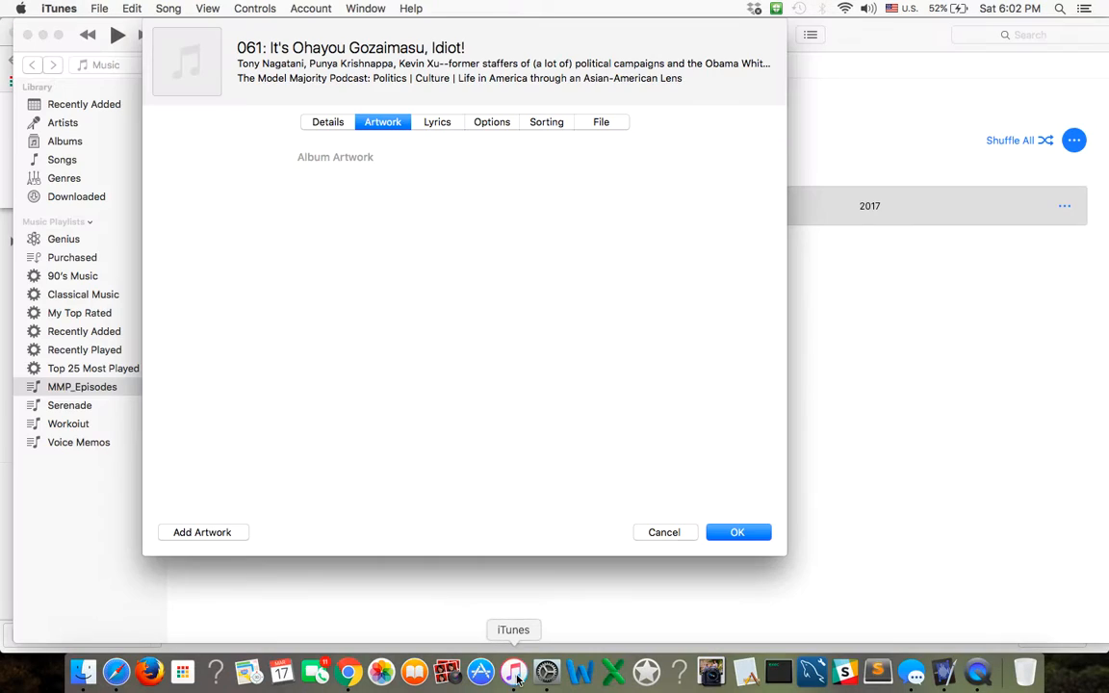
click(216, 537)
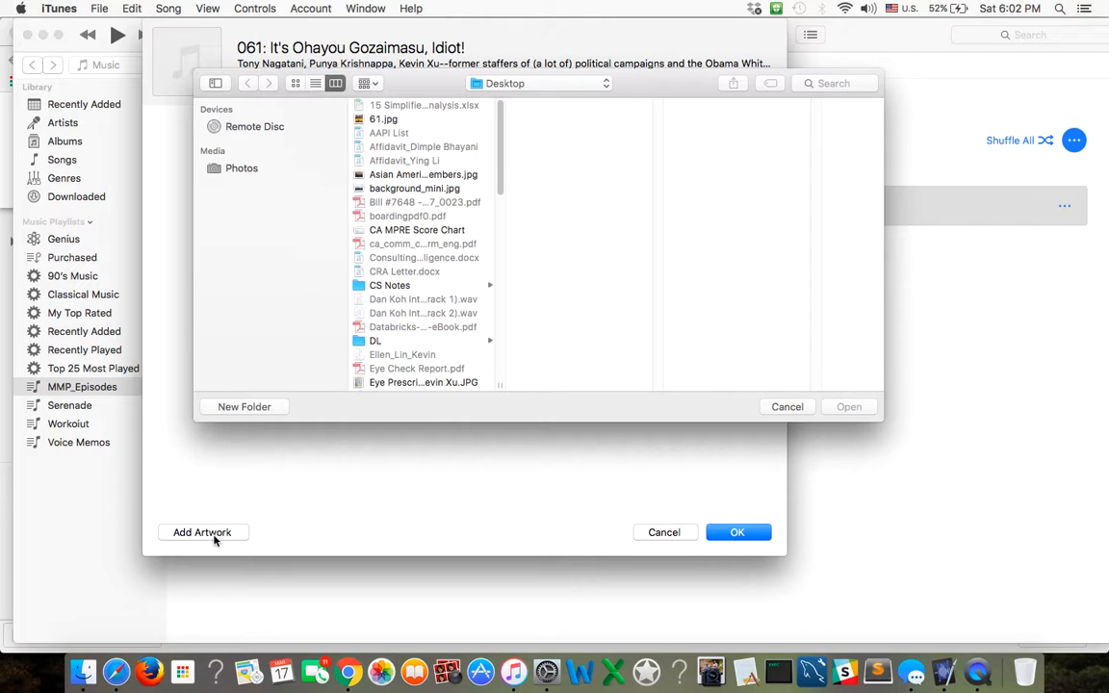
drag(503, 143, 485, 260)
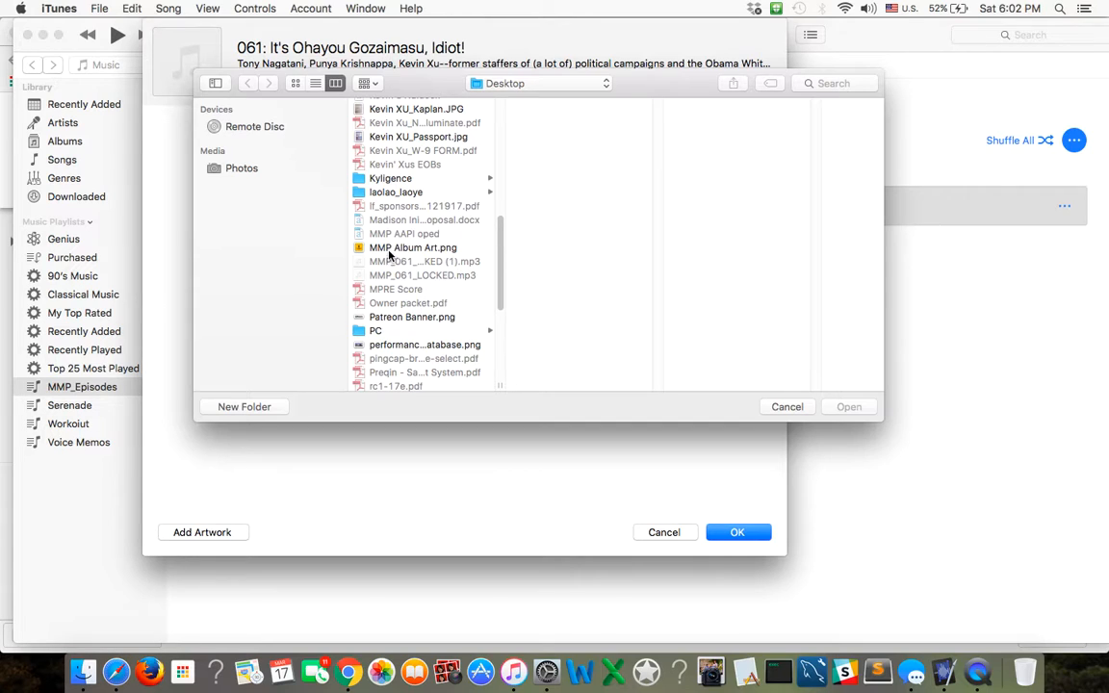
click(390, 250)
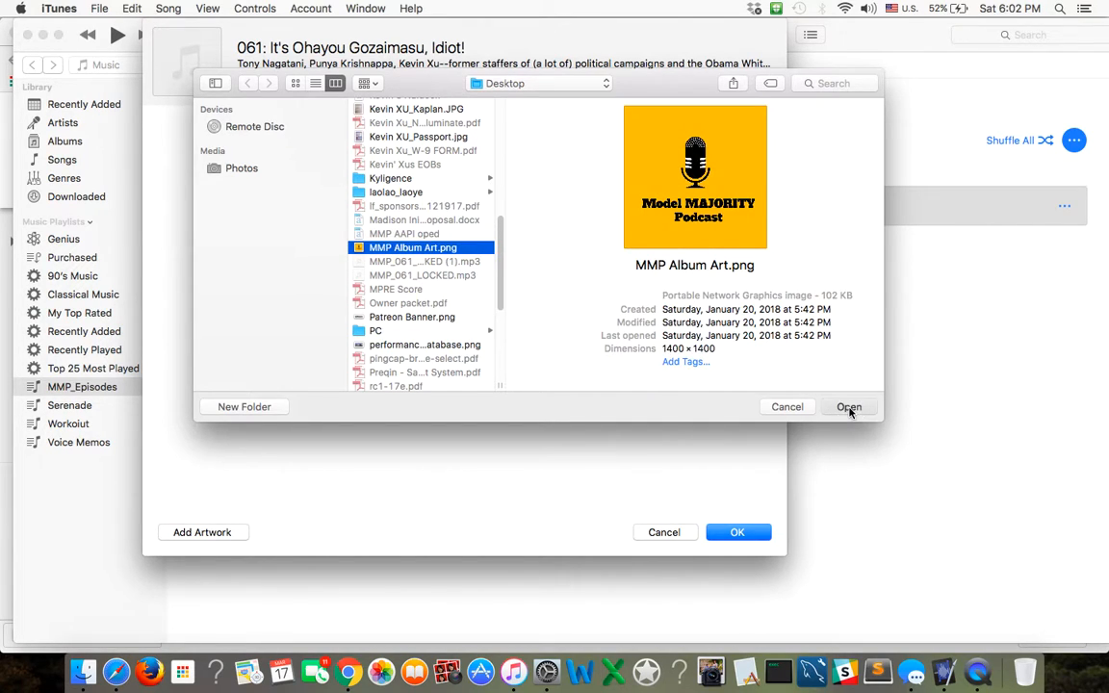
click(848, 408)
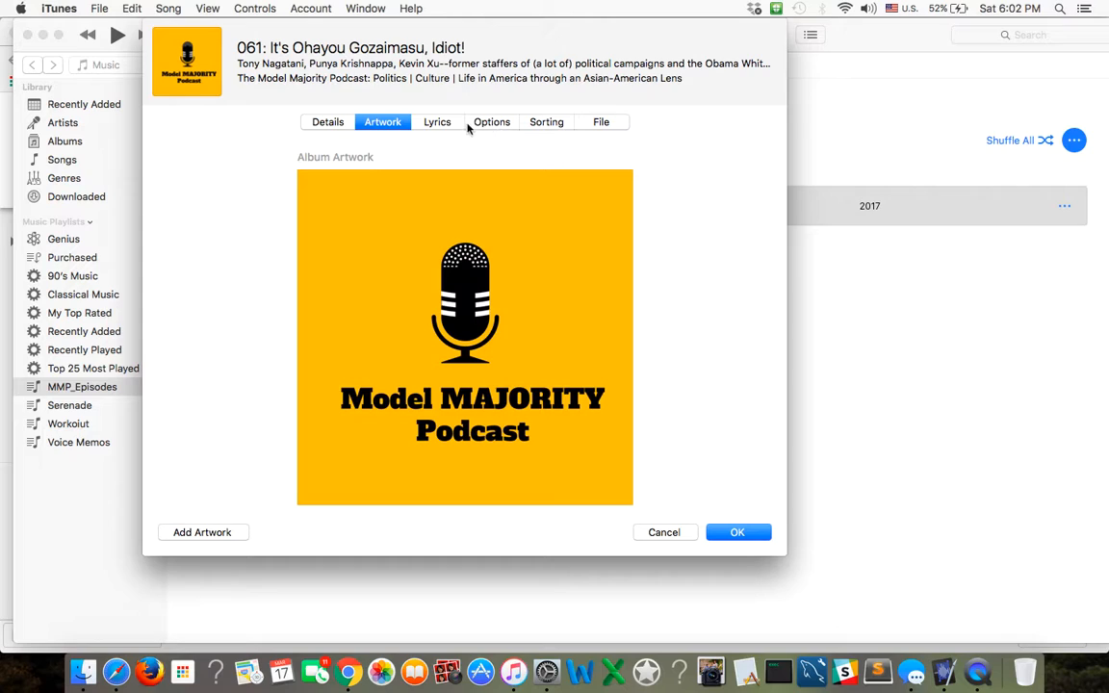
Check the duration in the track's file details and save the song info.
click(601, 123)
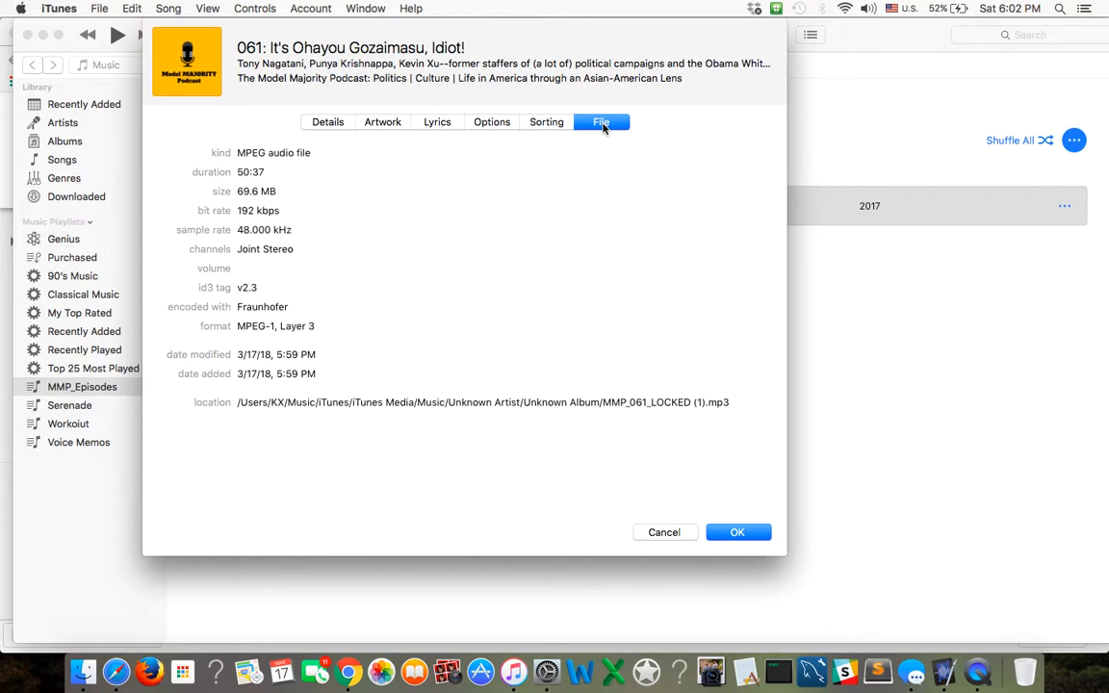
double_click(237, 171)
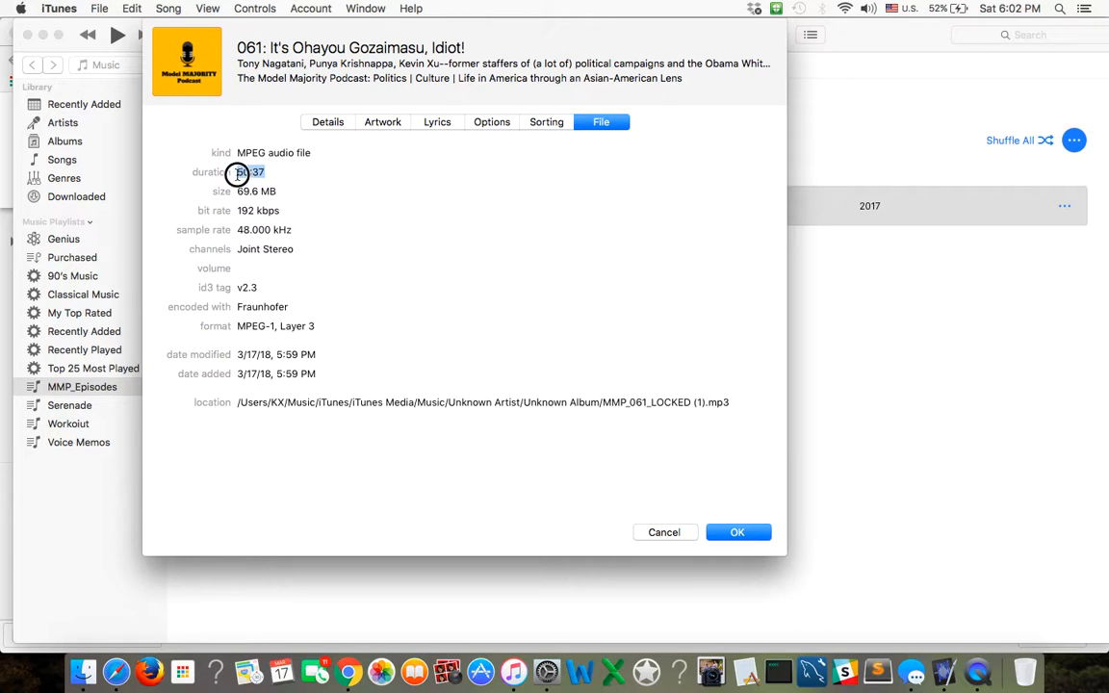
click(407, 208)
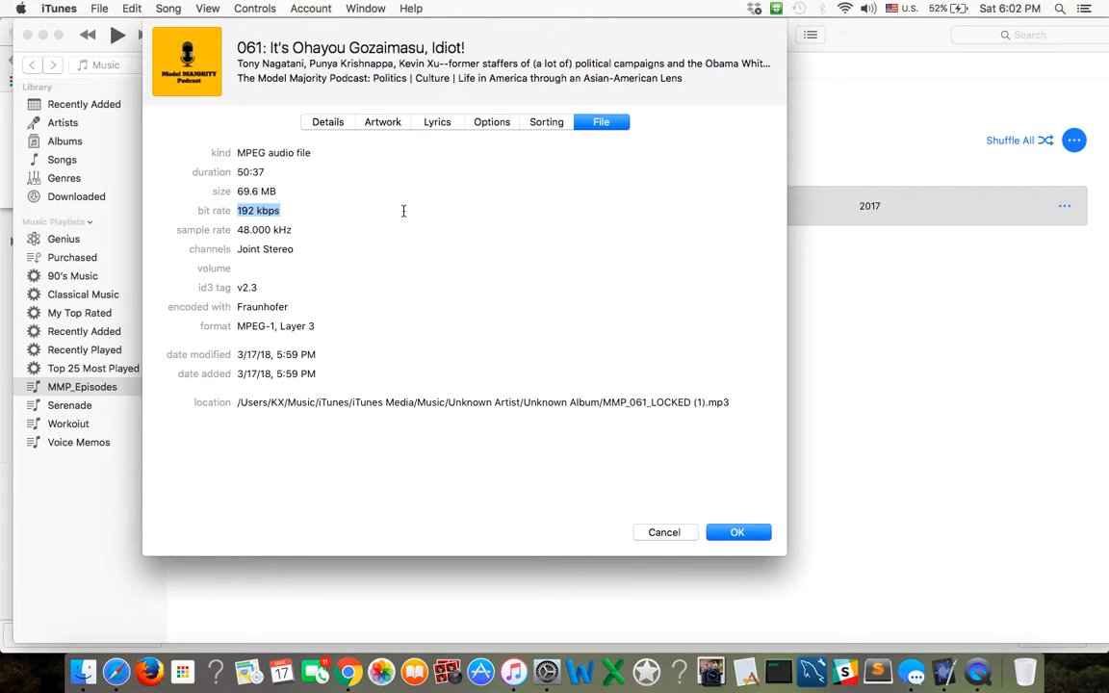
click(737, 538)
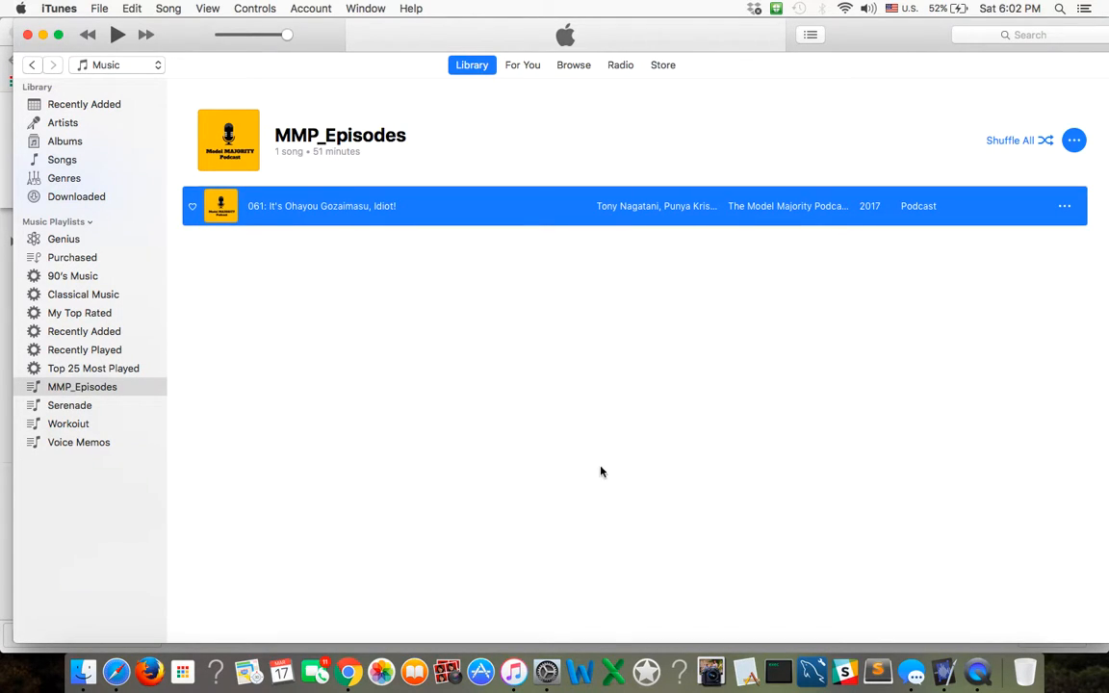
Copy the tagged episode 061 track from the MMP_Episodes playlist to the Desktop.
mouse_move(290, 212)
drag(318, 212, 21, 680)
Switch to Chrome and load libsyn.com in place of the DIGITAL COPYWRITING document.
click(352, 679)
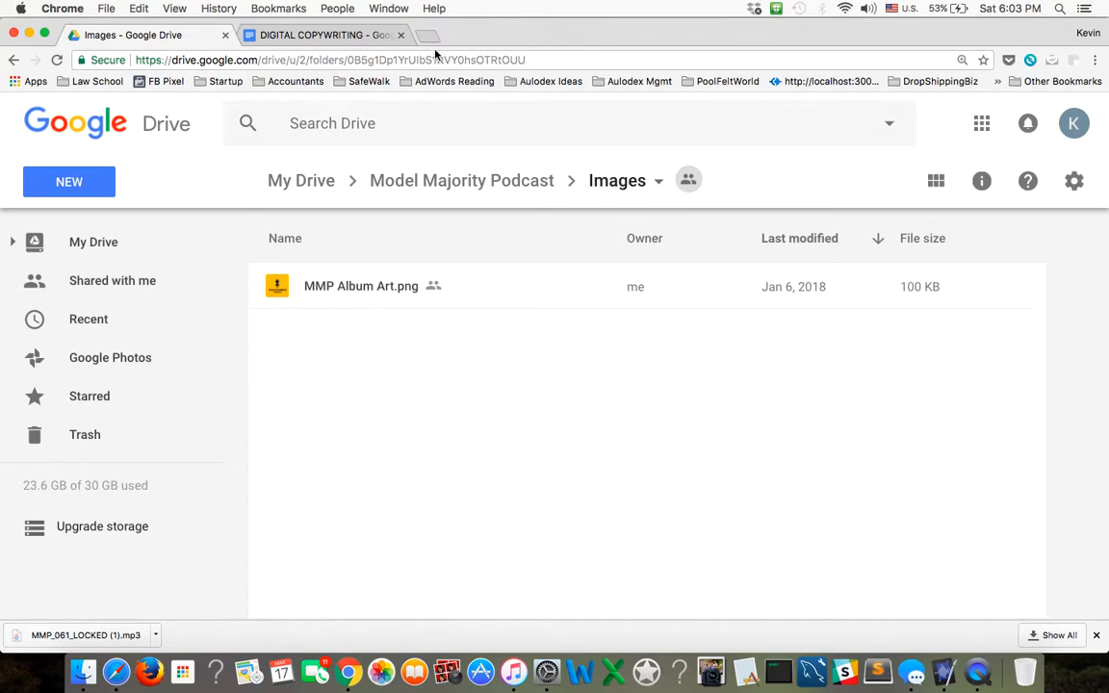
click(325, 35)
click(327, 59)
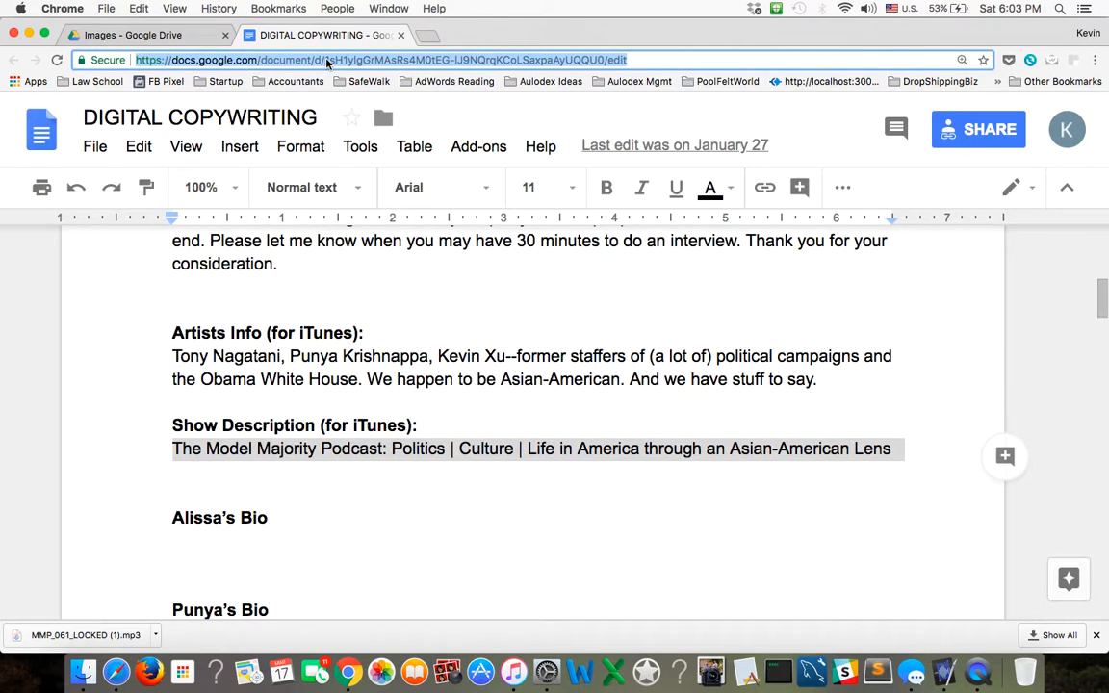
text(libsyn)
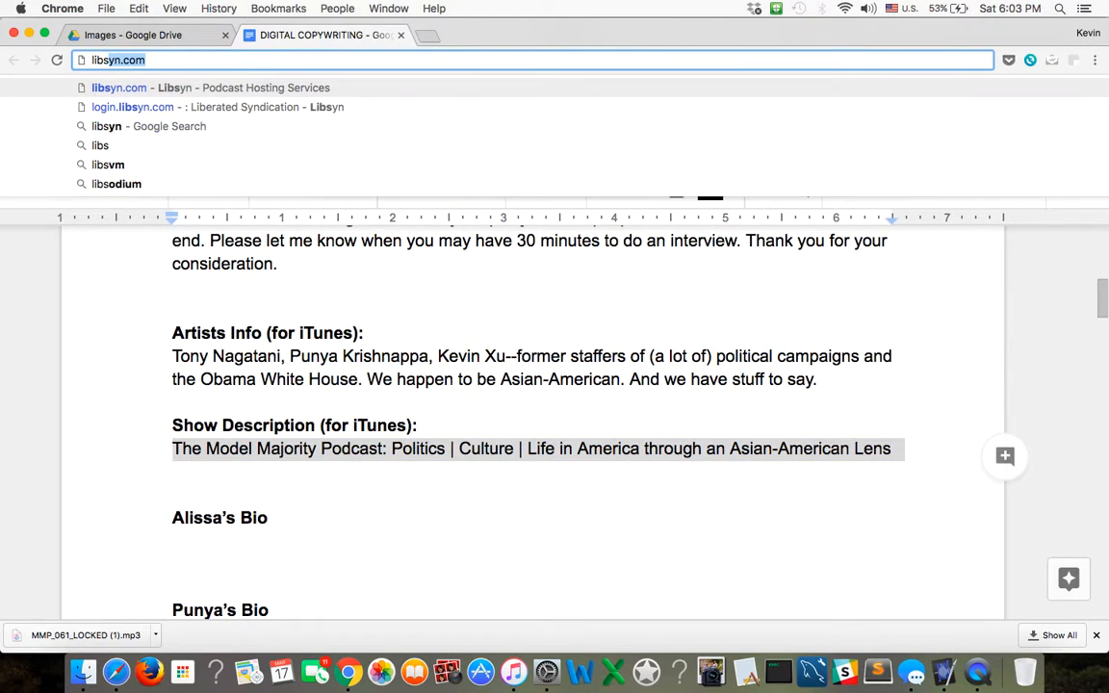
text(.com)
key(Return)
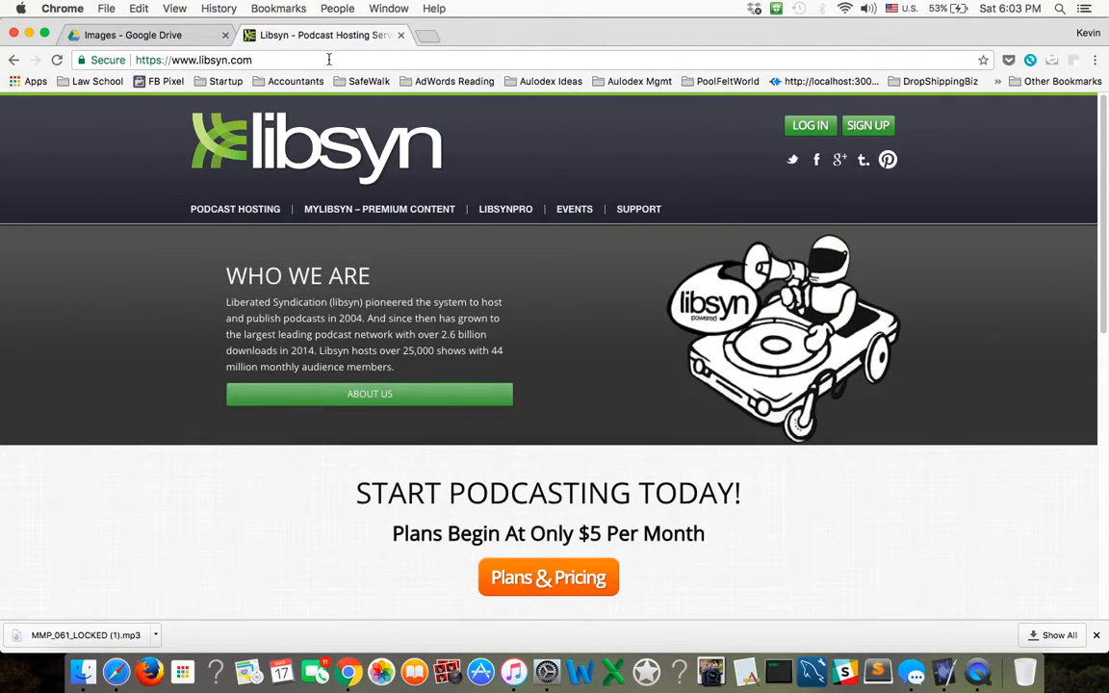
Open the Libsyn sign-in page and fill in the podcast account's e-mail.
click(807, 126)
click(412, 380)
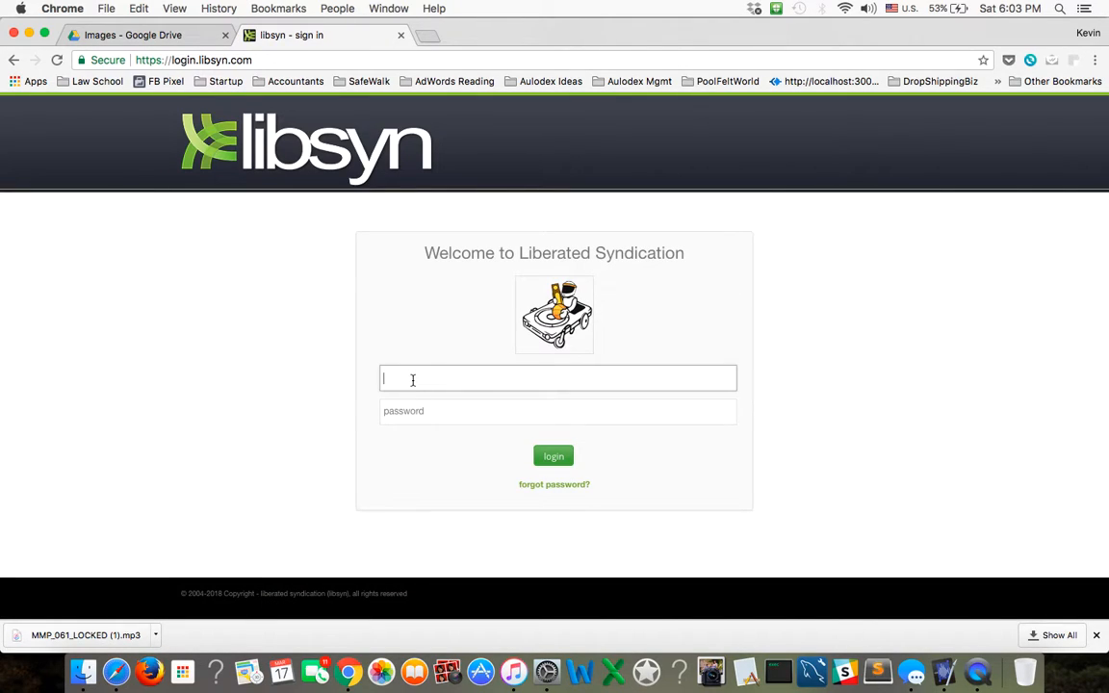
text(hell)
key(Down)
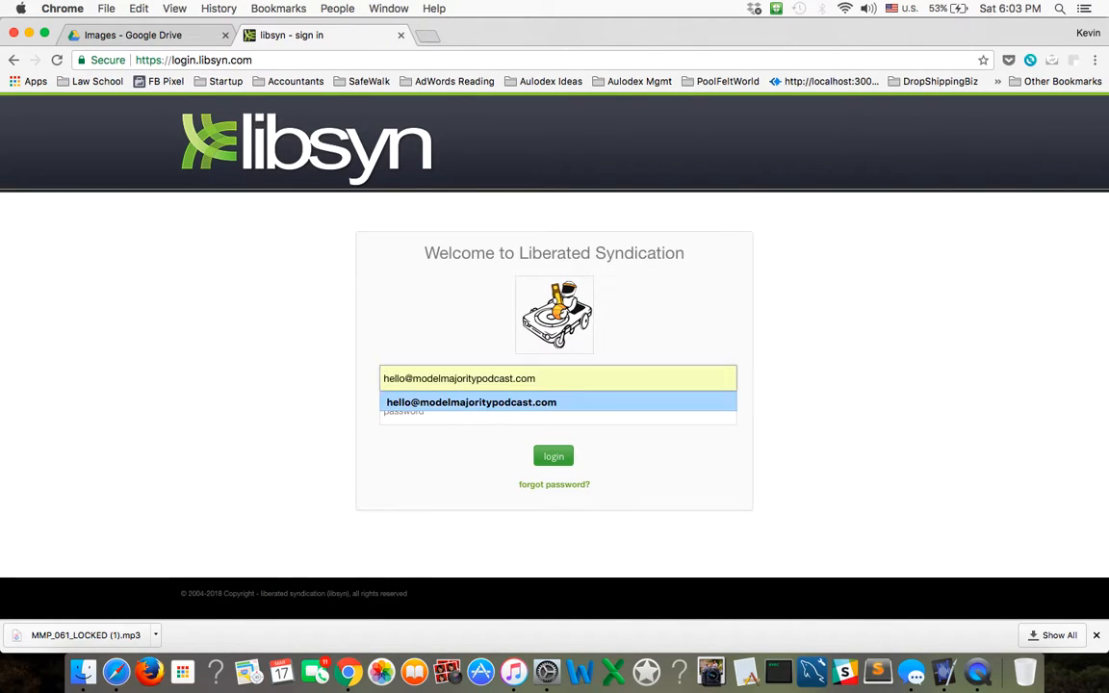
key(Return)
Try to sign in to Libsyn with the account password.
click(426, 419)
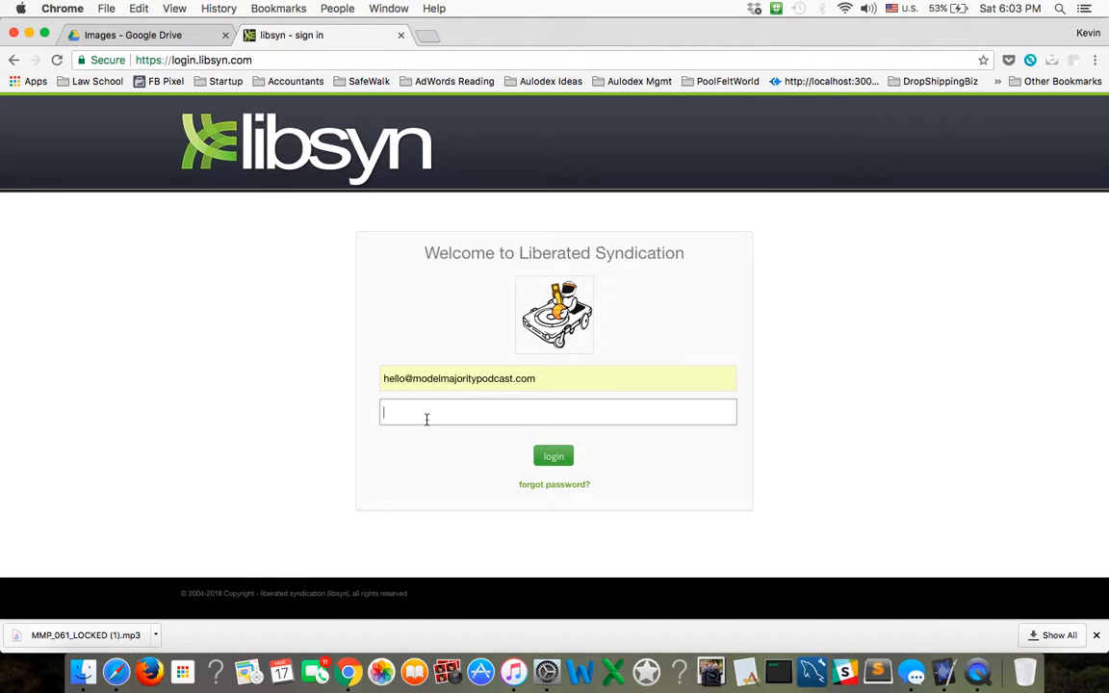
text(••••••••••)
key(Return)
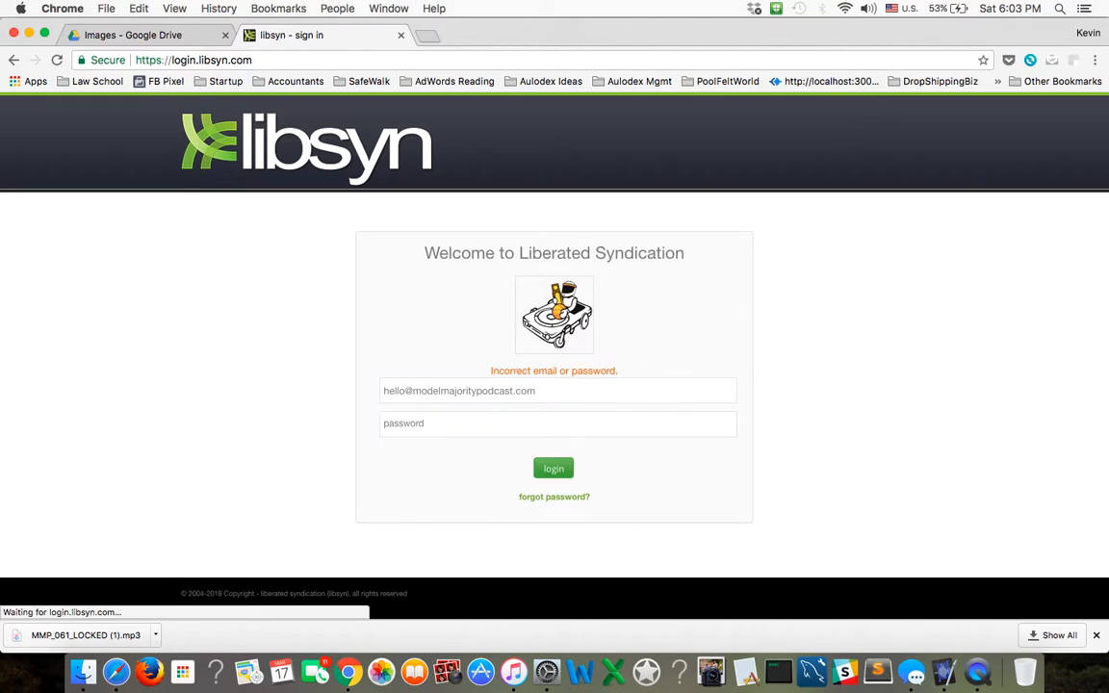
Re-enter the Libsyn account password and sign in to the dashboard.
click(424, 428)
text(•••)
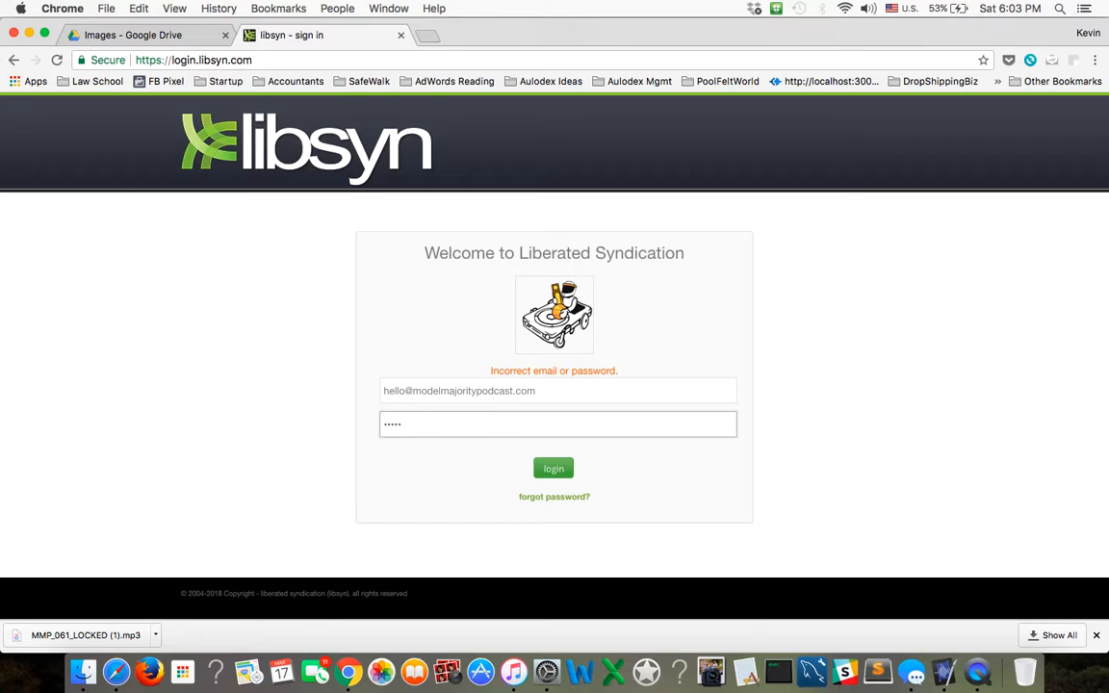
text(•••••••)
key(Return)
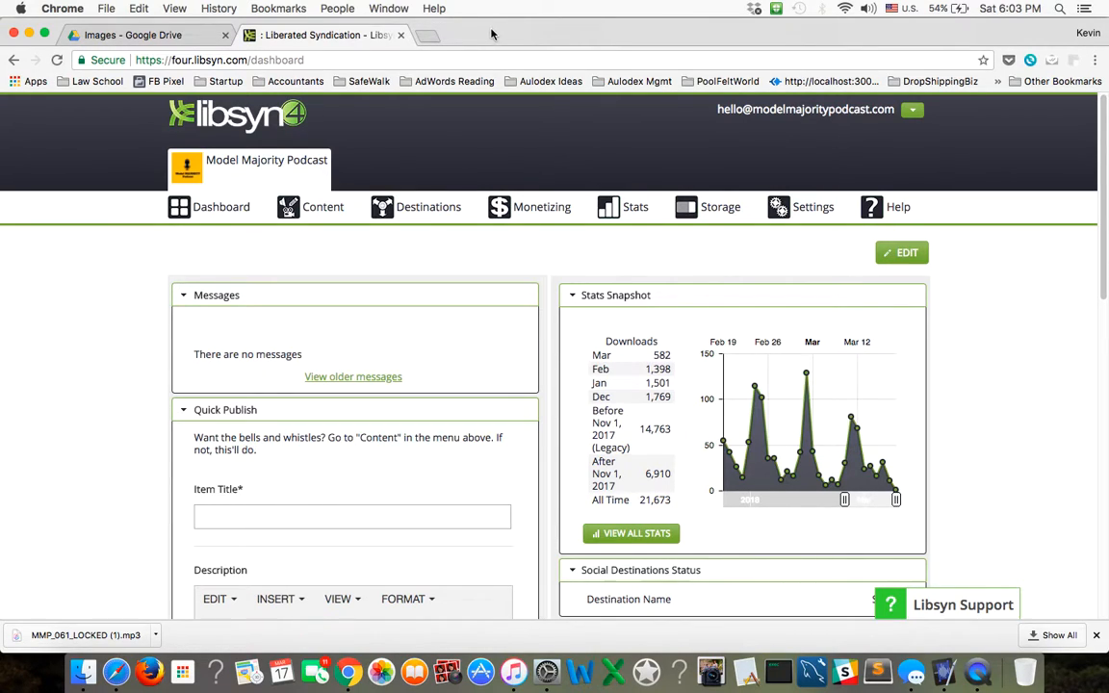
Open modelmajoritypodcast.com/wp-admin/edit.php in a new browser tab.
click(428, 39)
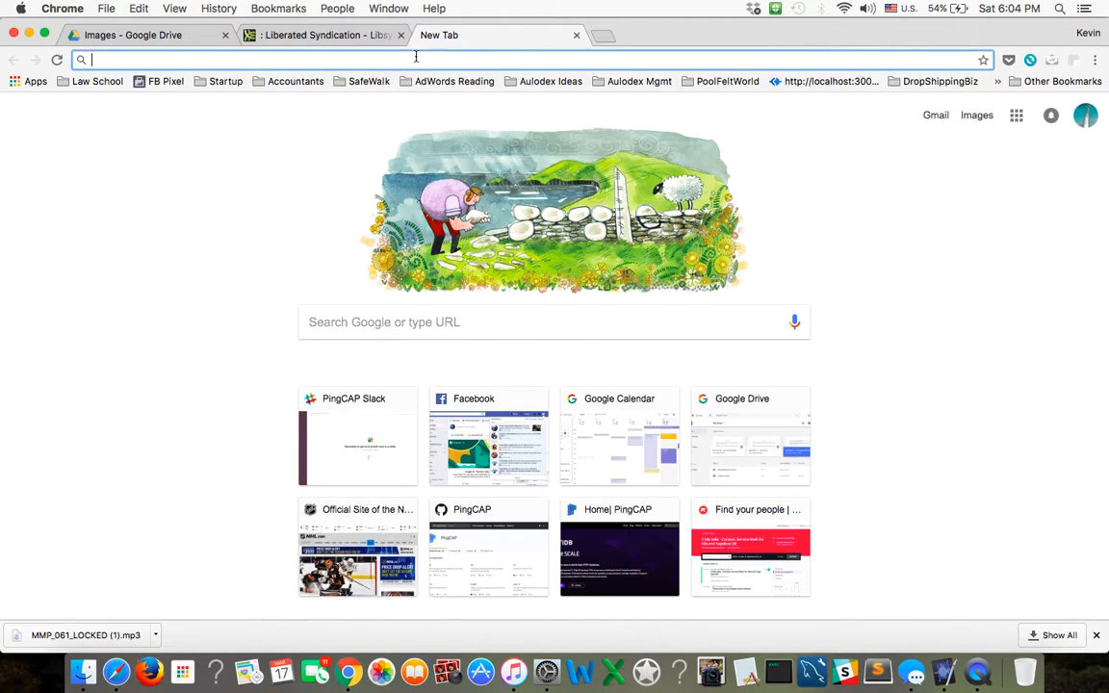
text(modelmajoritypodcast.com/wp-admin/edit.php)
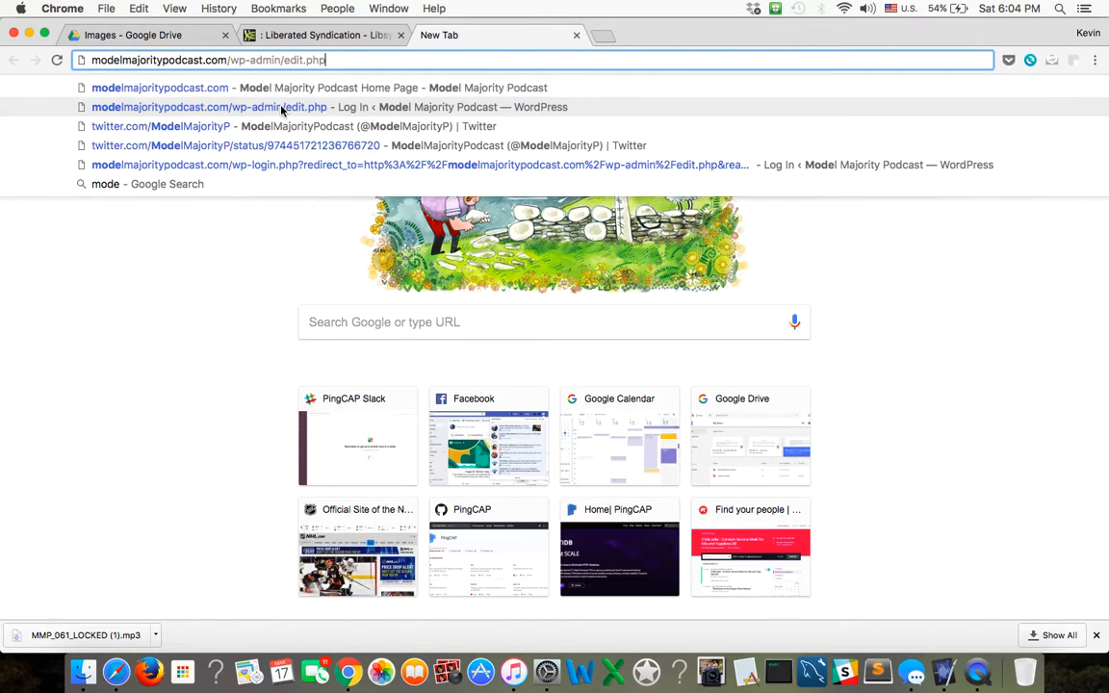
click(281, 110)
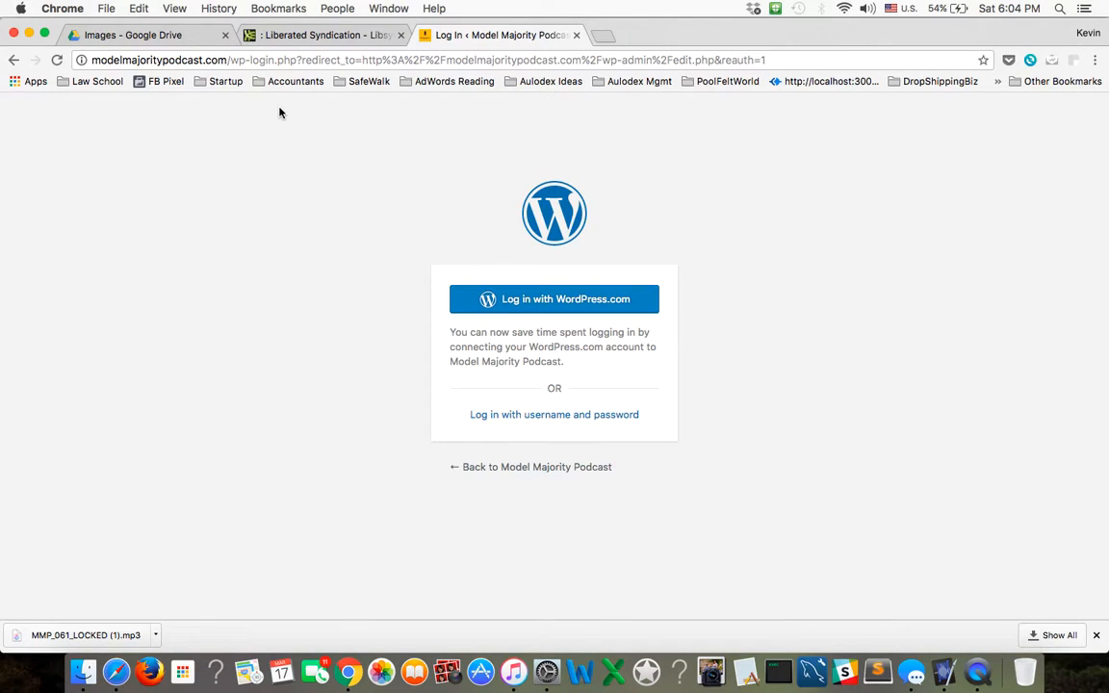
Log in to WordPress using the username admin and the account password instead of a WordPress.com account.
click(563, 424)
click(475, 317)
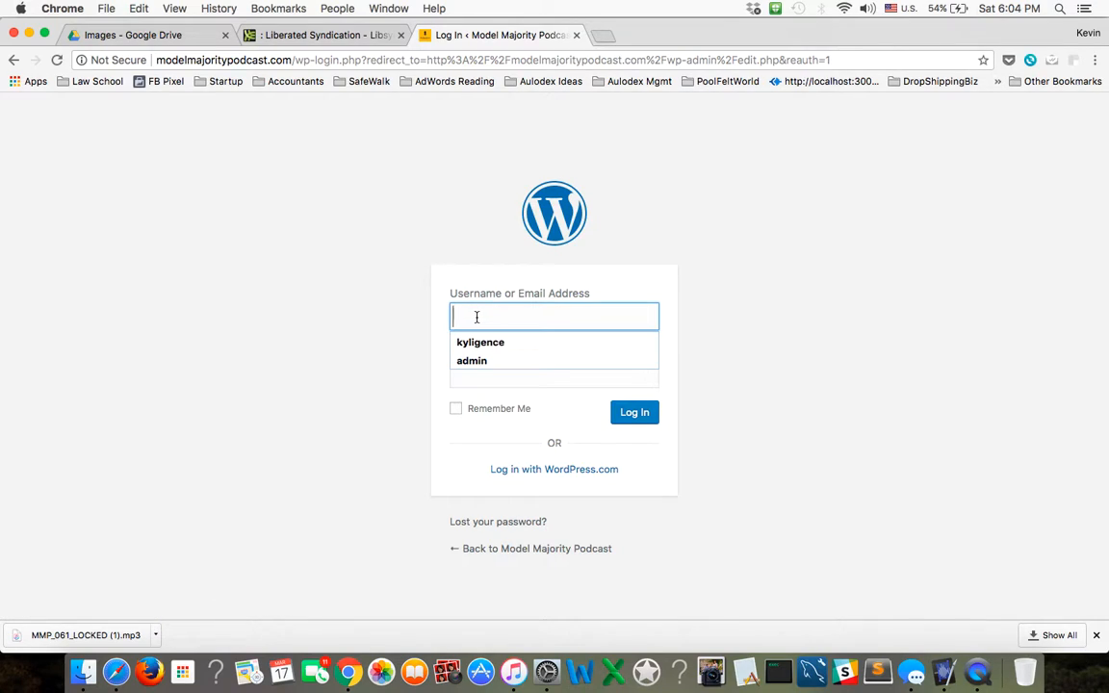
text(admin)
key(Tab)
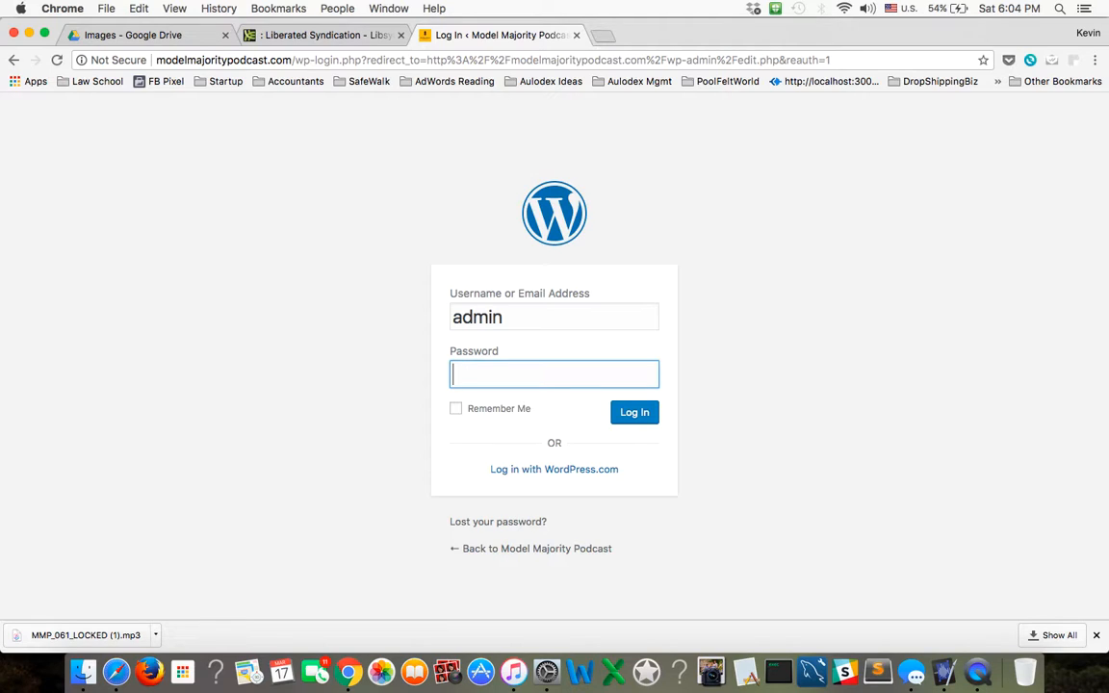
text(•••••••••••)
click(645, 412)
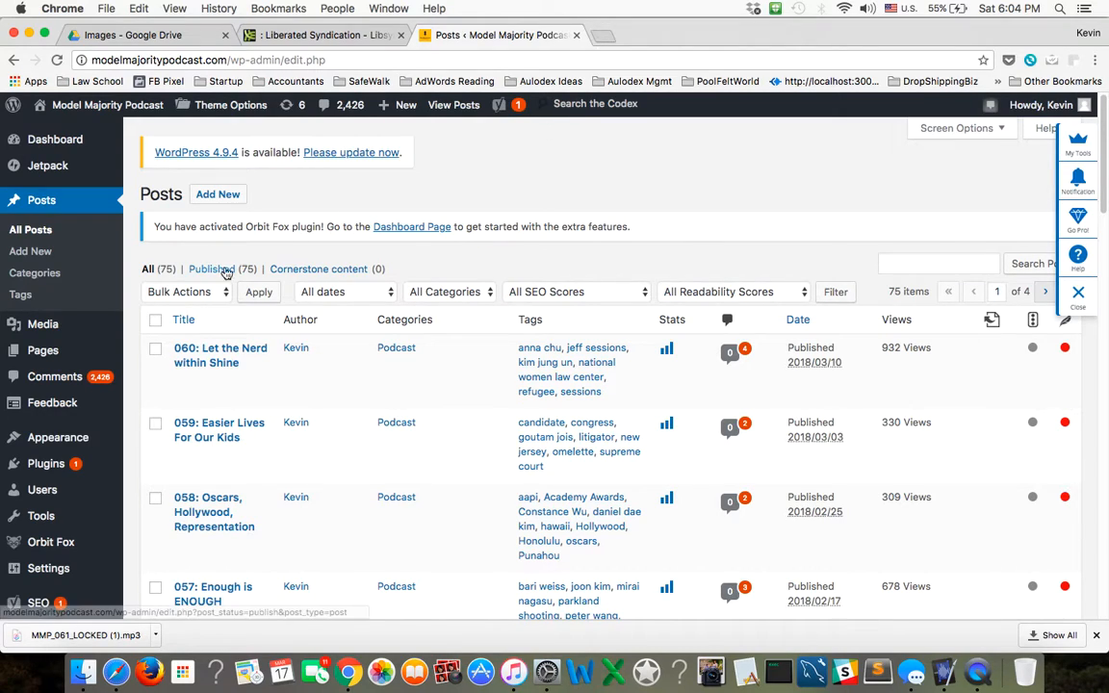
Open the post "060: Let the Nerd within Shine" and copy its whole body, including the Subscribe and PATREON links.
click(230, 367)
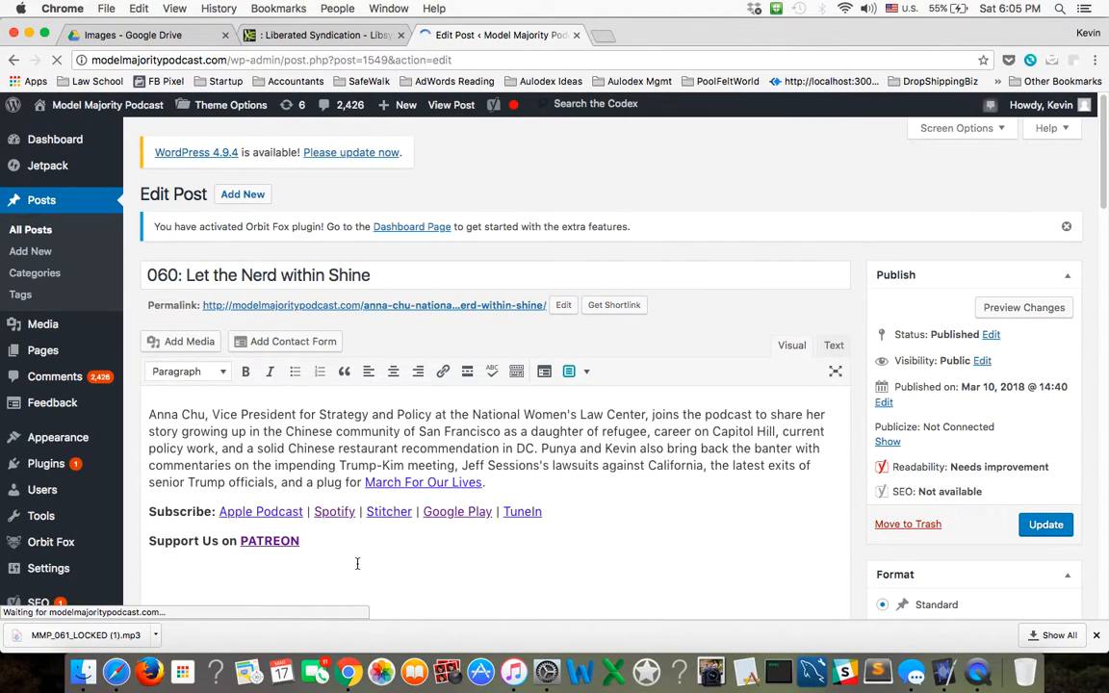
click(306, 545)
drag(312, 549, 144, 512)
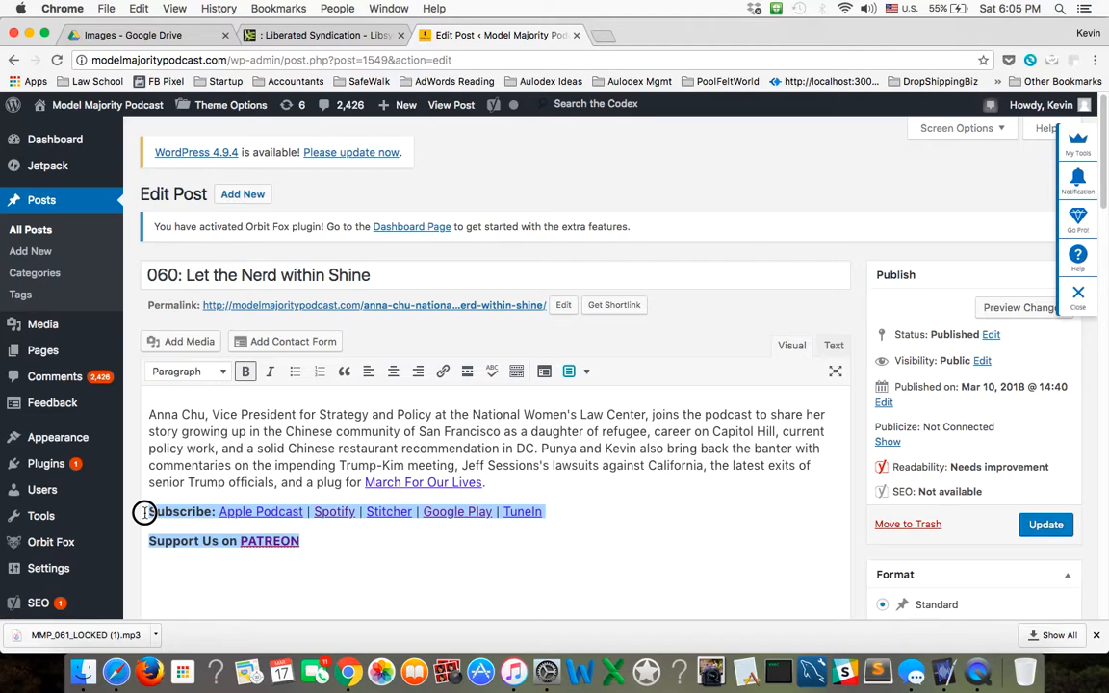
click(223, 457)
triple_click(222, 457)
drag(360, 541, 66, 392)
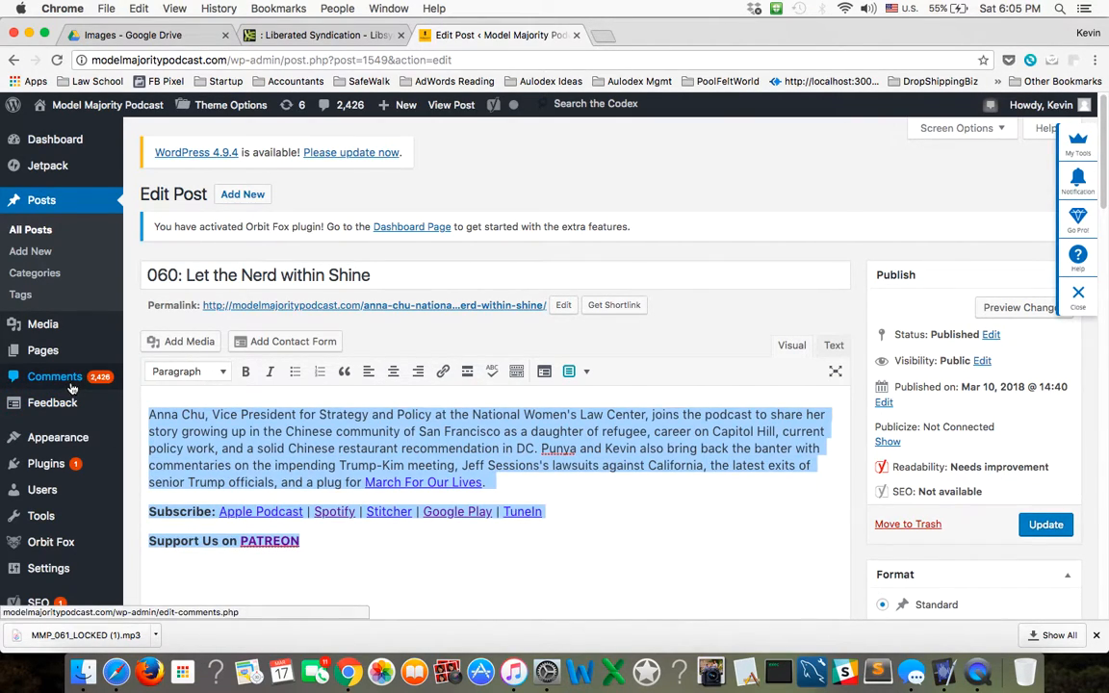
click(385, 537)
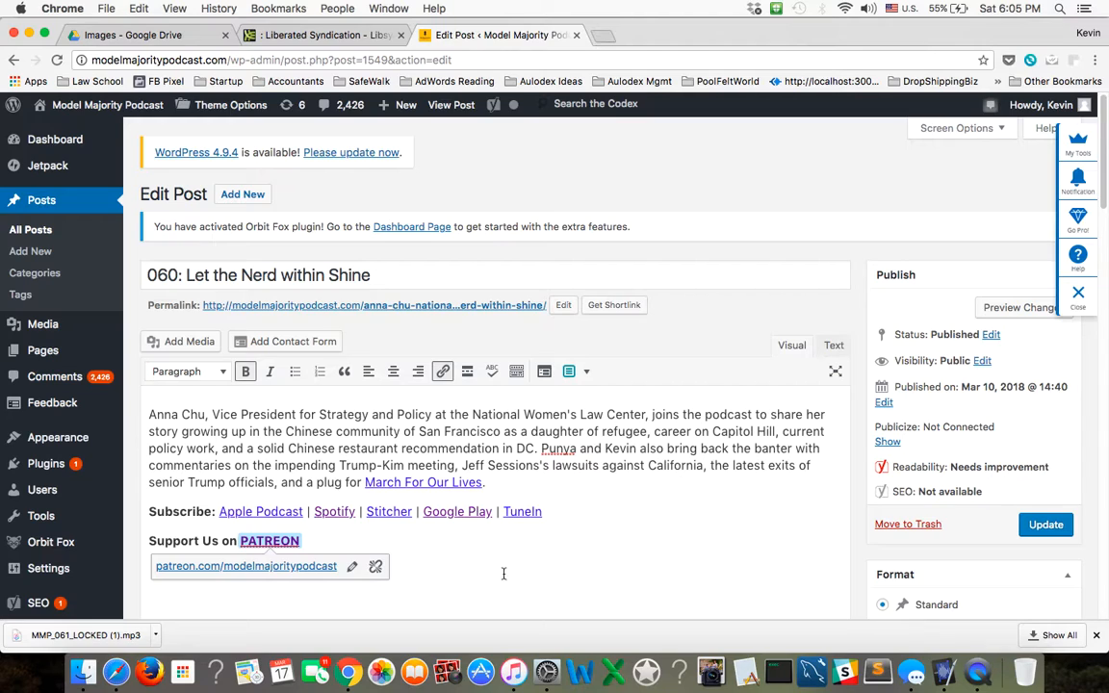
drag(515, 550, 115, 407)
key(super+c)
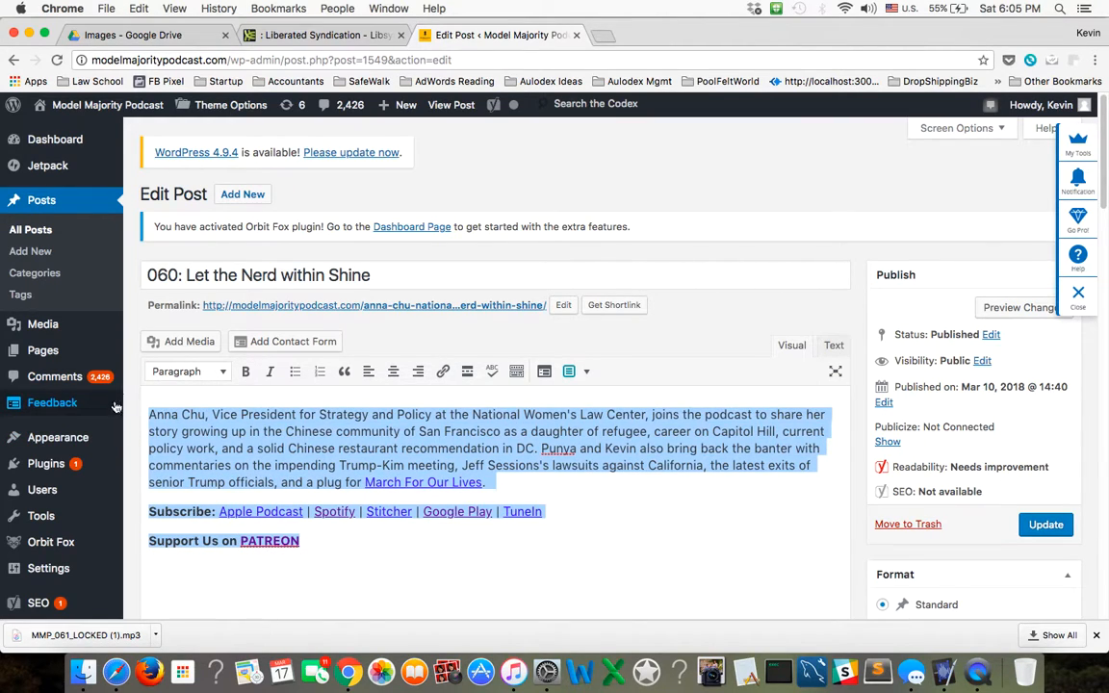
click(475, 558)
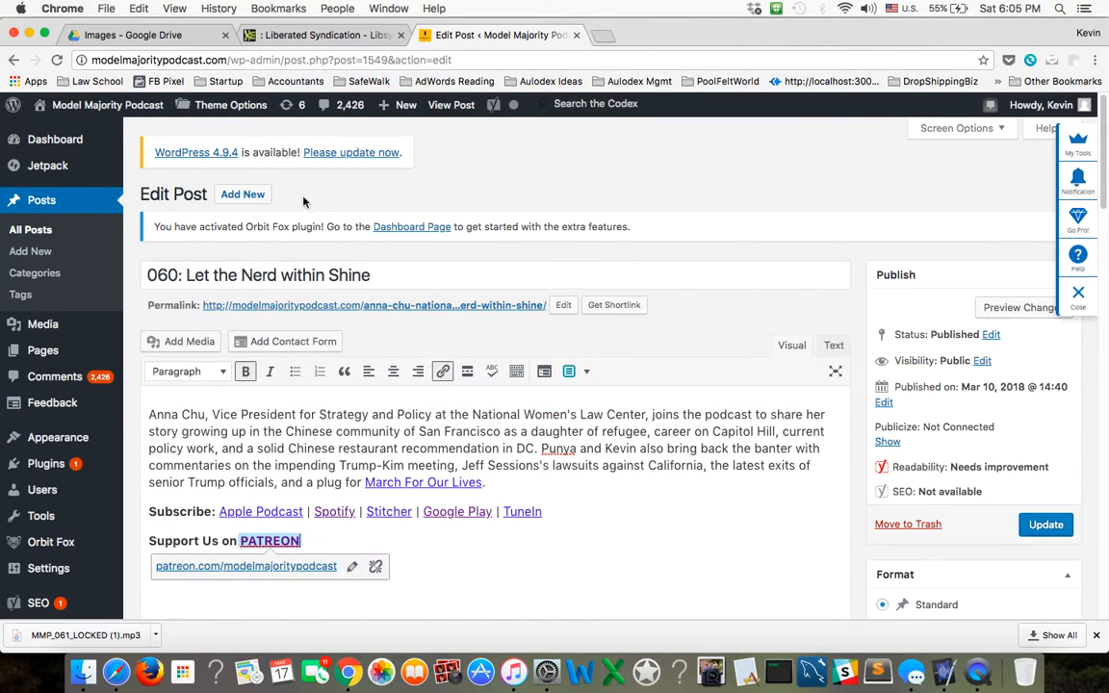
Create a new post and paste the copied episode 060 text into its body.
click(242, 194)
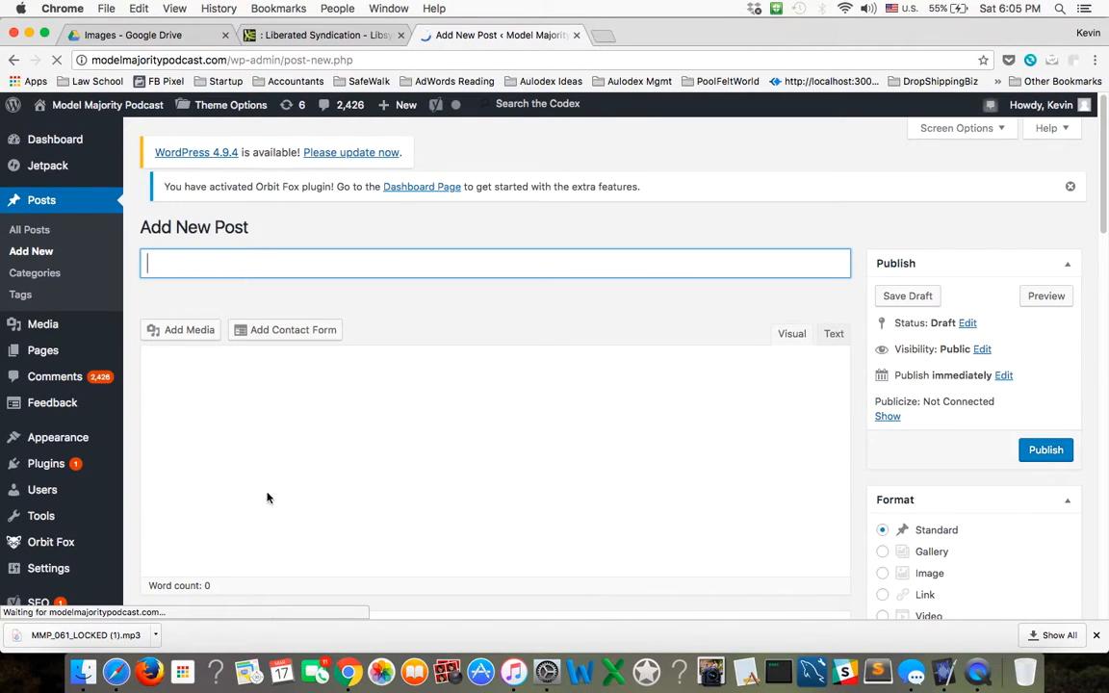
click(175, 413)
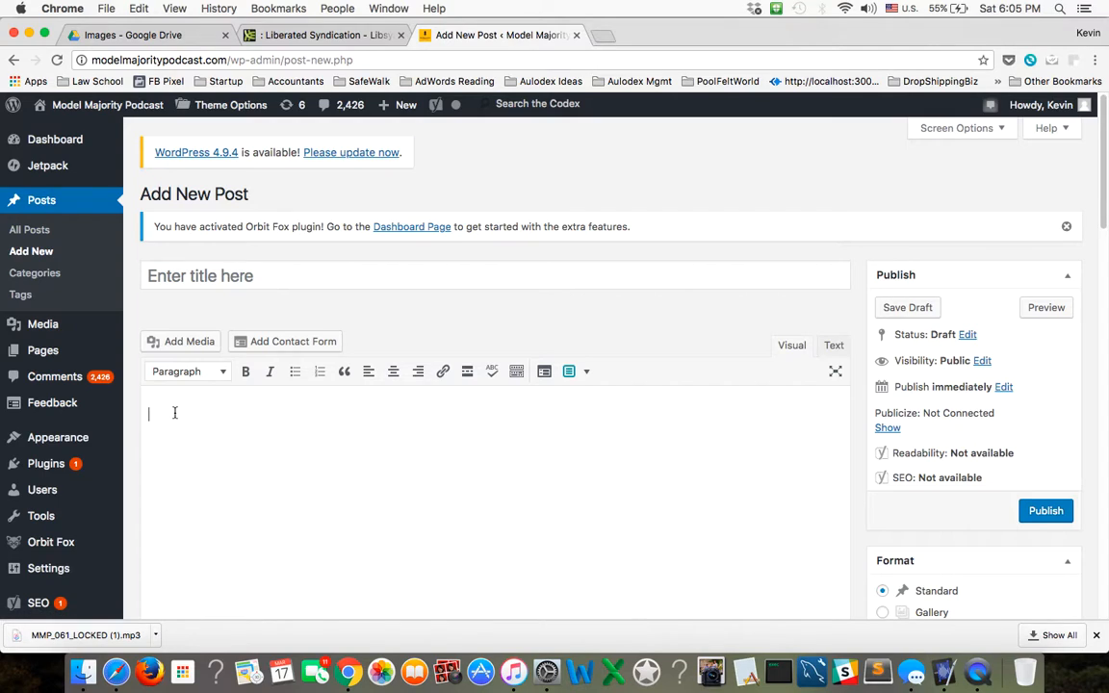
key(super+v)
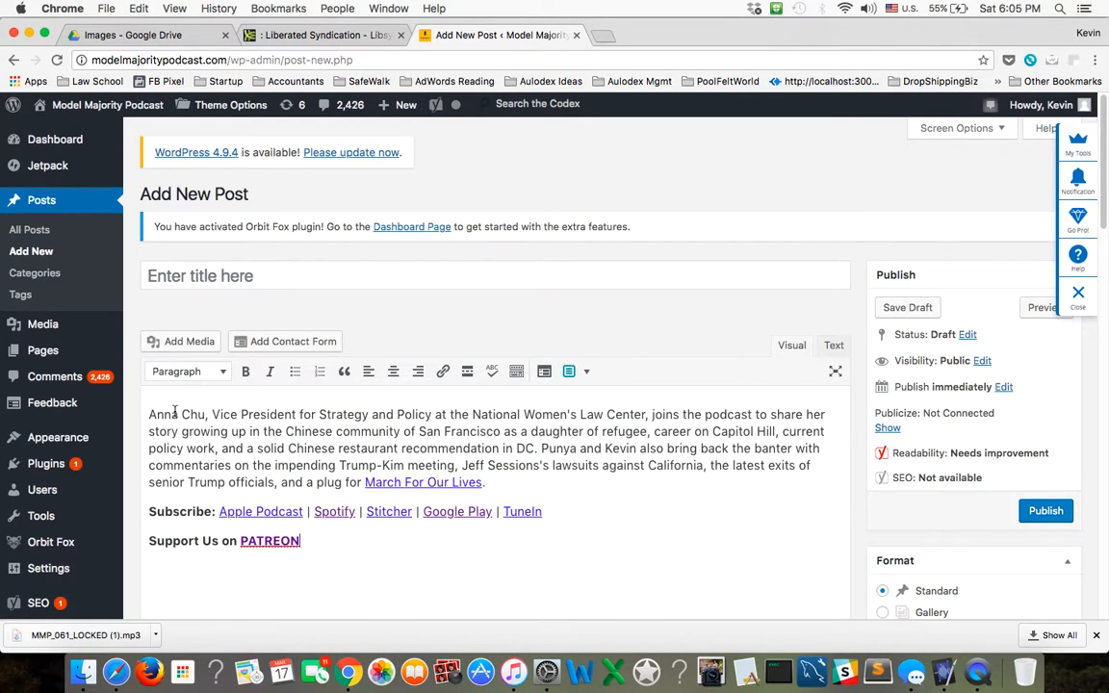
Title the new post "061: It's Ohayou Gozaimasu, Idiot!".
click(184, 272)
text(06)
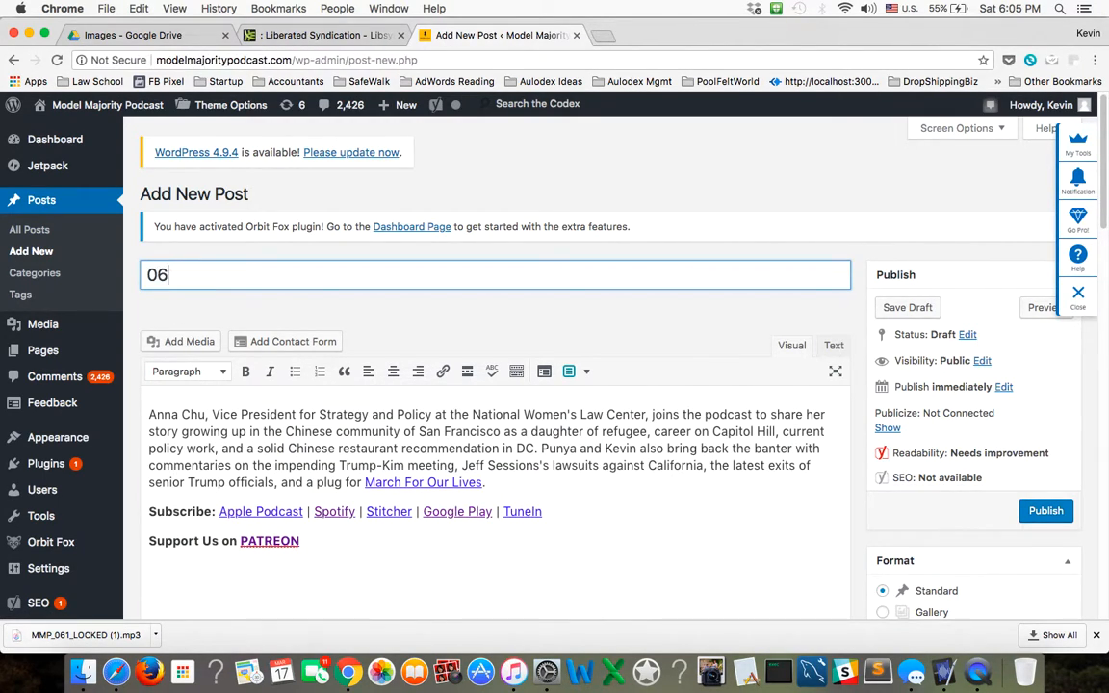
text(1: It's Ohayou Gozaimasu, Idiot!)
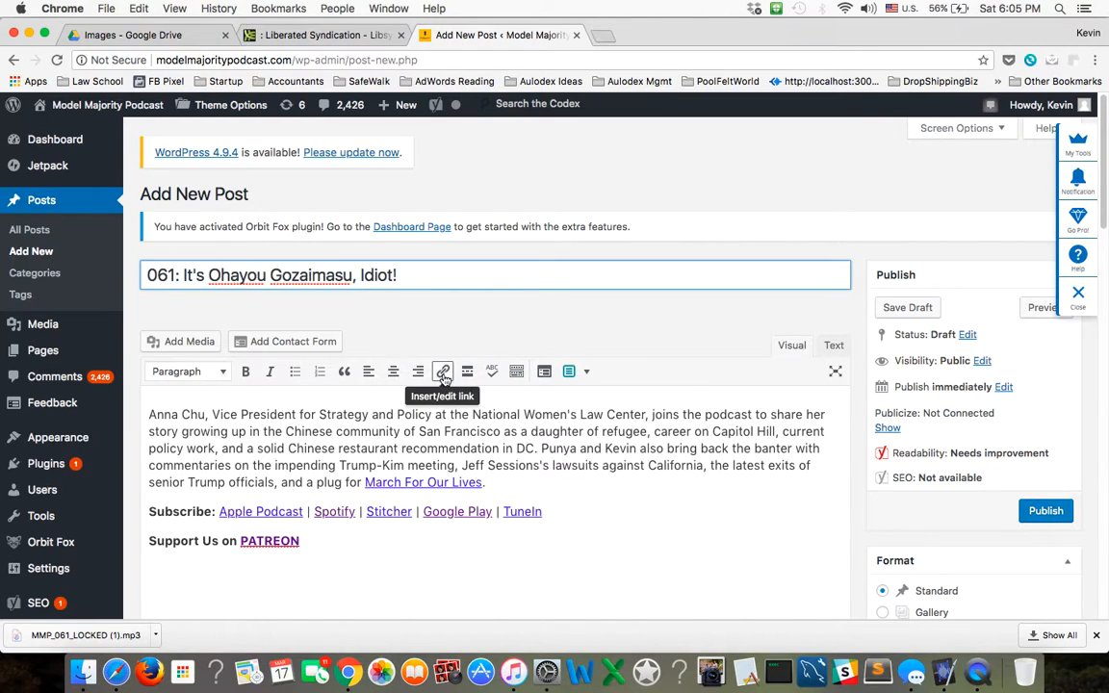
click(593, 489)
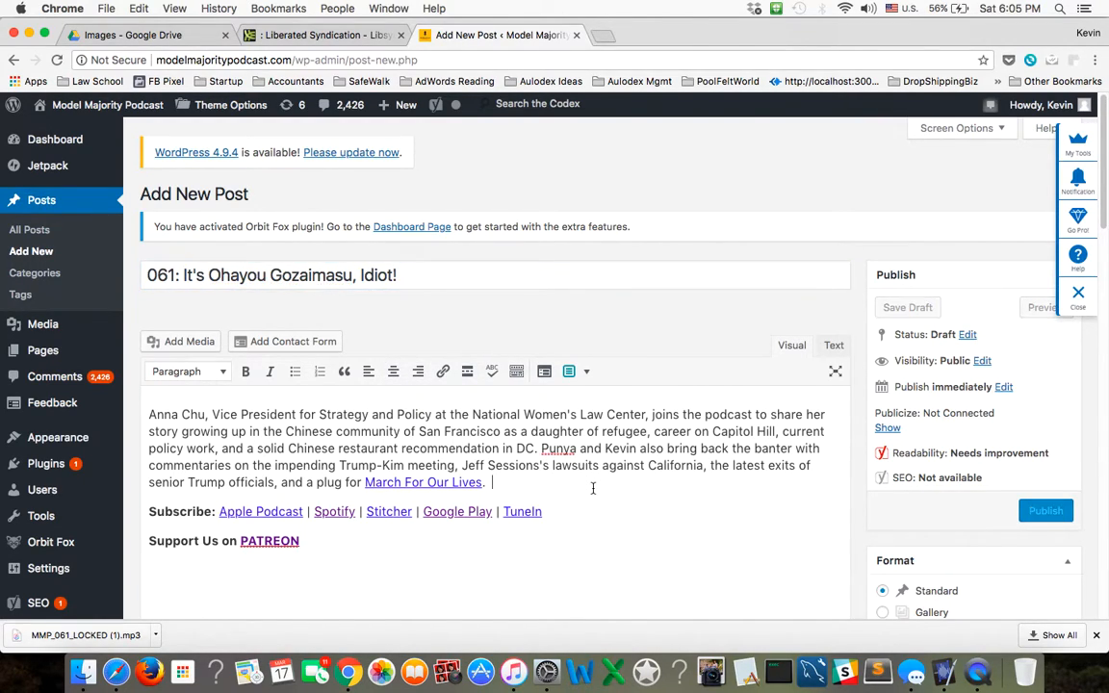
click(648, 520)
click(695, 490)
drag(501, 485, 148, 417)
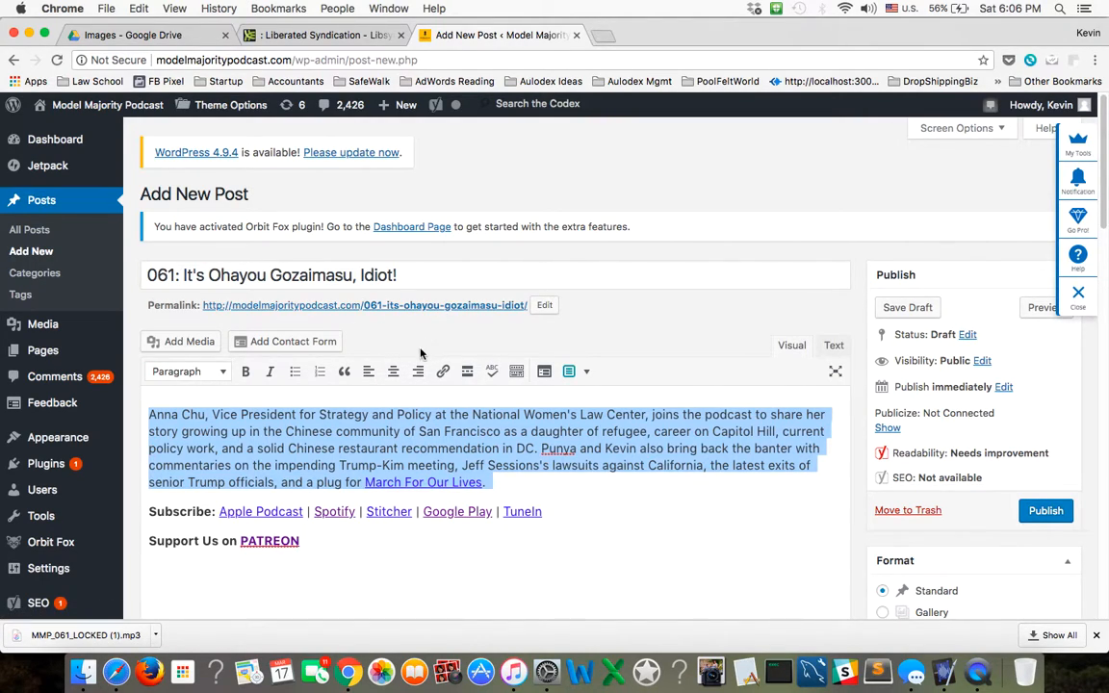
Replace the post's permalink slug with "dan-koh-congressional-candidate-massachusetts".
click(544, 305)
click(435, 305)
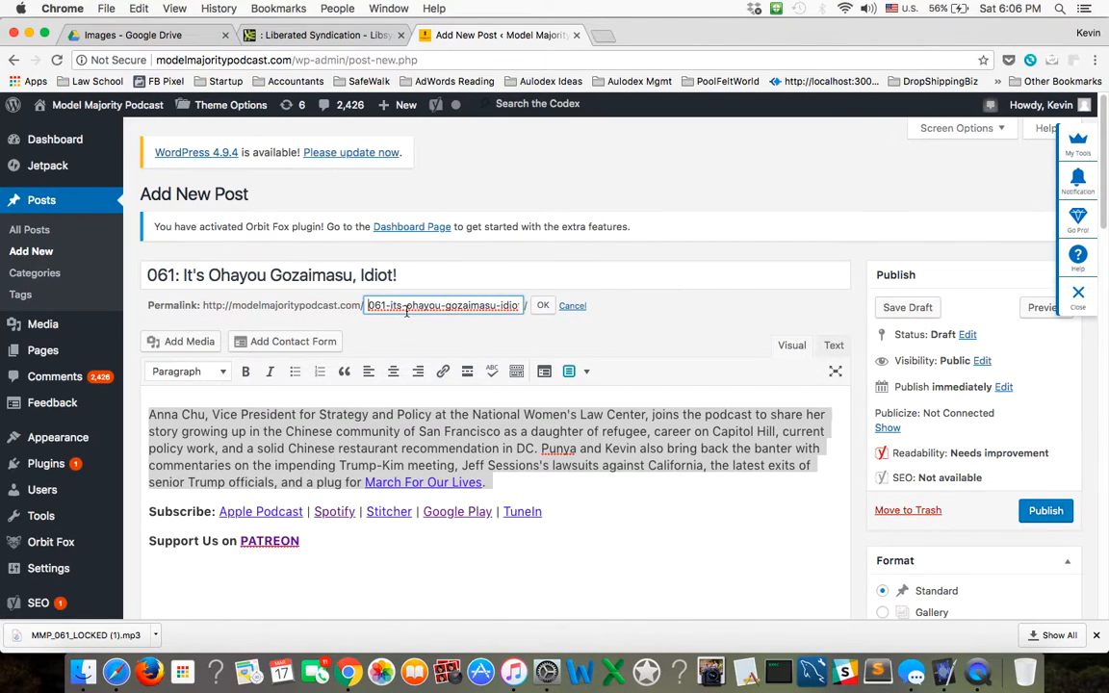
triple_click(409, 306)
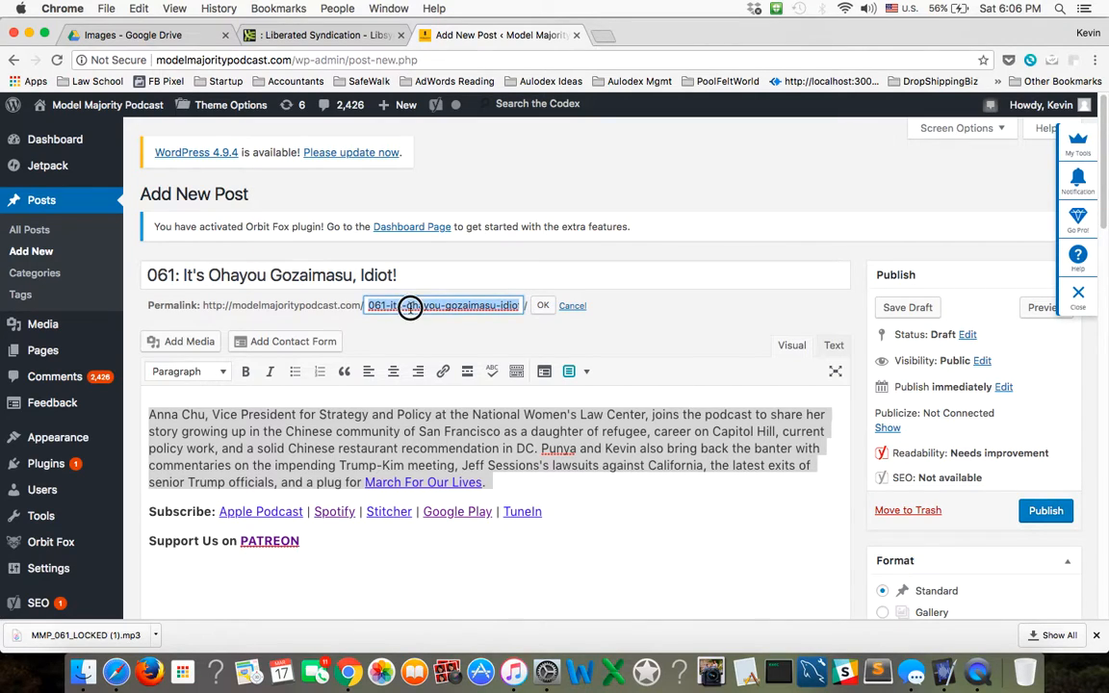
key(BackSpace)
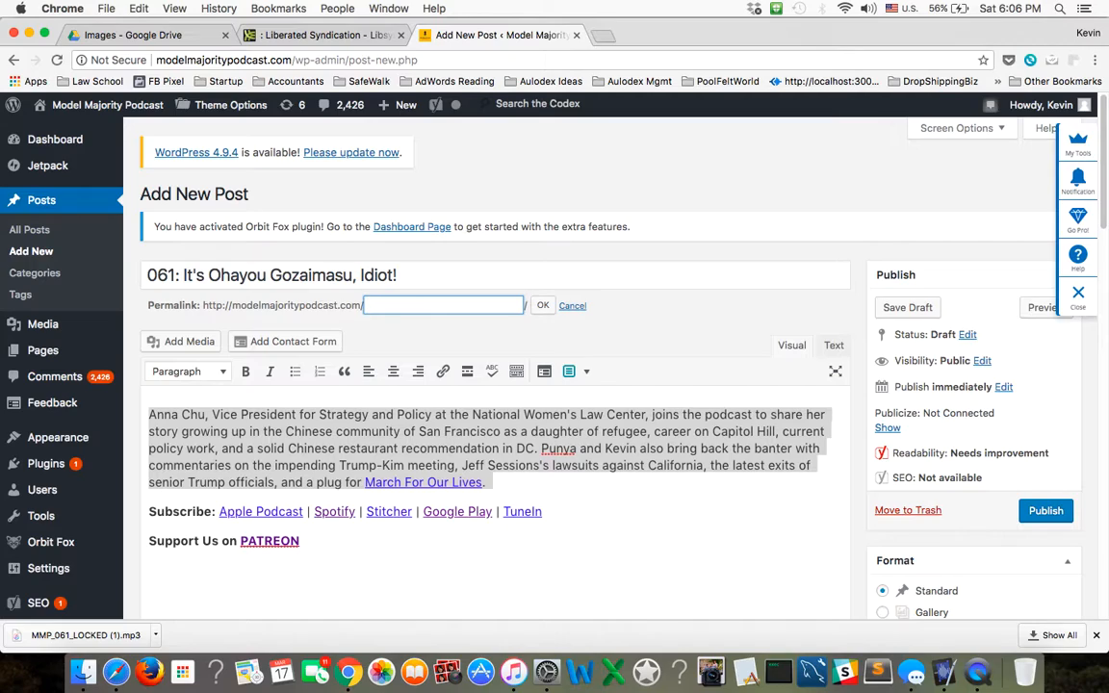
text(dan-koh-congress)
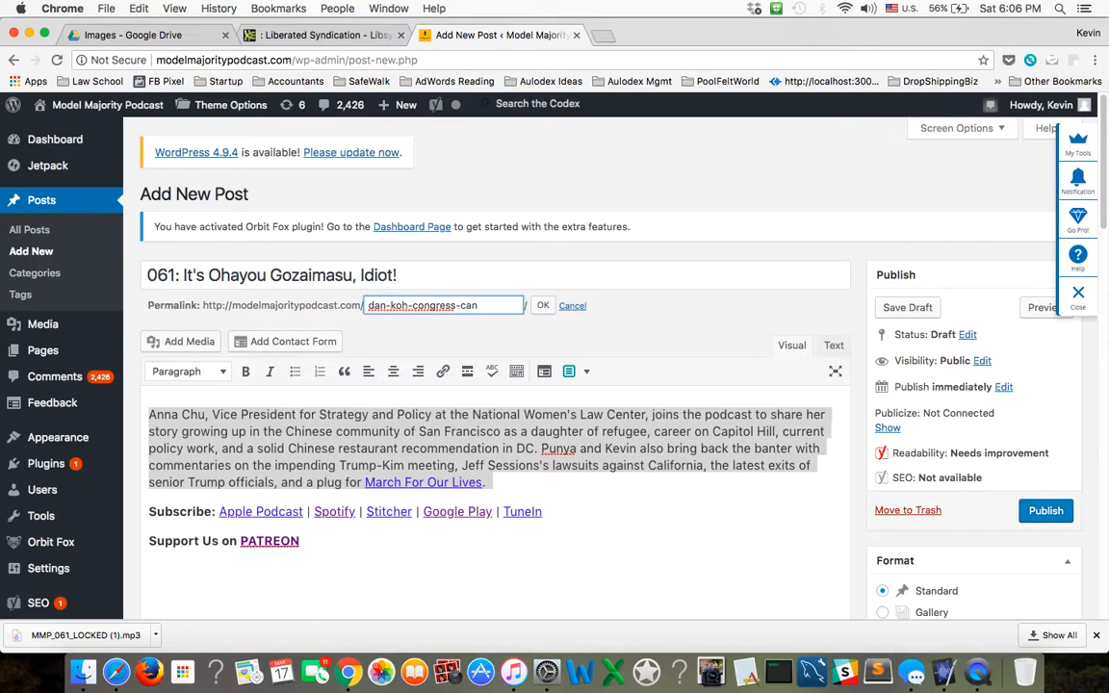
text(ional-candidate)
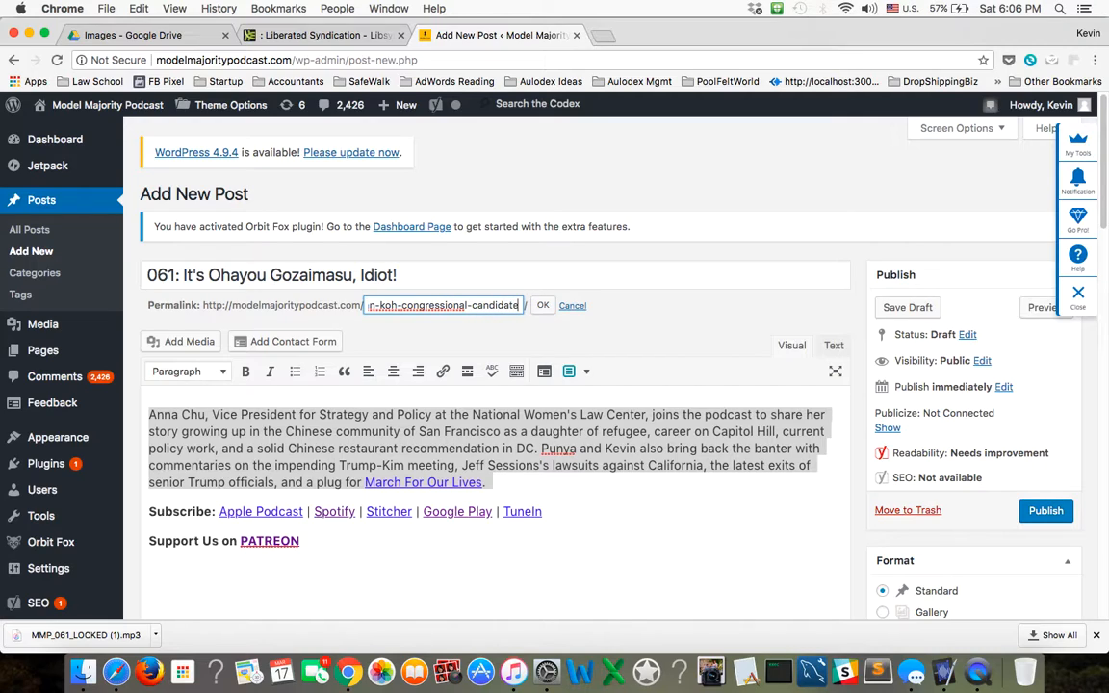
text(-massachusetts)
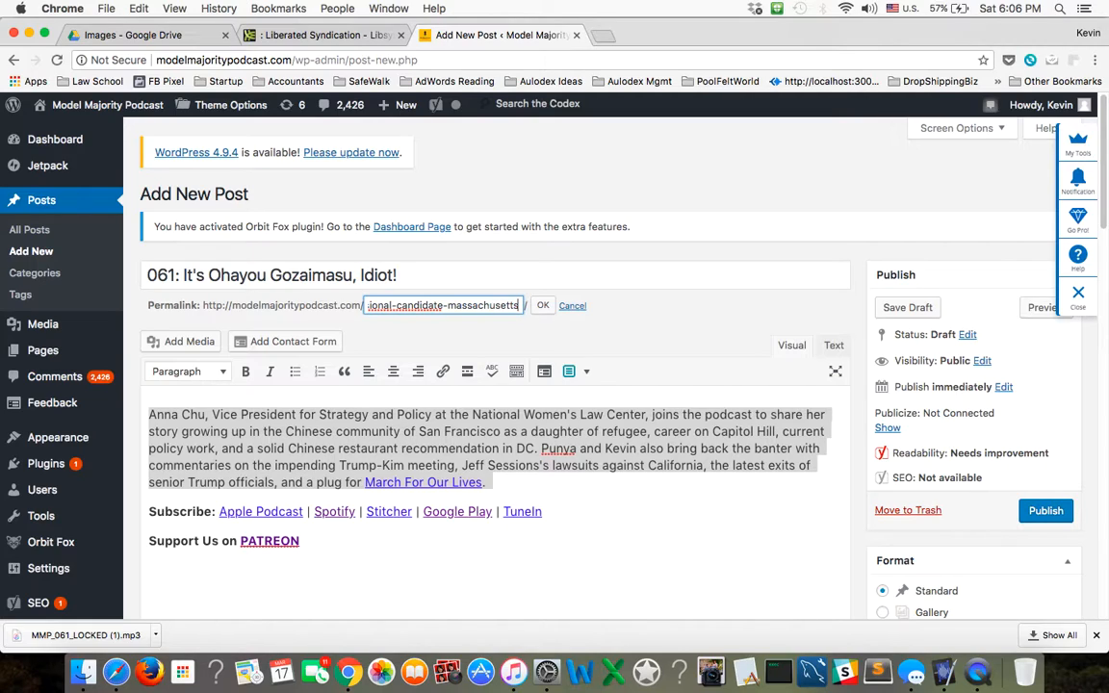
Extend the permalink slug with "-colleen-hanabusa-ryan-zinke" and save it.
text(-)
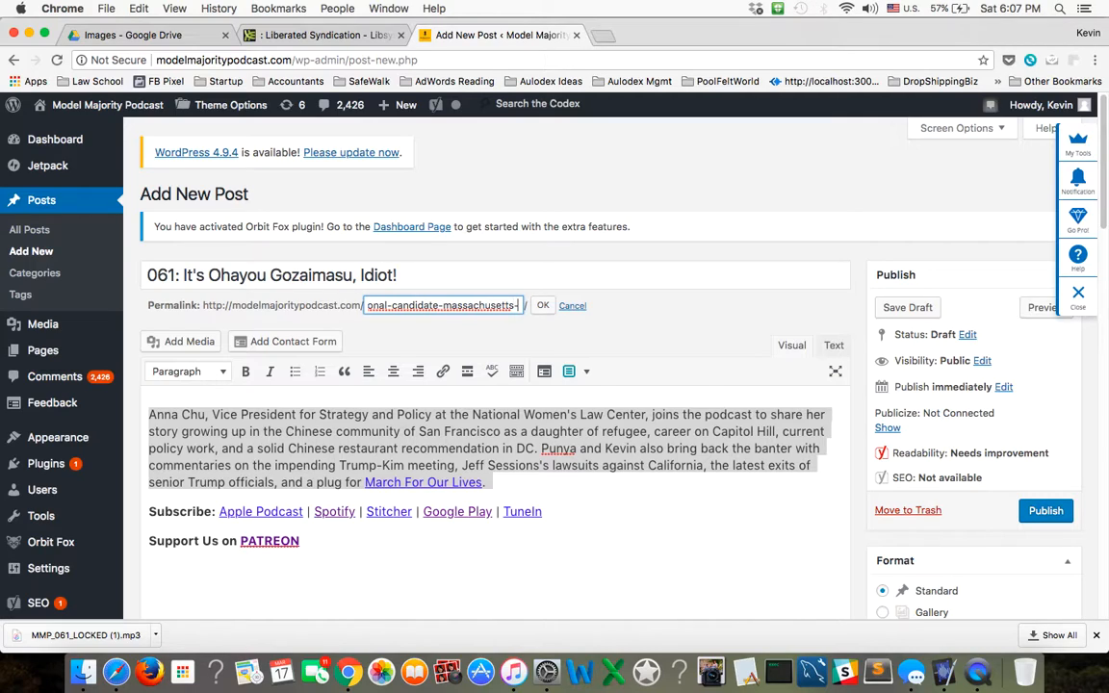
text(colleen)
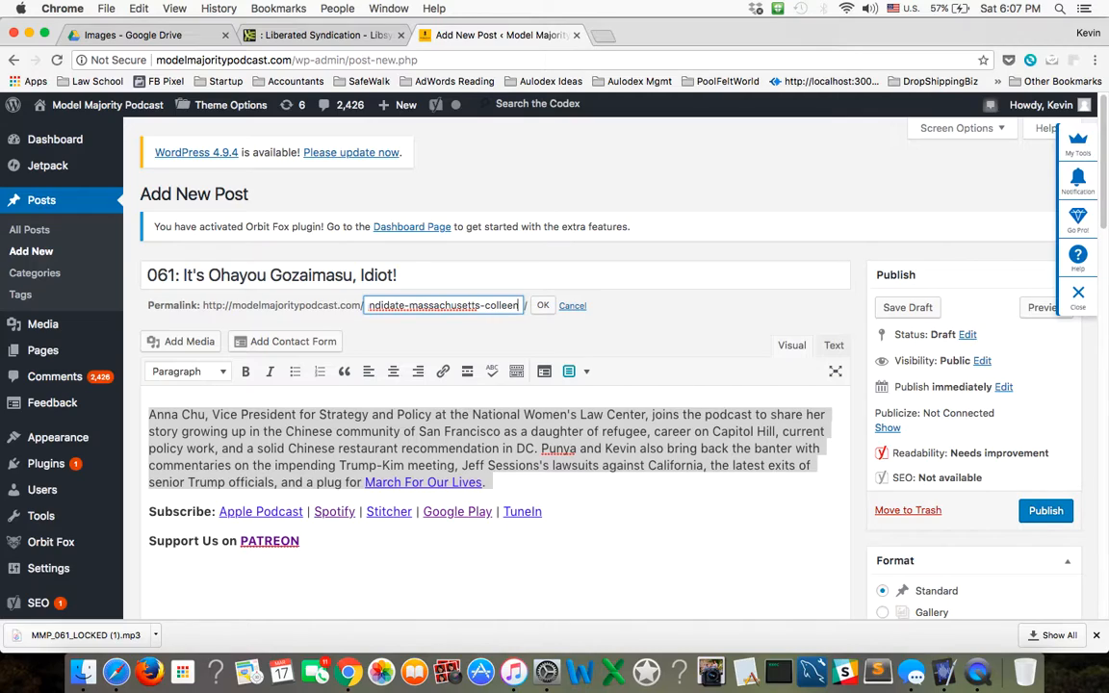
text(-)
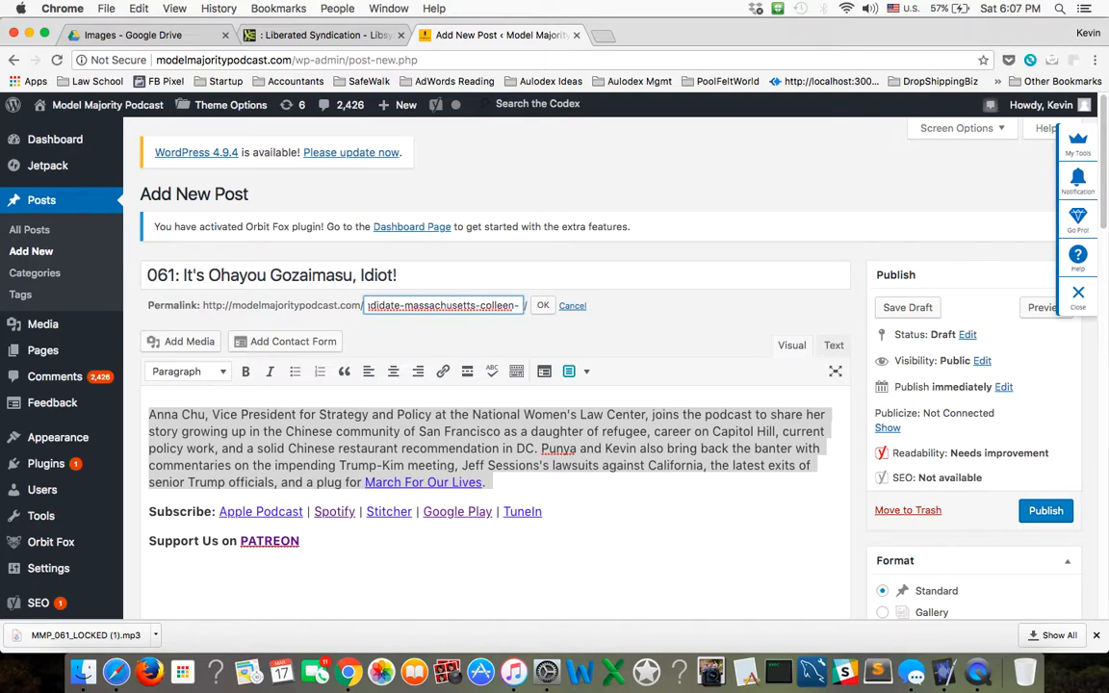
text(h)
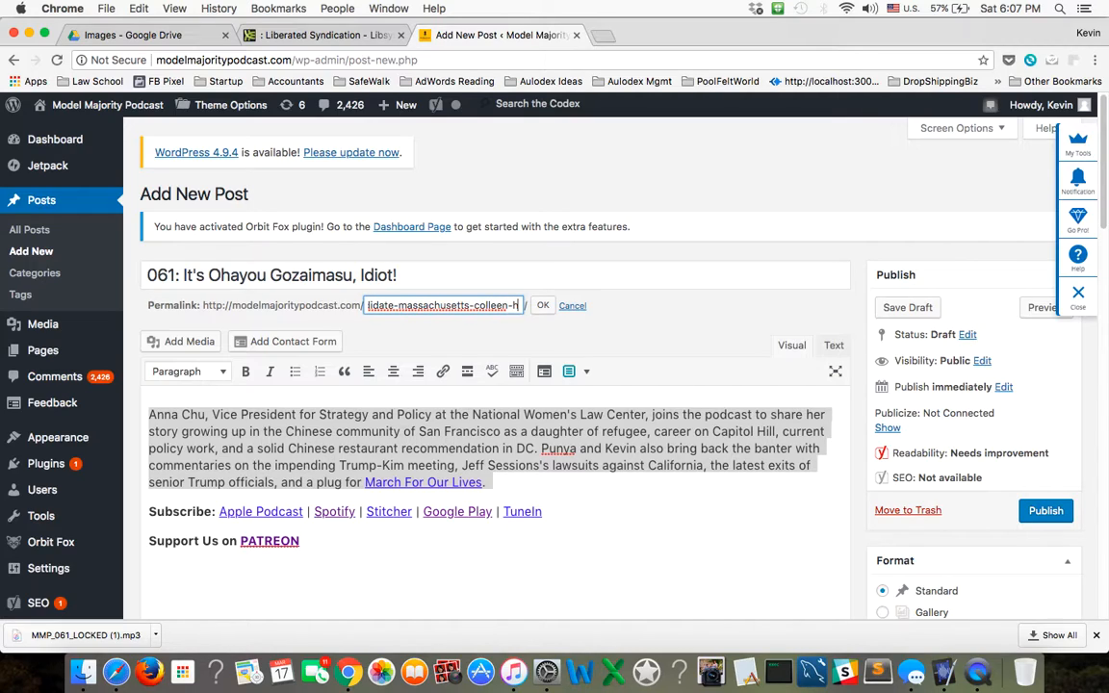
text(anabus)
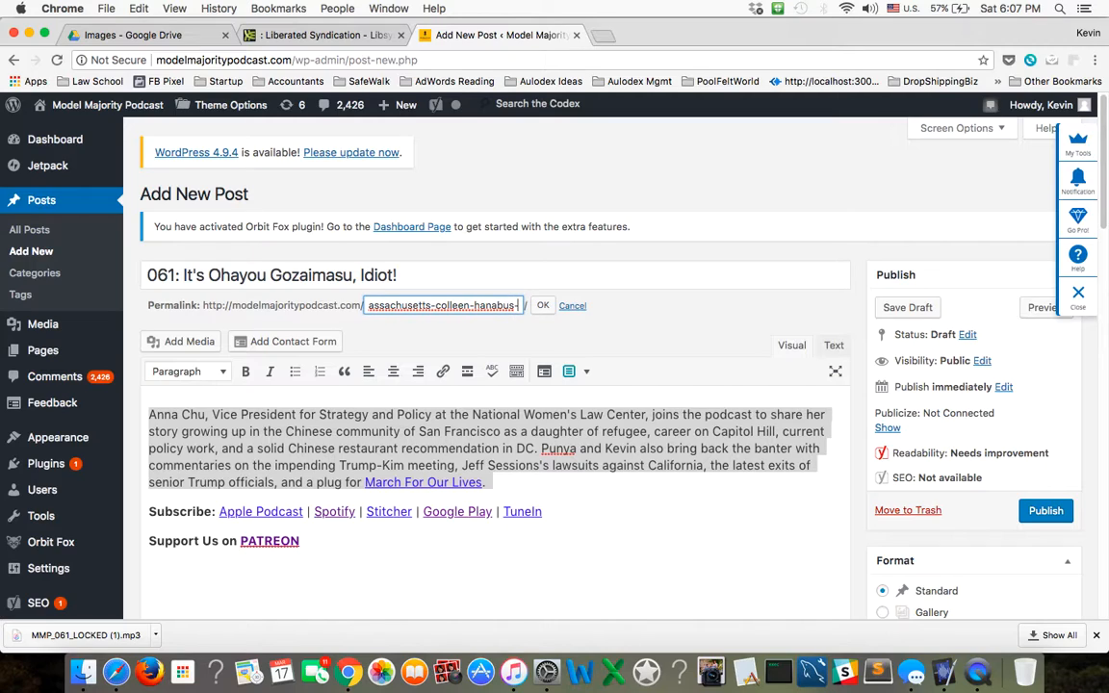
text(a-ryan-zinke-)
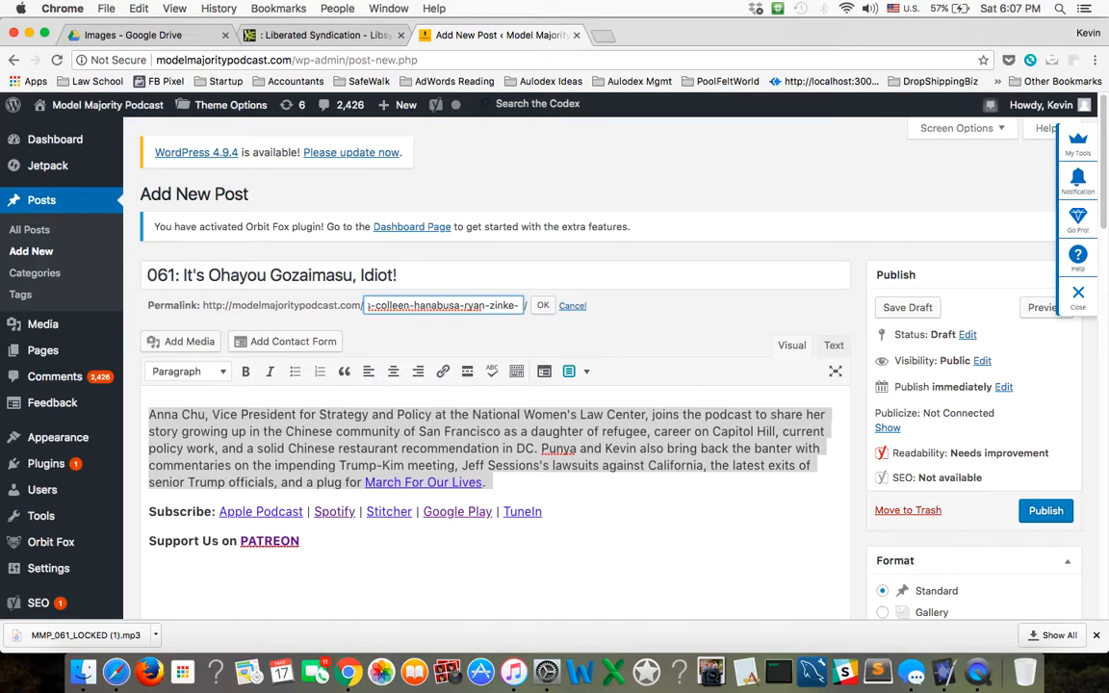
key(BackSpace)
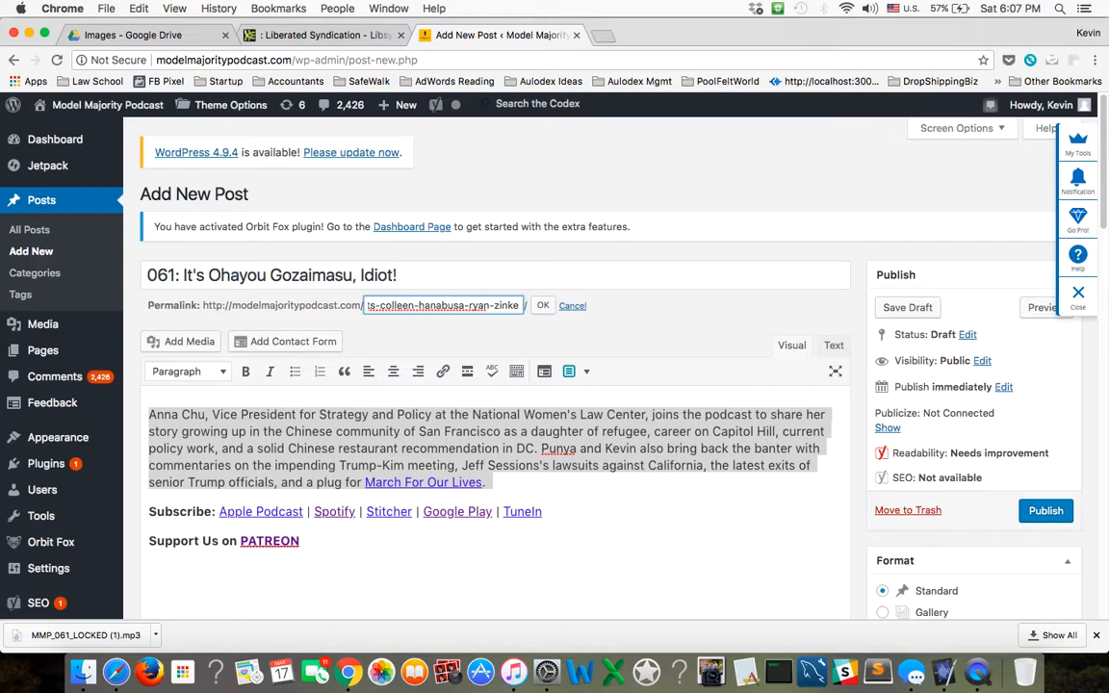
click(418, 306)
click(540, 308)
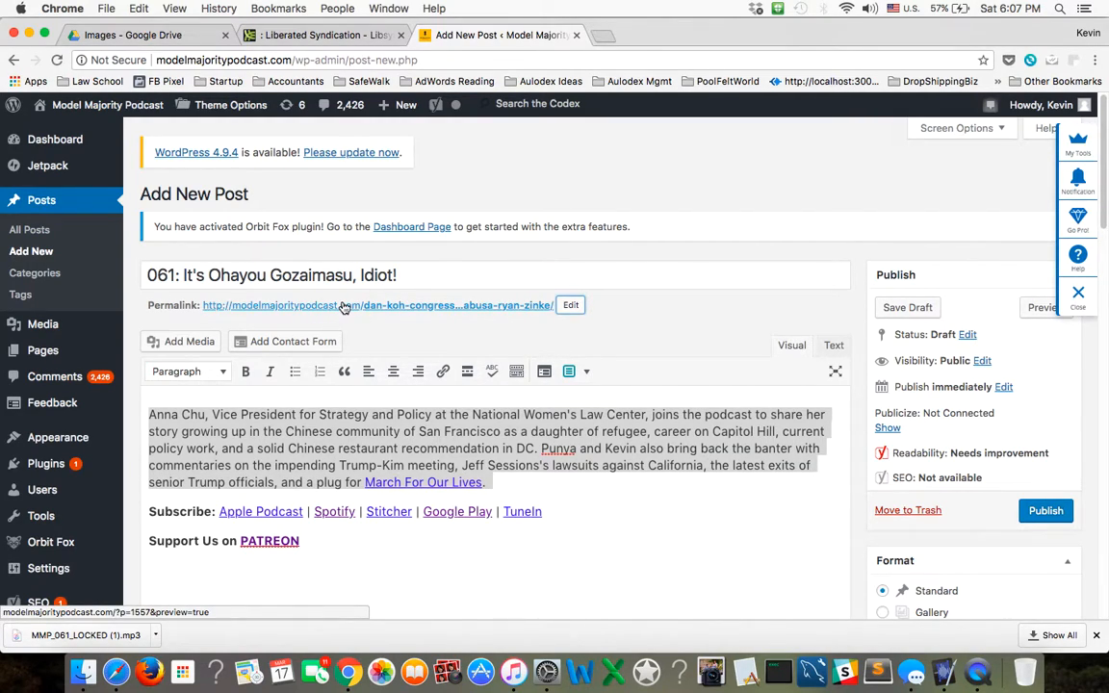
Replace the episode 060 description paragraph in the post body with the opening words "Dan Koh, ".
click(575, 490)
drag(522, 490, 127, 398)
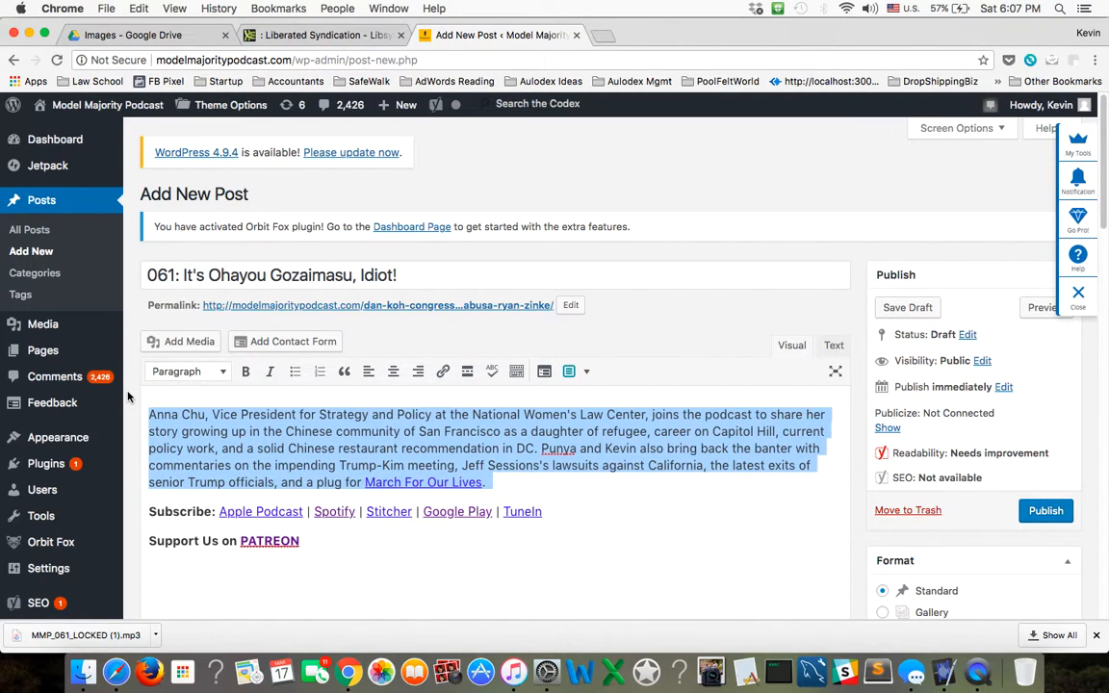
key(BackSpace)
text(Dan Ko)
key(BackSpace)
text(an Koh, )
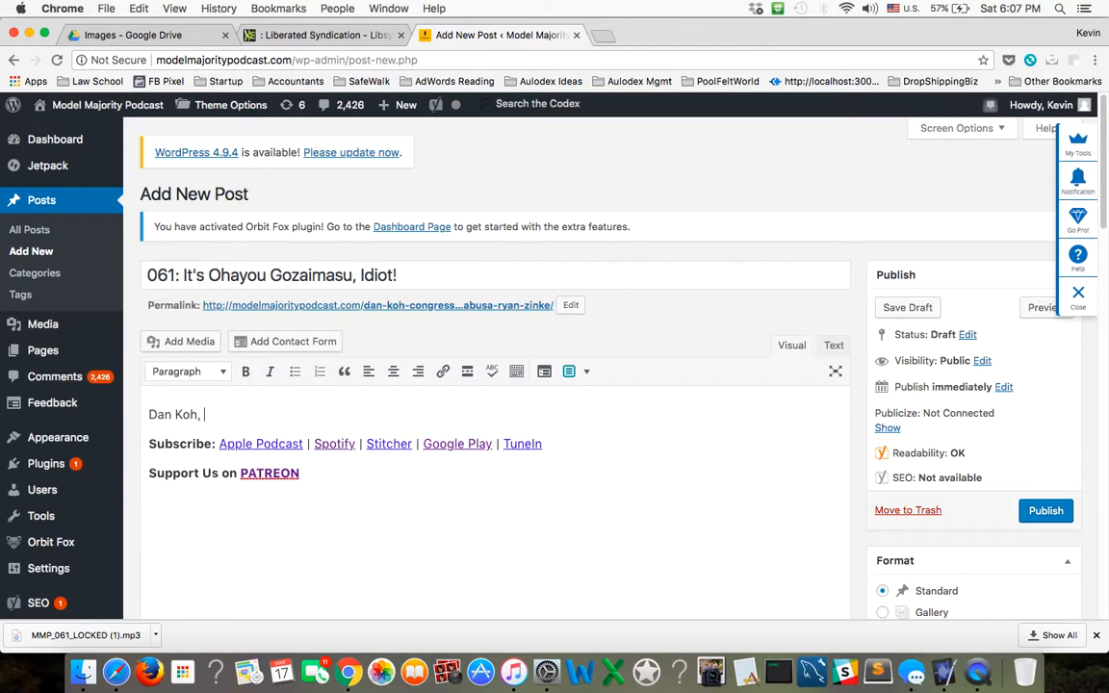
text(Congre)
key(BackSpace)
key(BackSpace)
key(BackSpace)
key(BackSpace)
key(BackSpace)
key(BackSpace)
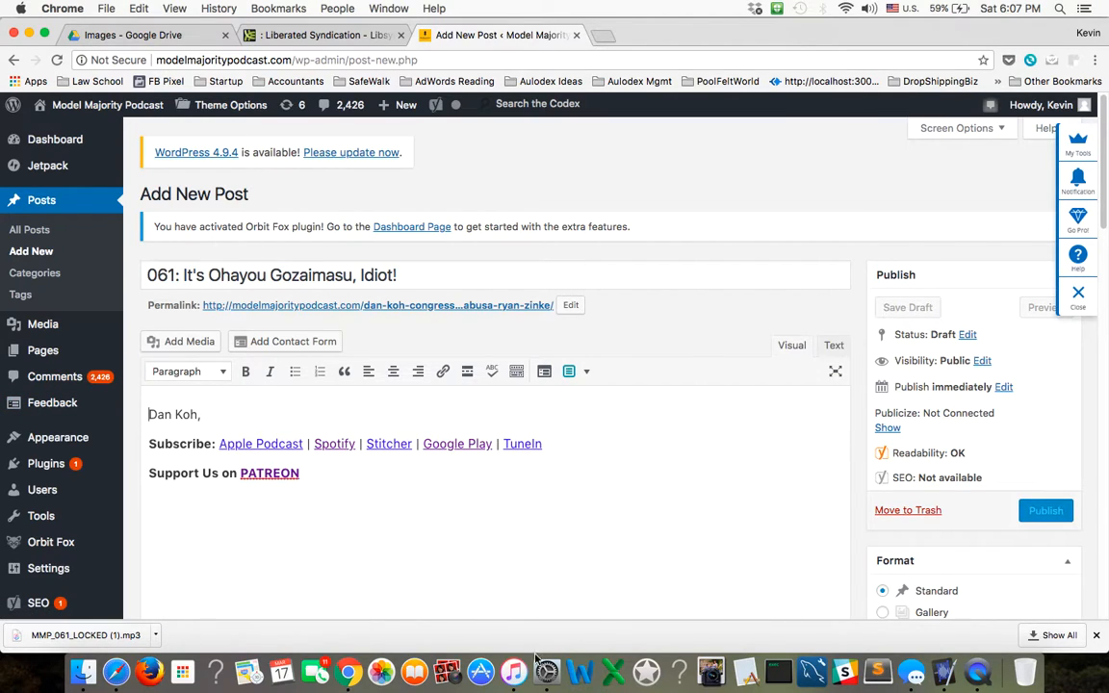
Switch to iTunes, search the Store for "model majority podcast" and open the Model Majority Podcast page to review its episode descriptions.
click(515, 673)
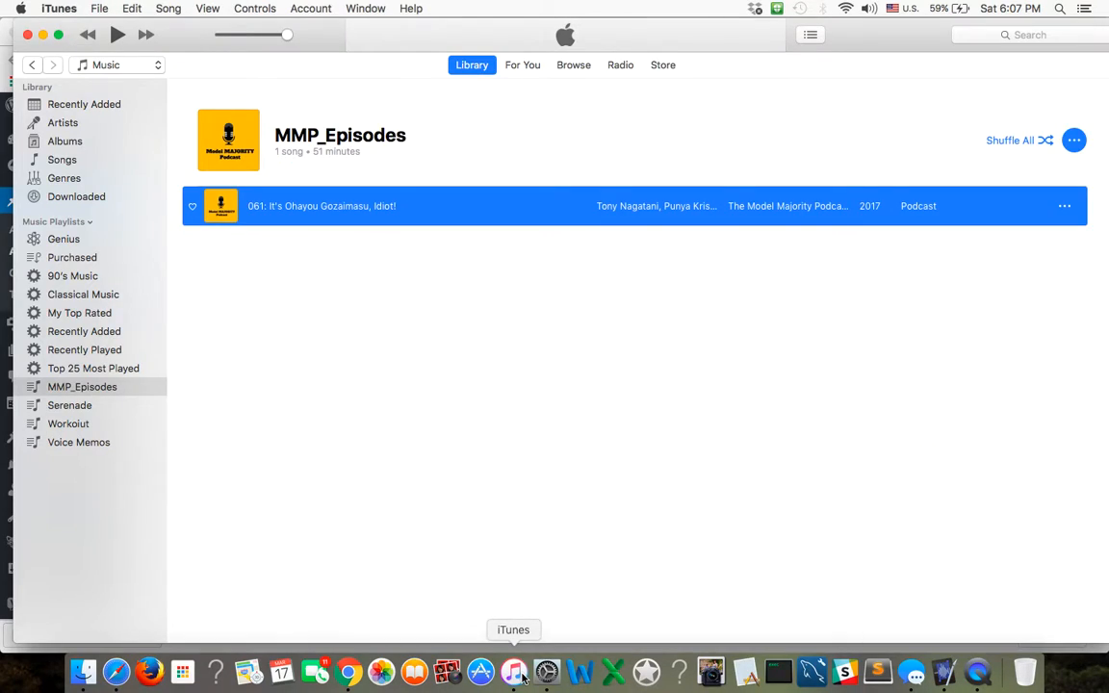
click(1001, 35)
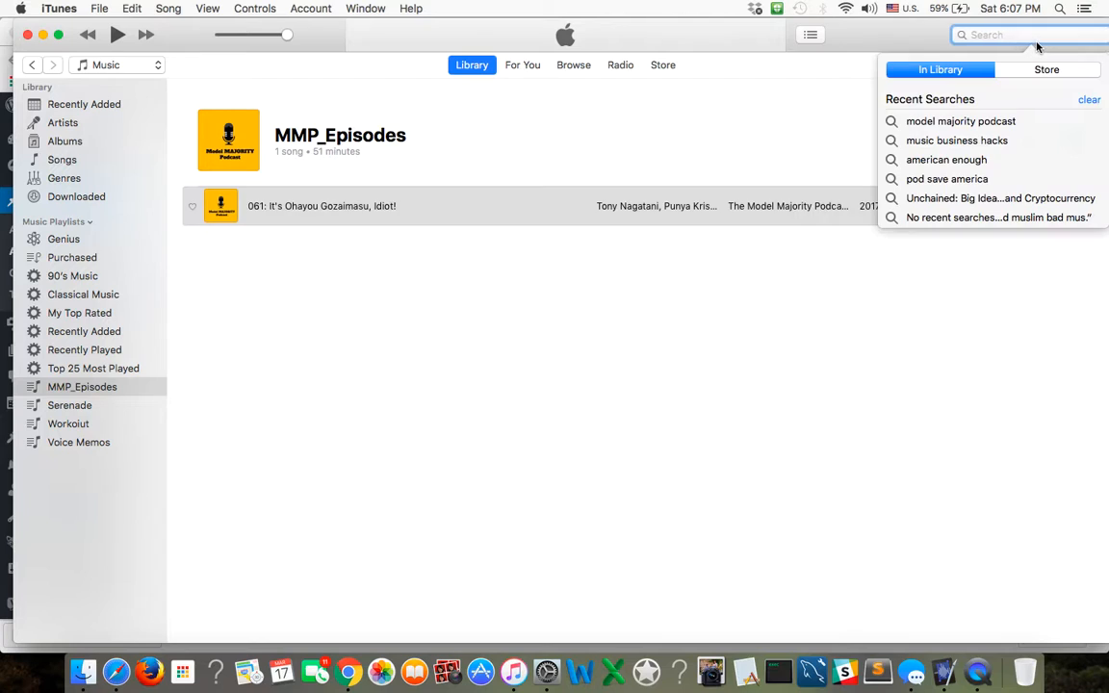
click(981, 123)
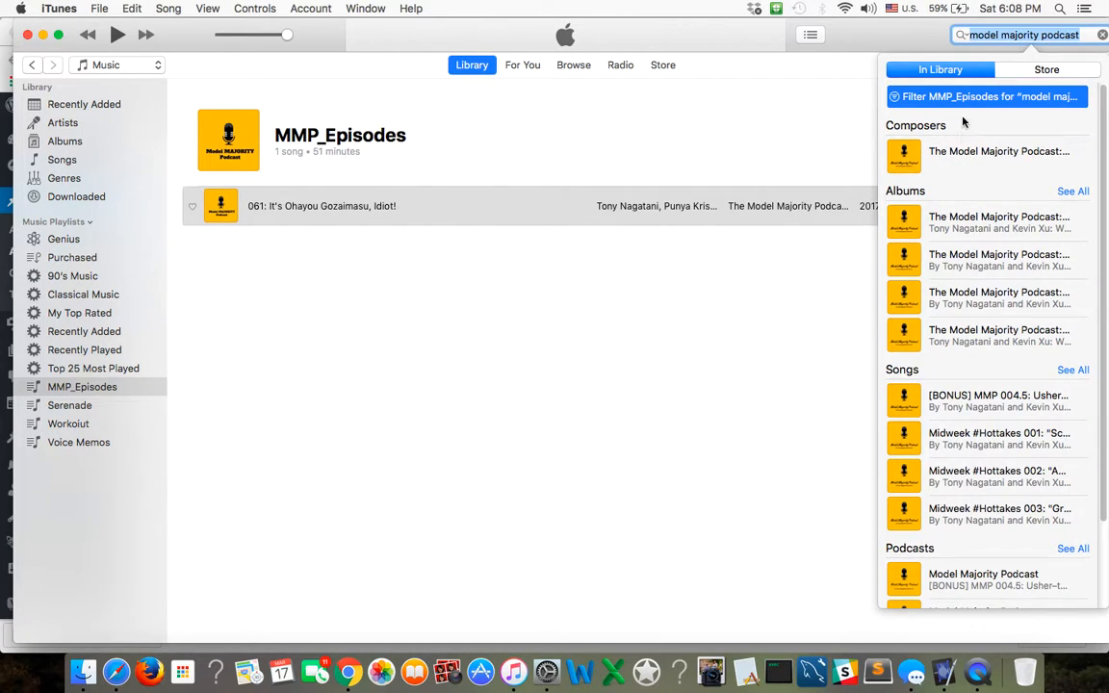
click(659, 64)
click(662, 65)
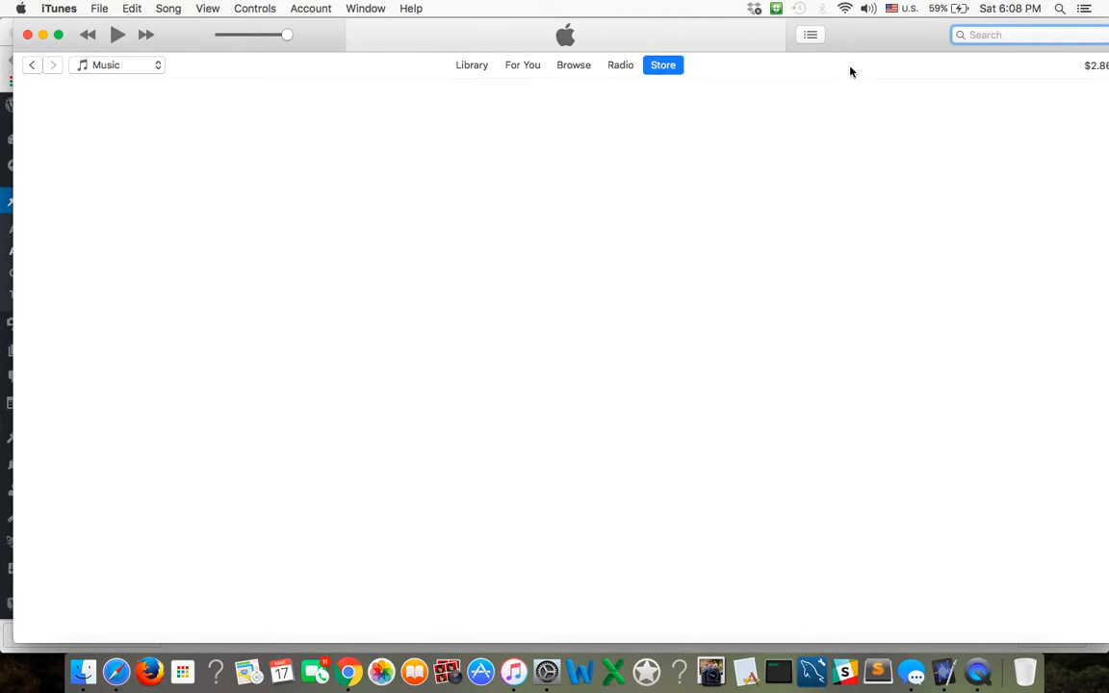
click(1006, 43)
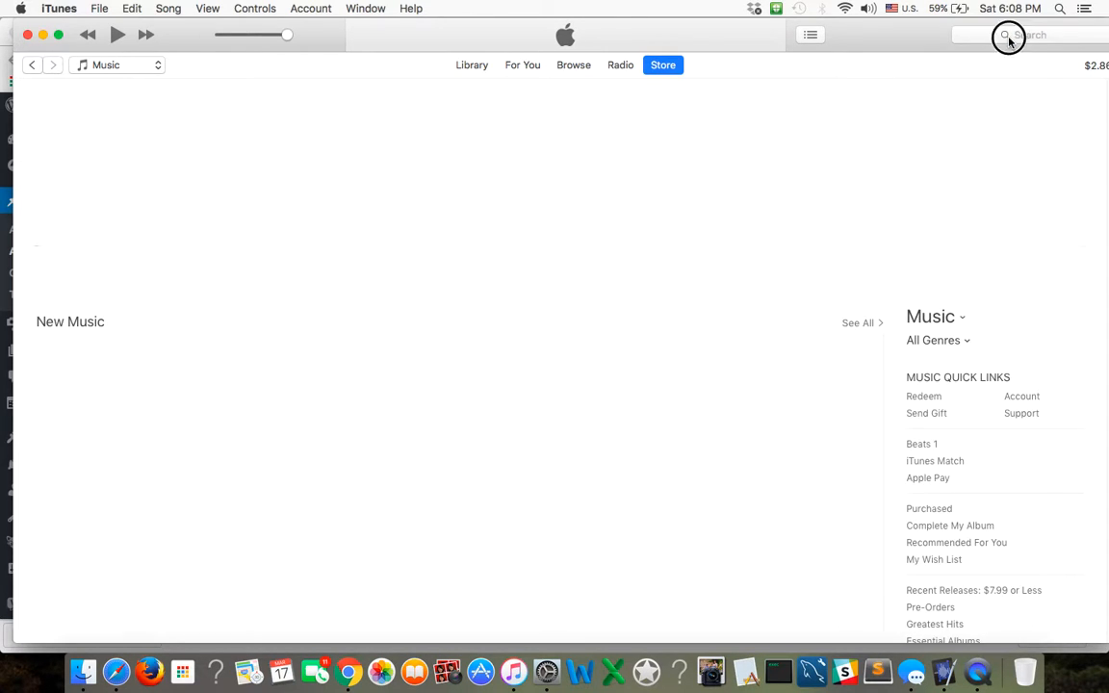
click(1008, 37)
click(976, 122)
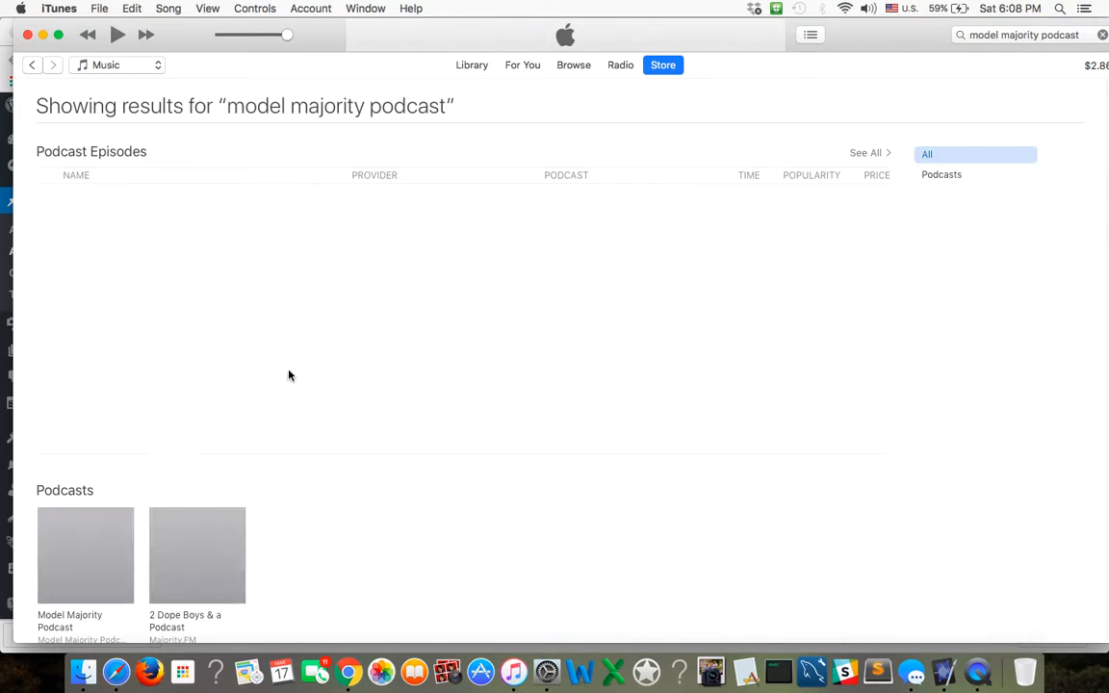
click(56, 634)
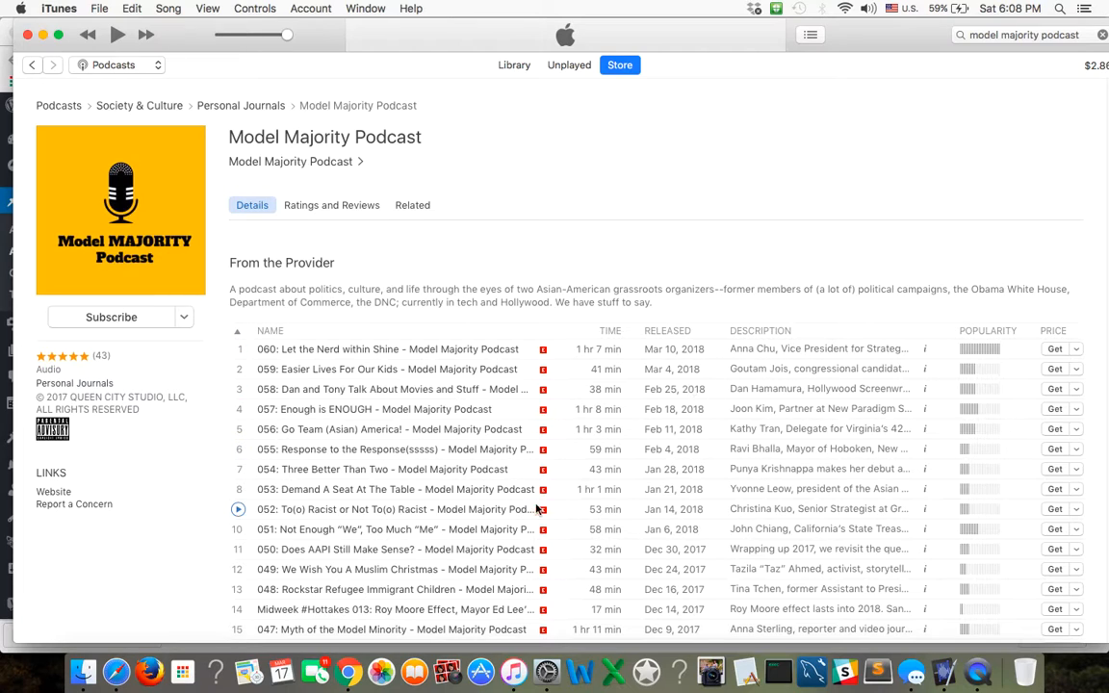
Switch back to Chrome and continue the description with "Congressional Candidate for MA-03 joins the podcast to talk about his story, career,".
click(348, 679)
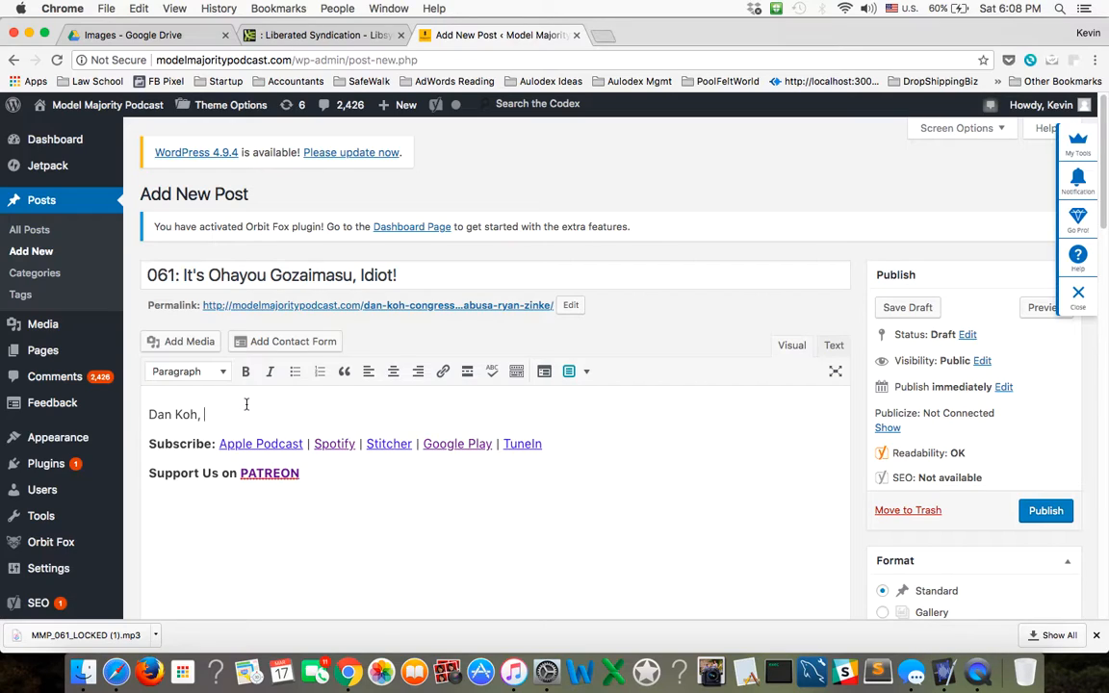
text(Congressional Cna)
key(BackSpace)
text(andidate for MA)
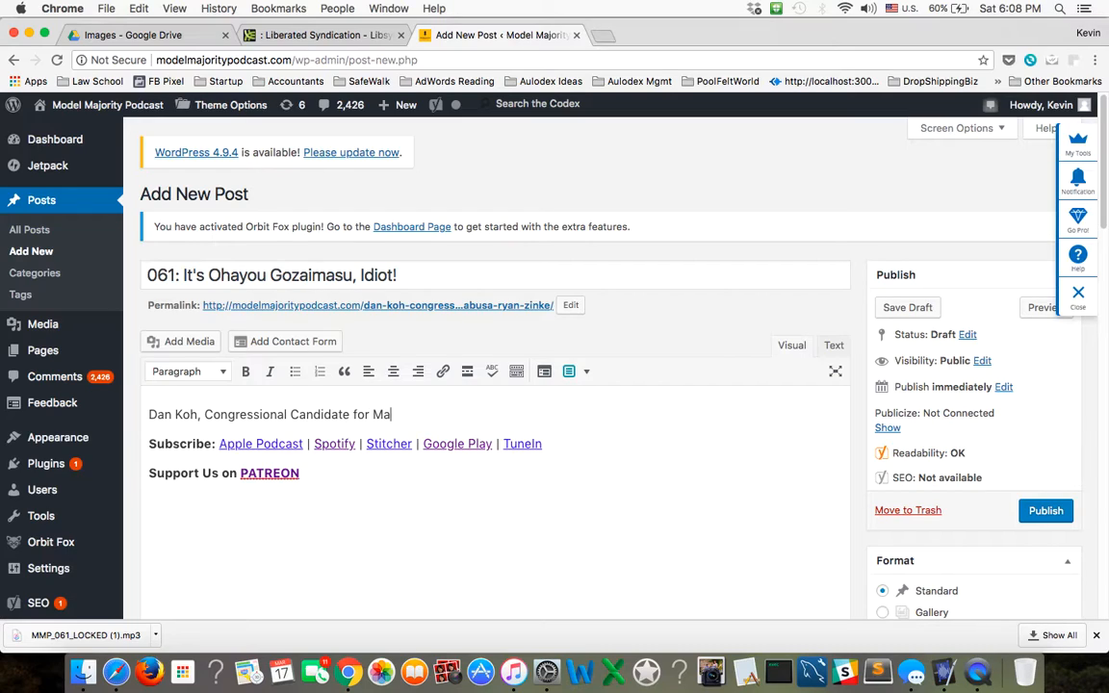
text(-03 joins the podcast )
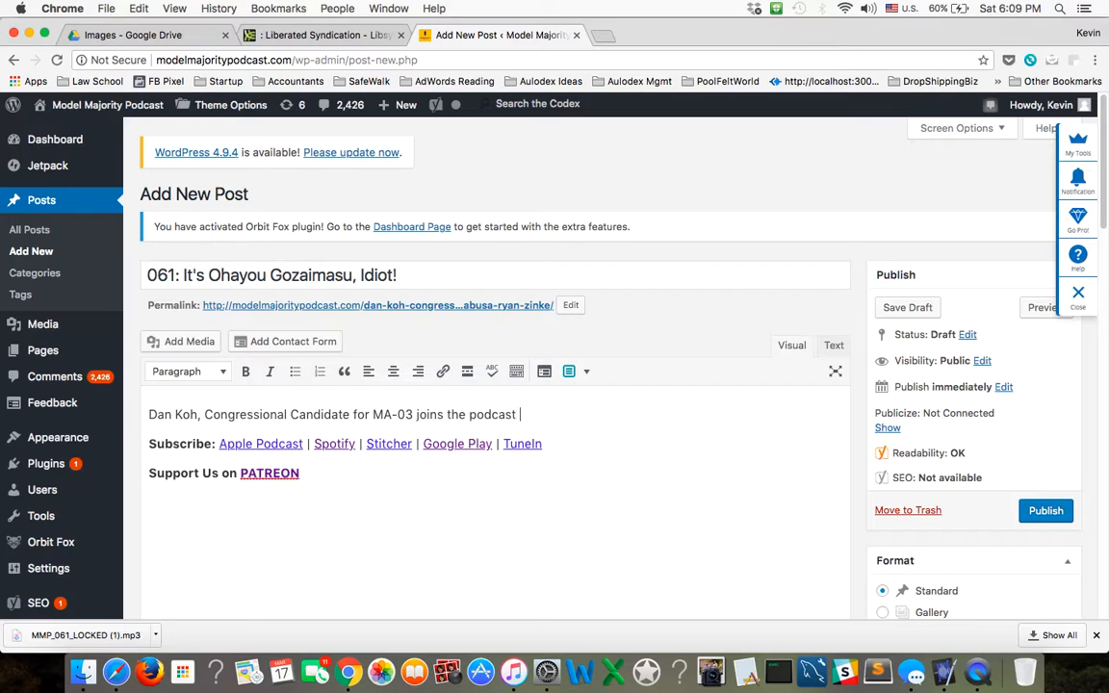
text(to talk about his story, )
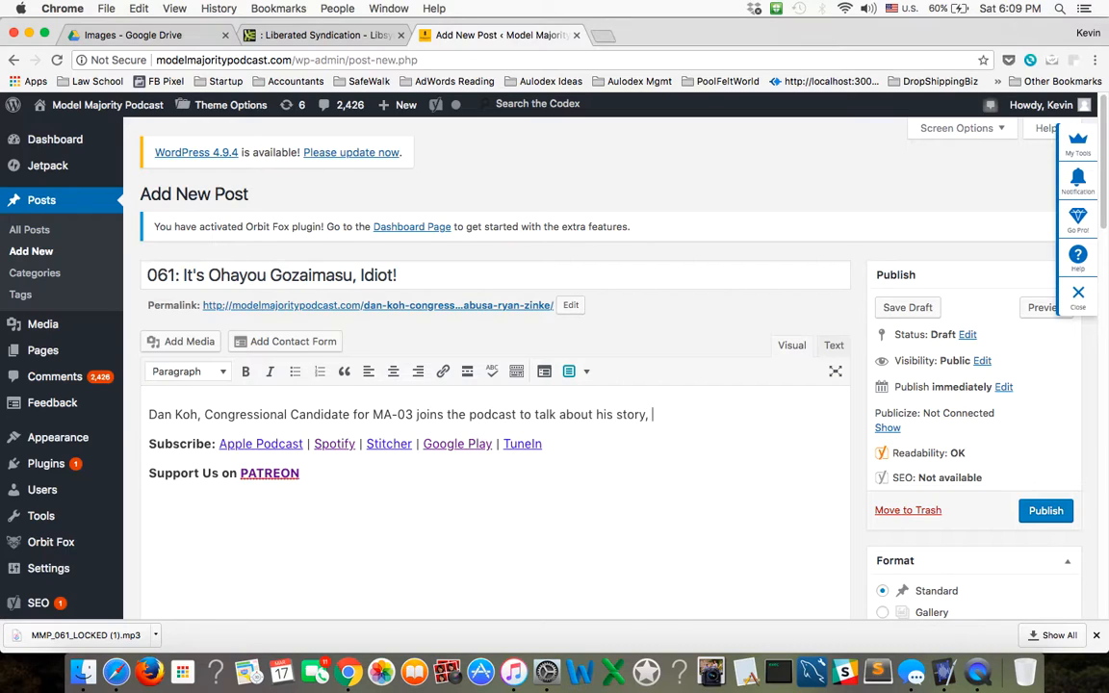
text(career,      . Tony and Kevin)
Leave a gap before the period, then add that the co-host "also returns from vacation to bring news and tidings from Hawaii".
key(BackSpace)
key(BackSpace)
key(BackSpace)
key(BackSpace)
key(BackSpace)
key(BackSpace)
key(BackSpace)
key(BackSpace)
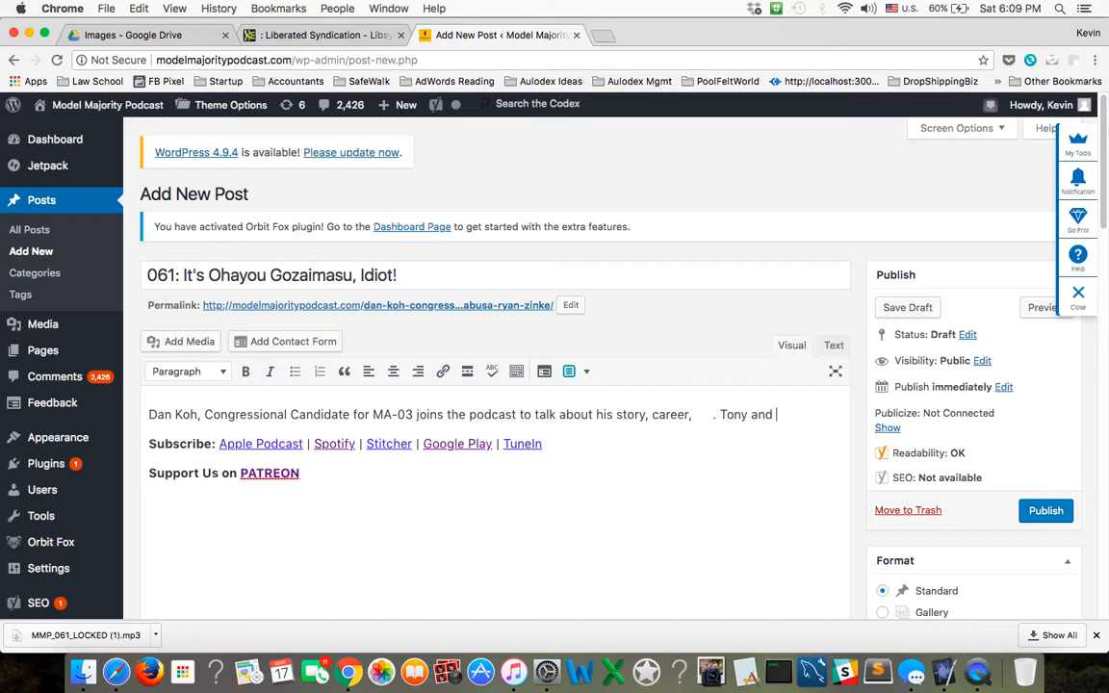
text(and)
key(BackSpace)
key(BackSpace)
text(lsoo)
text( returns from )
text(vacation )
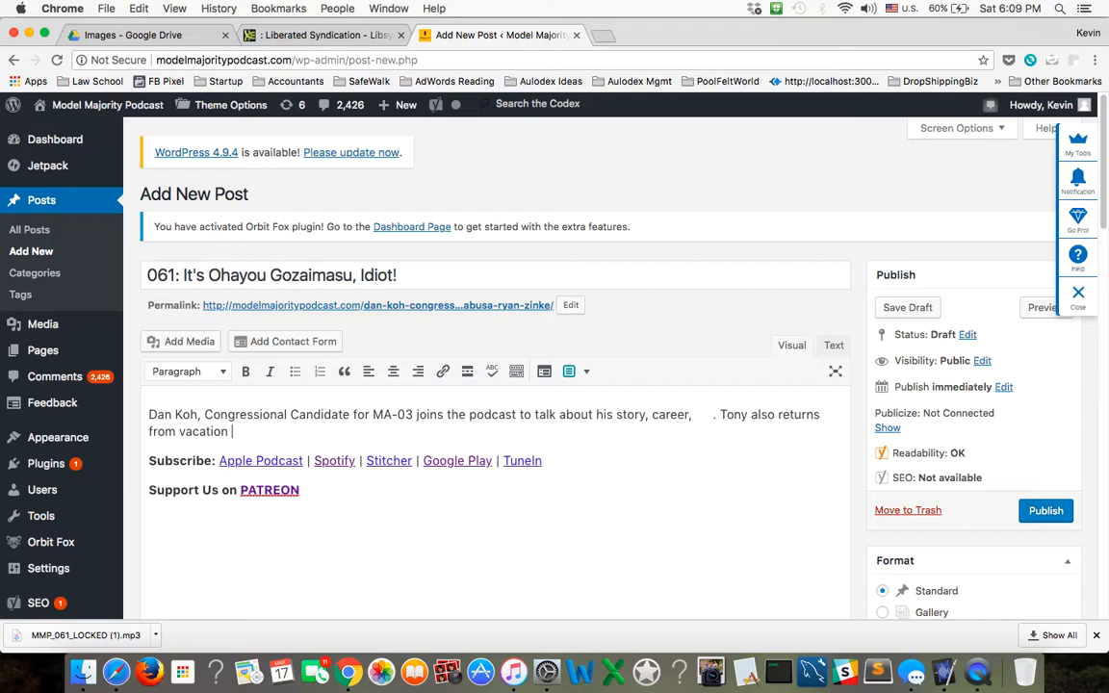
text(to bring news and tidings fr)
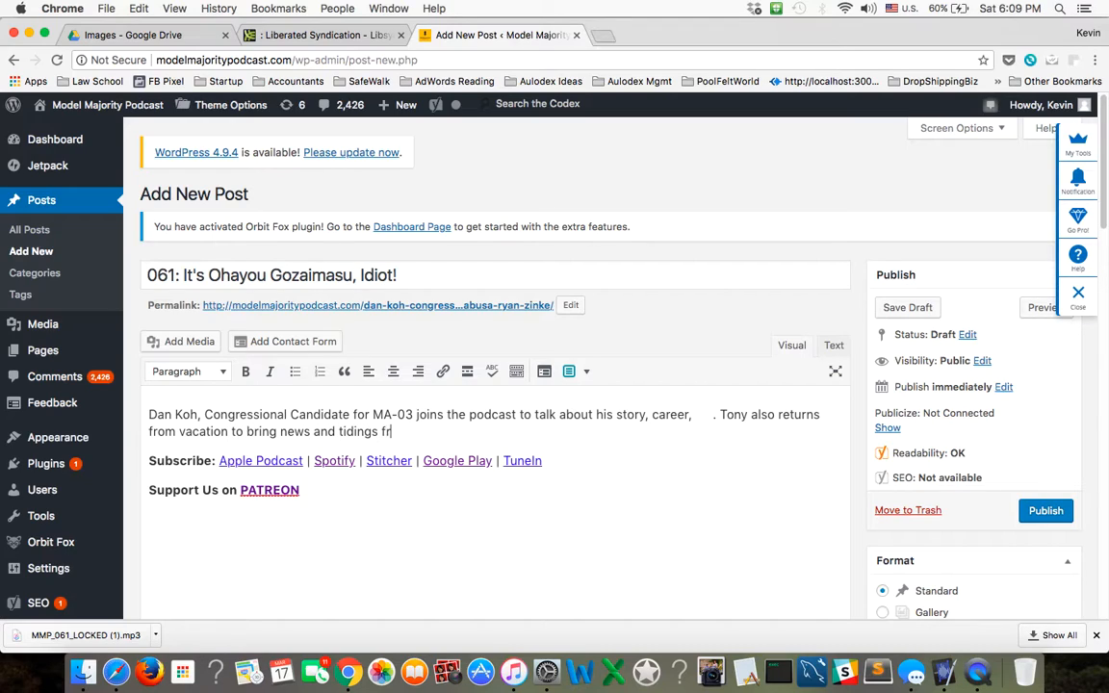
text(om Hawaii, and he and K)
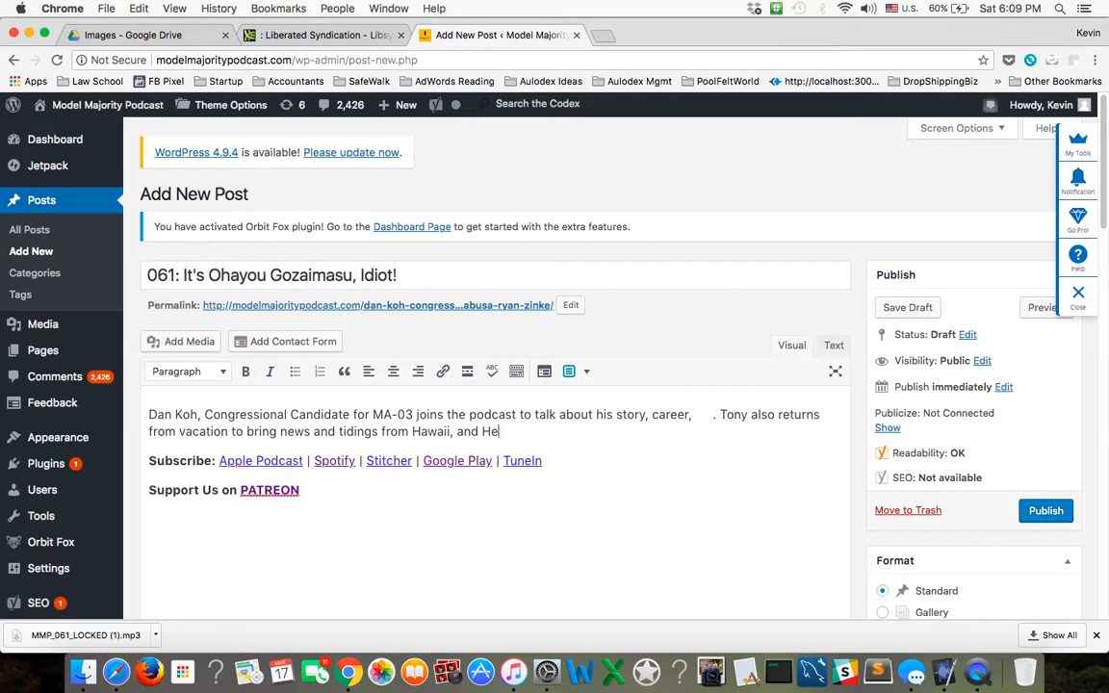
text(evin also discu)
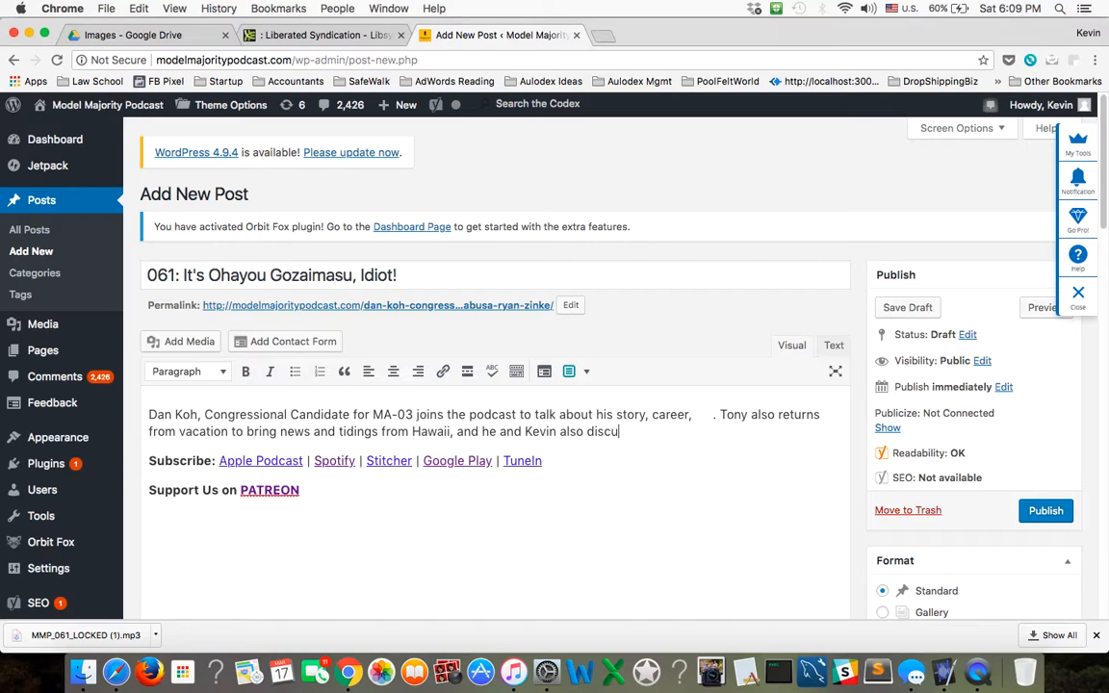
text(sses)
text(yan In)
text(Zinke's racis)
text(t t)
Extend the description's Hawaii sentence with ", and he and" the other co-host "also discuss Ryan Zinke's racist moment with Congresswoman".
key(BackSpace)
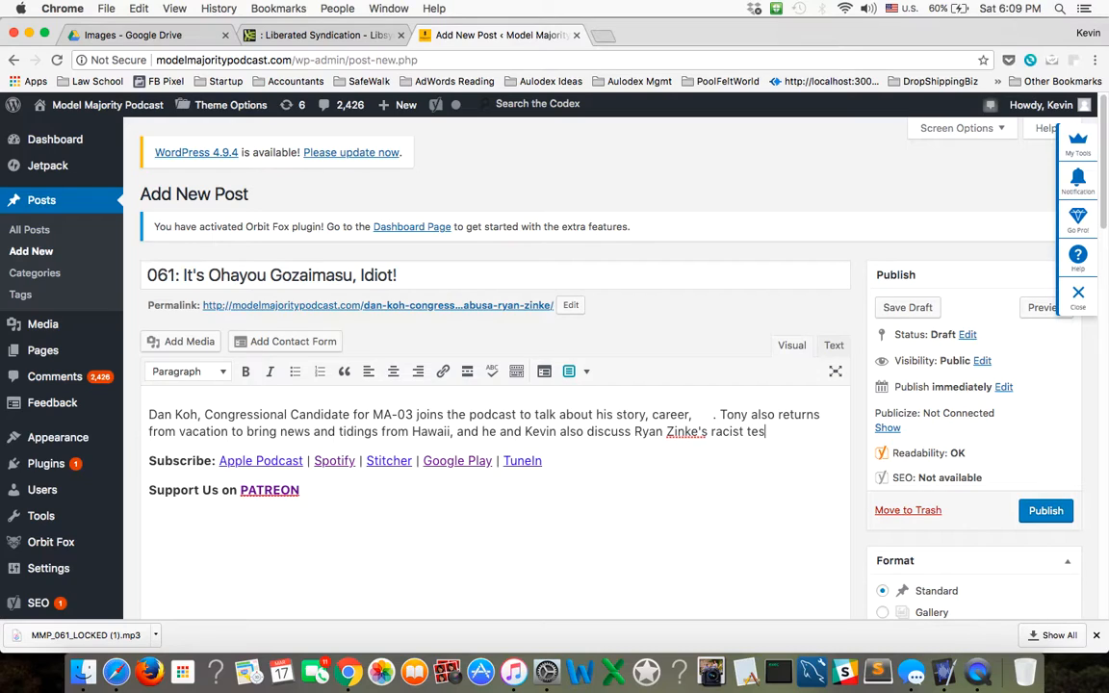
text(moment with Congr)
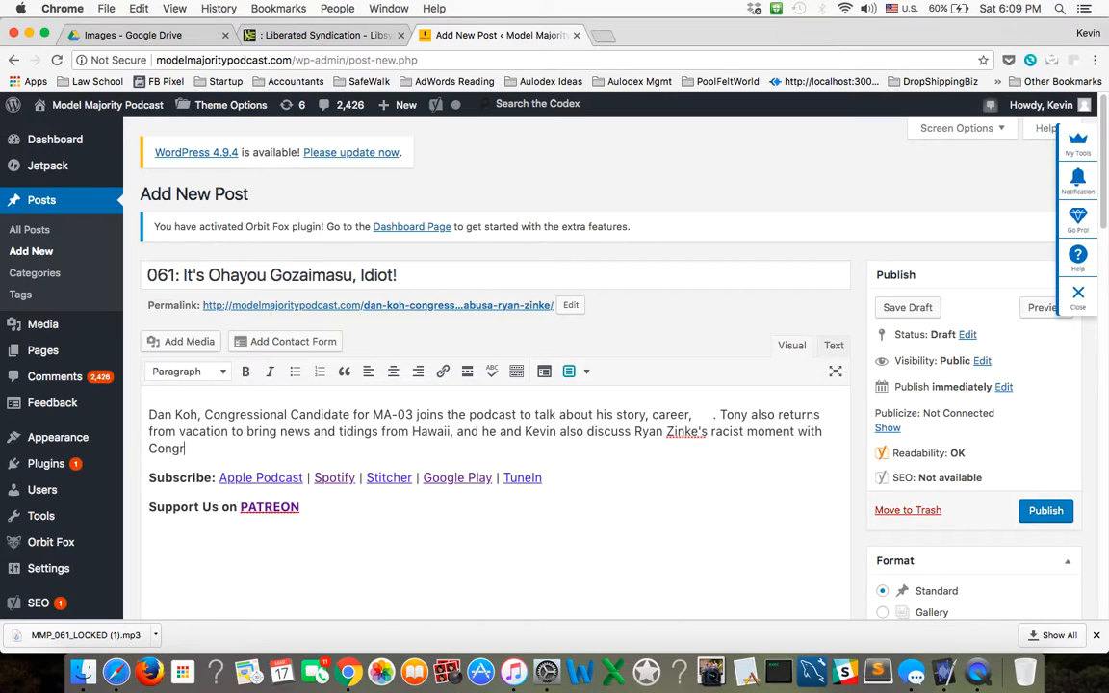
text(esswoman Colleen Hanaba)
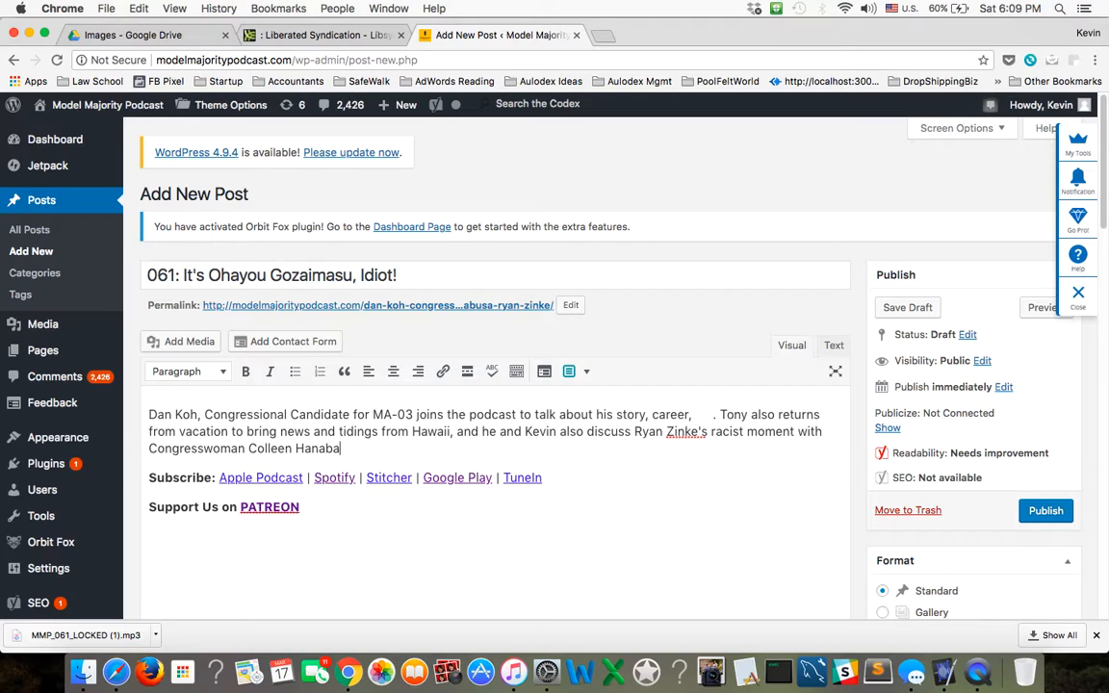
Add the congresswoman's name, "Colleen Hanabusa", to the description sentence, correcting the spelling.
text(ssa, and Kevins)
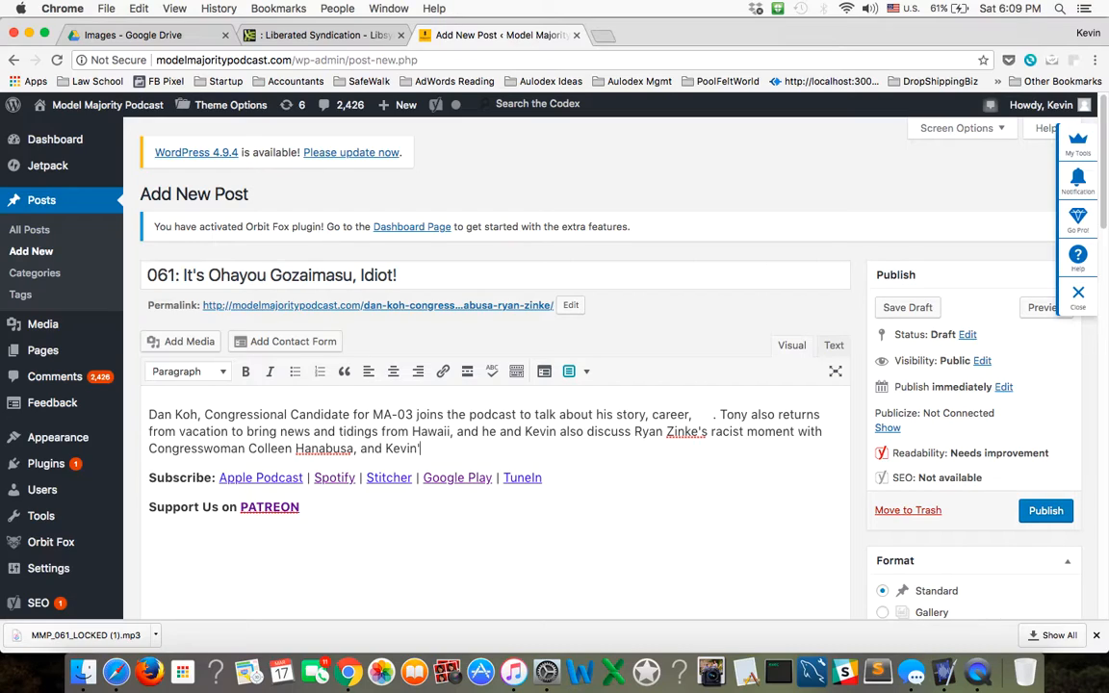
text( essay in AS)
Continue the sentence with ", and" the other co-host's "essay in AsAmNews about family,".
key(BackSpace)
text(sAM)
key(BackSpace)
key(BackSpace)
text(mNews about famiy)
key(BackSpace)
text(ly, te)
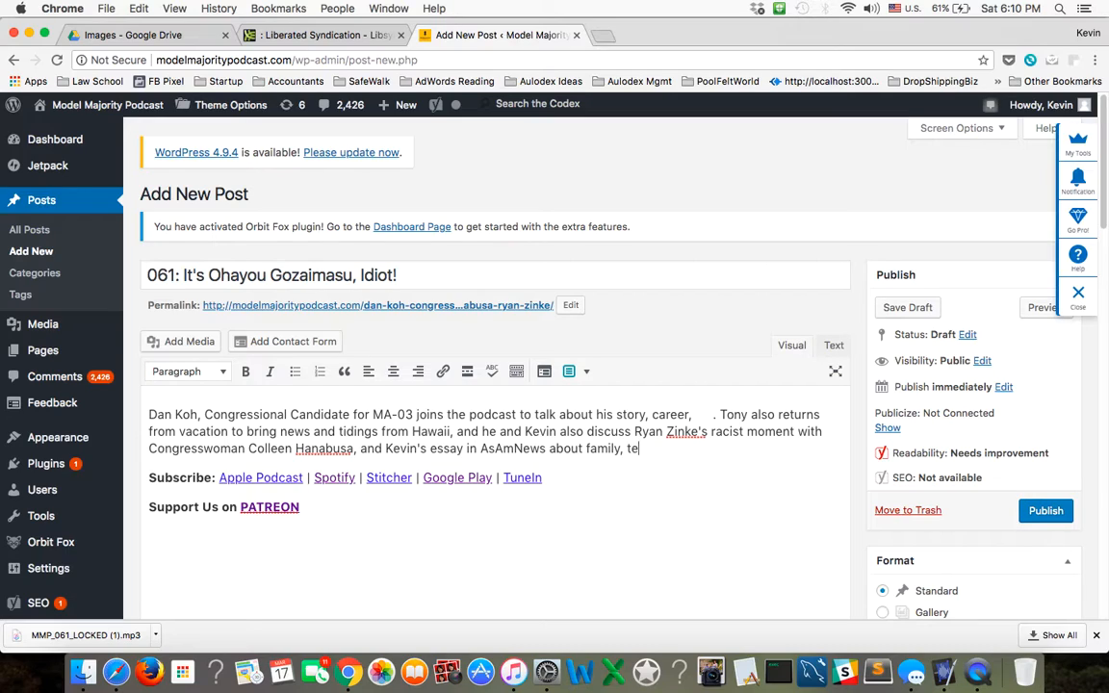
Finish the essay's list of topics with "cross-border tech trends, and AAPI identity.".
key(BackSpace)
key(BackSpace)
text(cross-border tech trends, and )
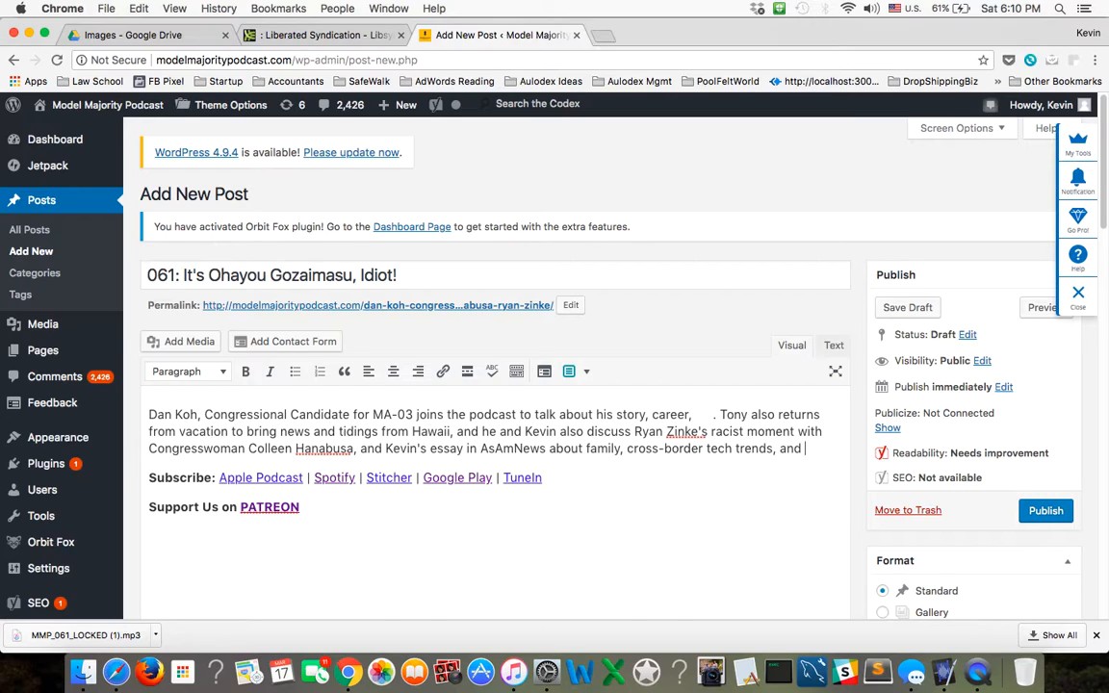
text(AAPI identity.)
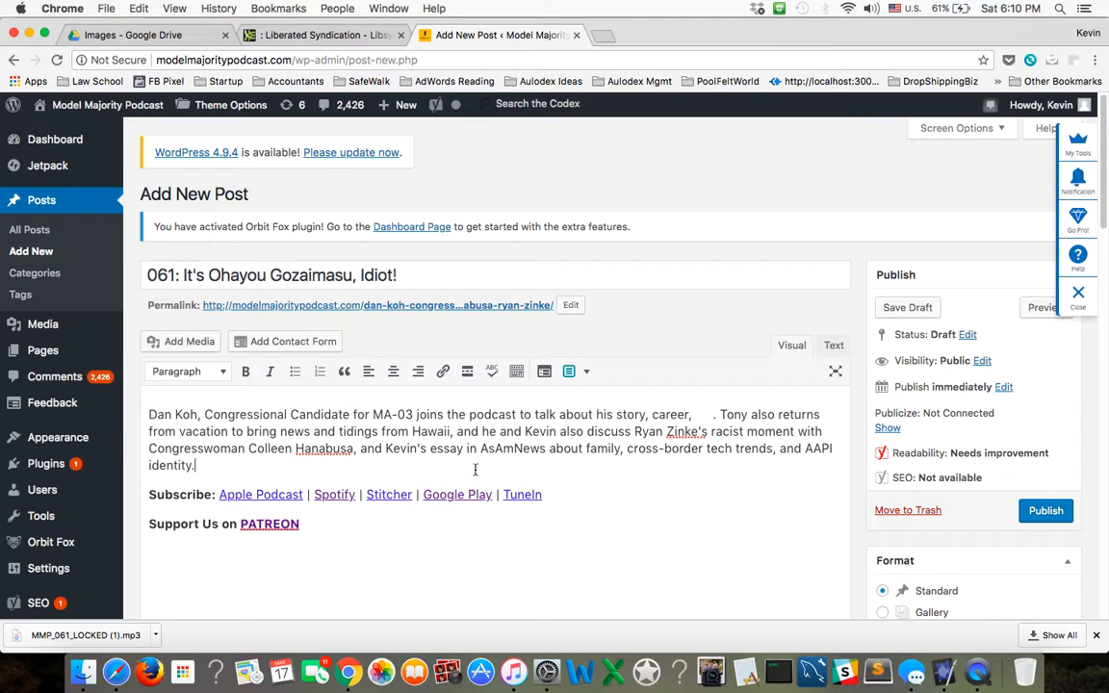
Fill the gap after "career," in the first sentence with "and why he's running for Congress" and close up the spacing before the period.
click(697, 414)
text(y h')
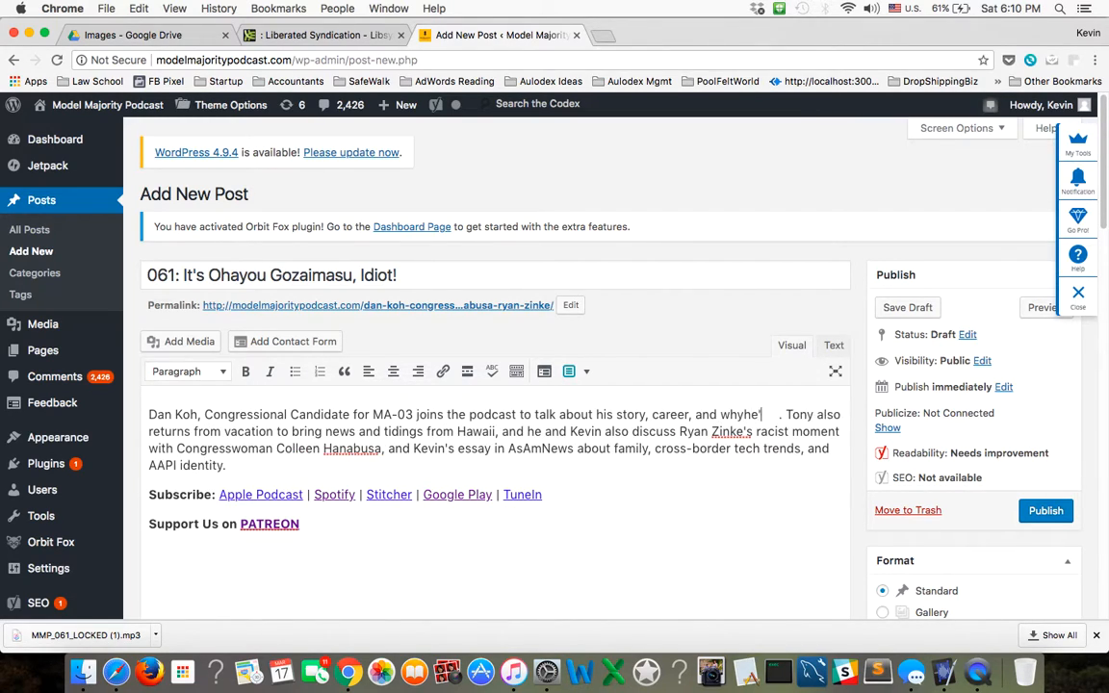
text(e's run)
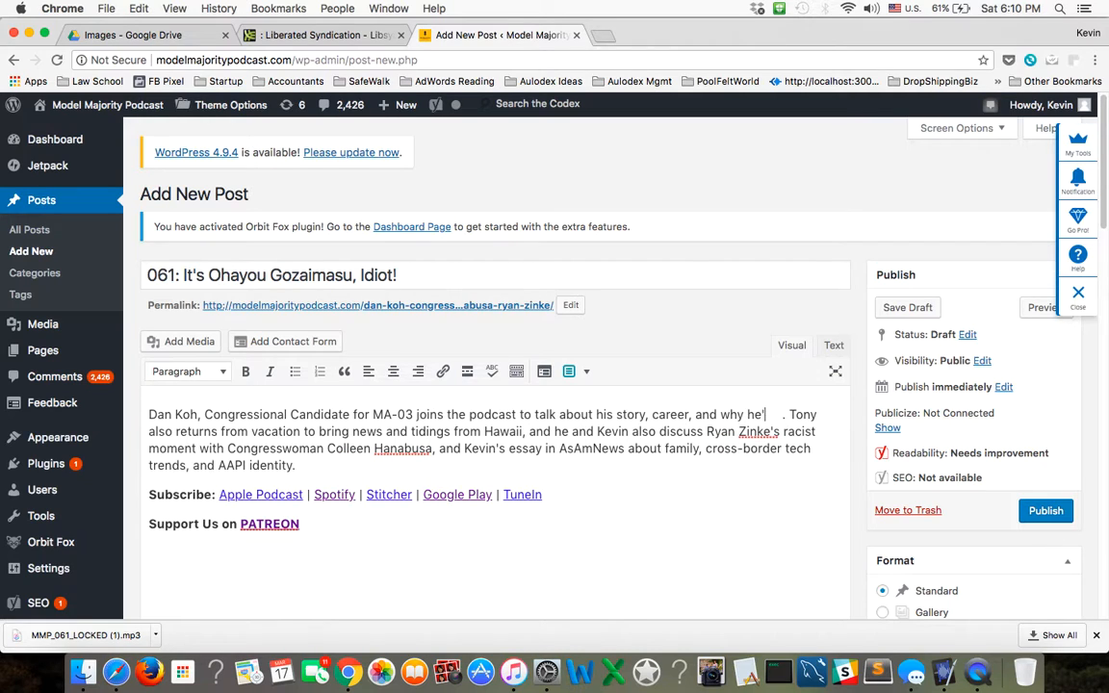
text(ing for Congres)
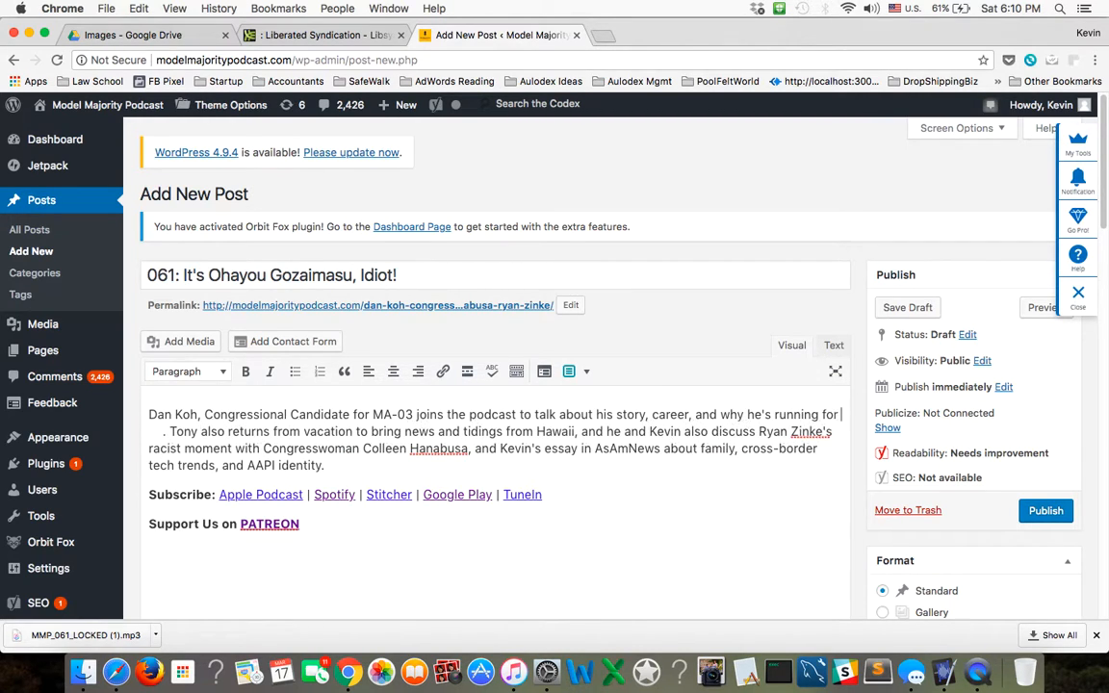
text(s)
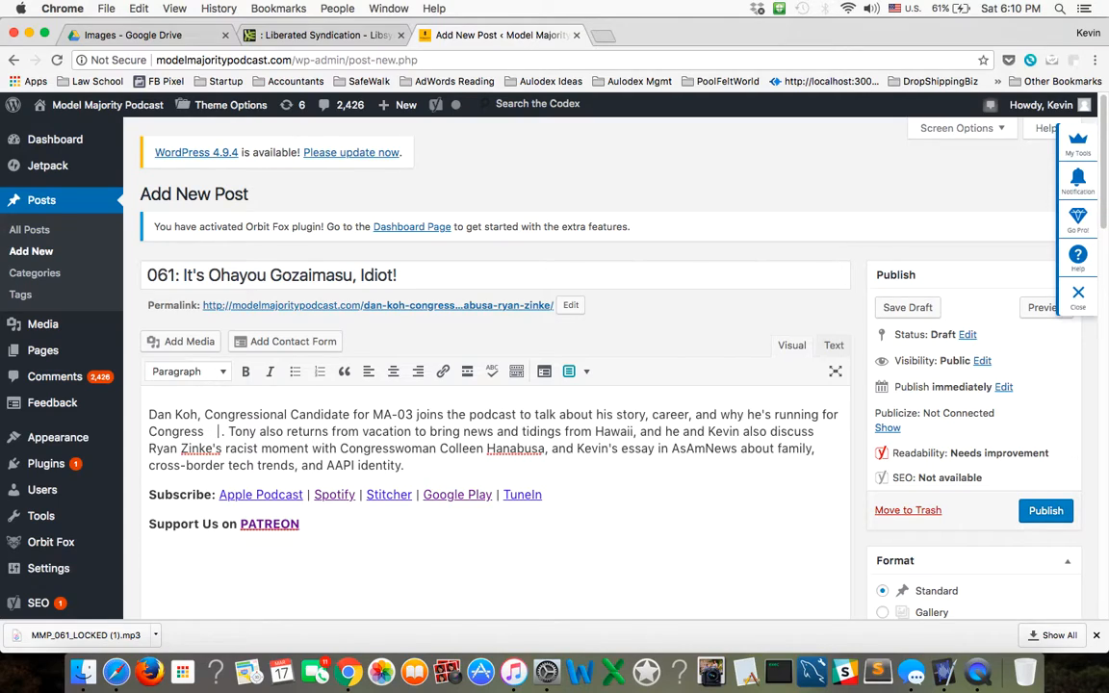
text(.)
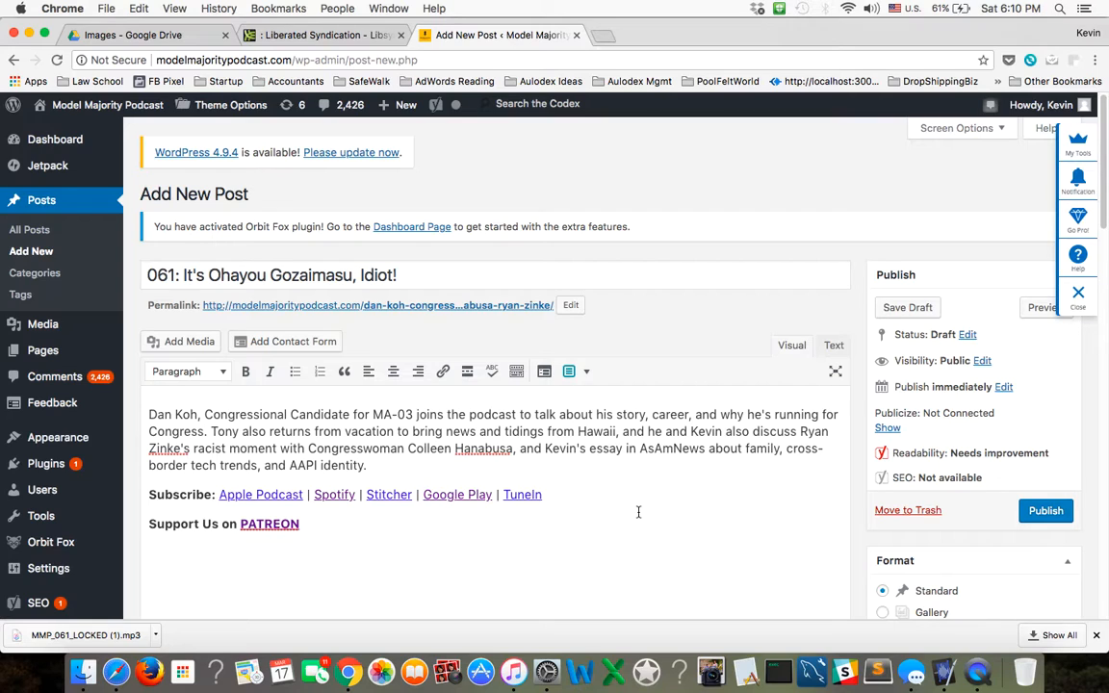
Assign the post to the Podcast category.
scroll(638, 513, down, 5)
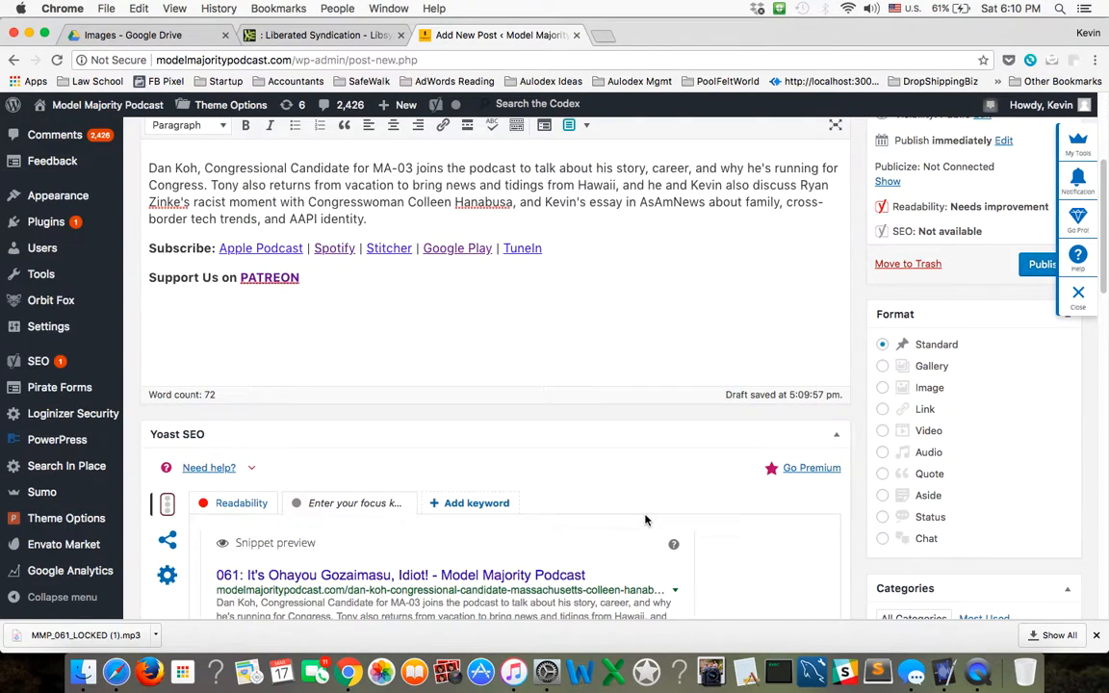
scroll(645, 520, down, 5)
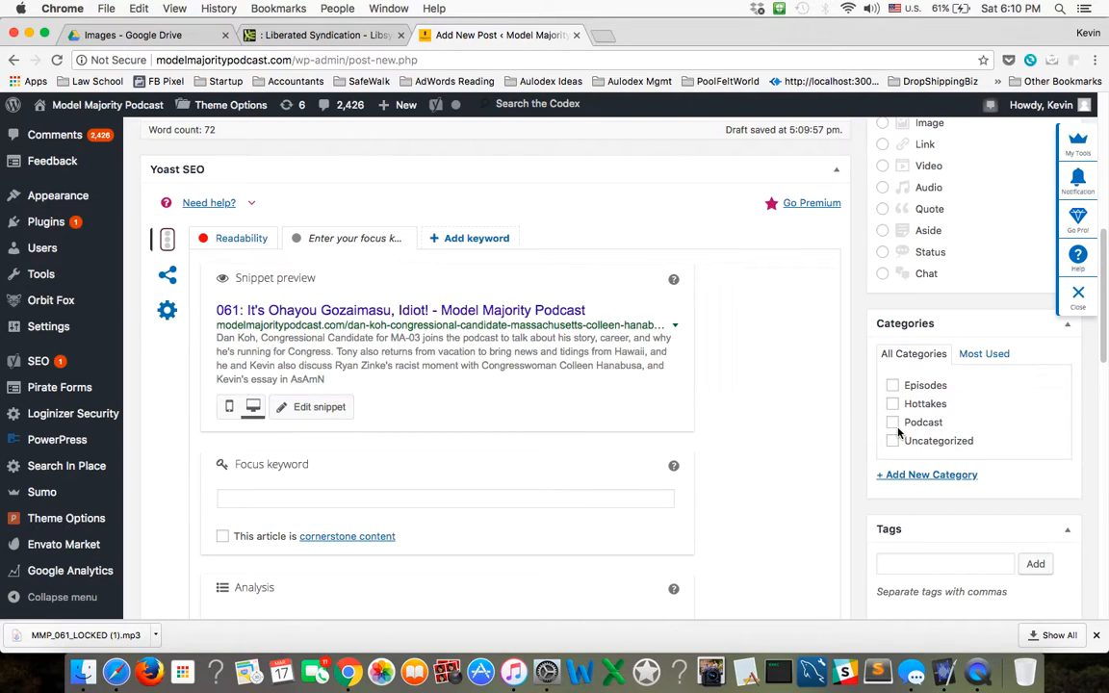
click(892, 423)
Add the tags "dan koh", "colleen hanabusa" and "ryan zinke" to the post.
scroll(840, 469, down, 3)
click(901, 462)
text(dan koh, )
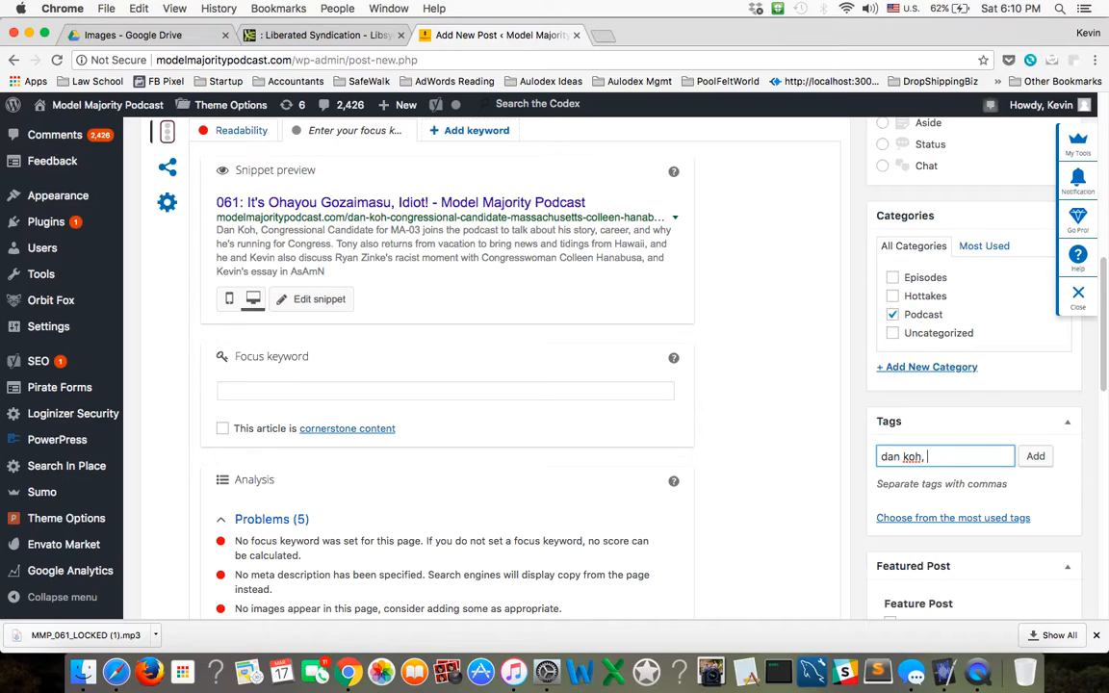
text(colleen hab)
text(a)
key(BackSpace)
key(BackSpace)
text(nabusa, ryan zinke,)
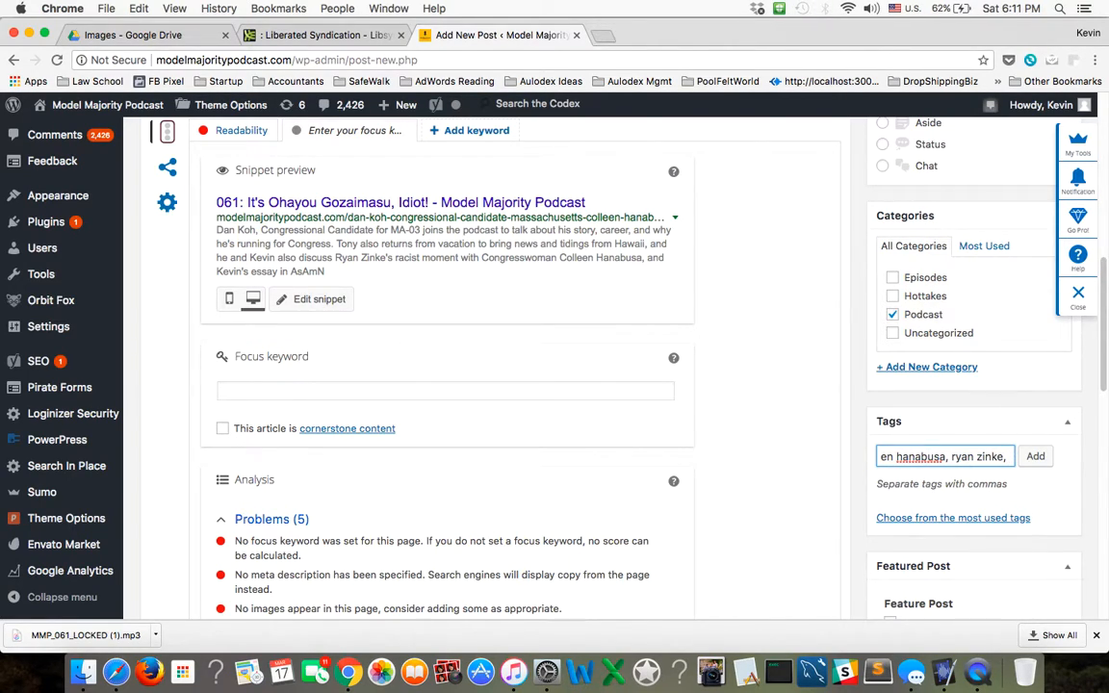
key(Return)
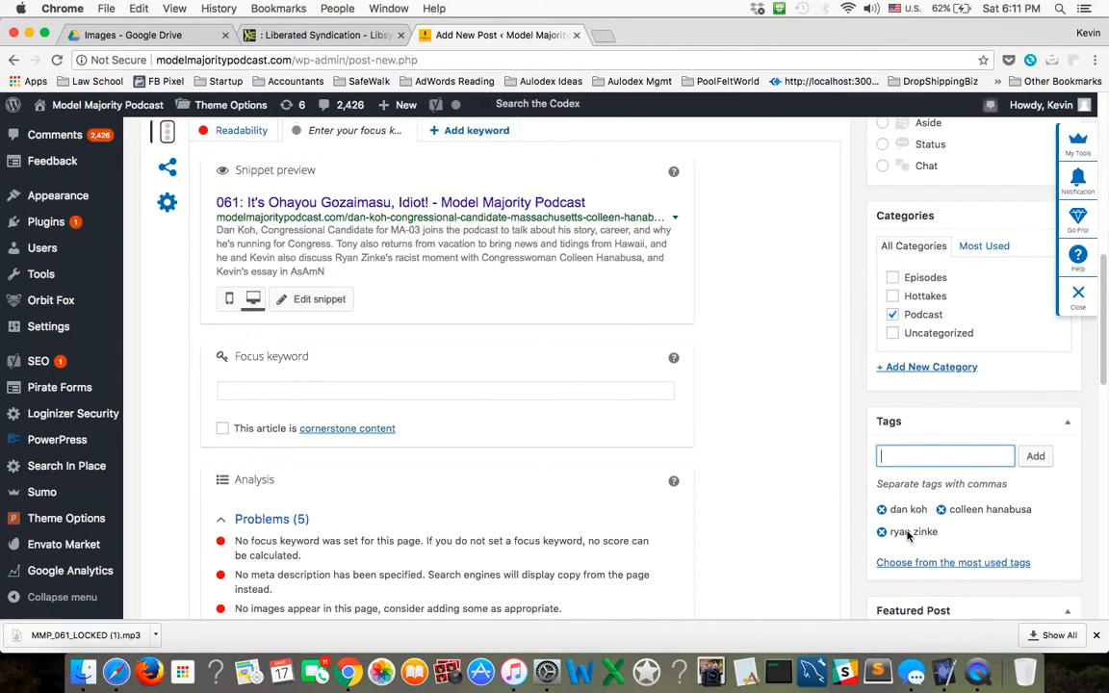
Locate the post's Featured Image section, and open the Model Majority Podcast homepage in a new tab to review how episode images are displayed.
scroll(905, 529, down, 1)
scroll(905, 535, down, 6)
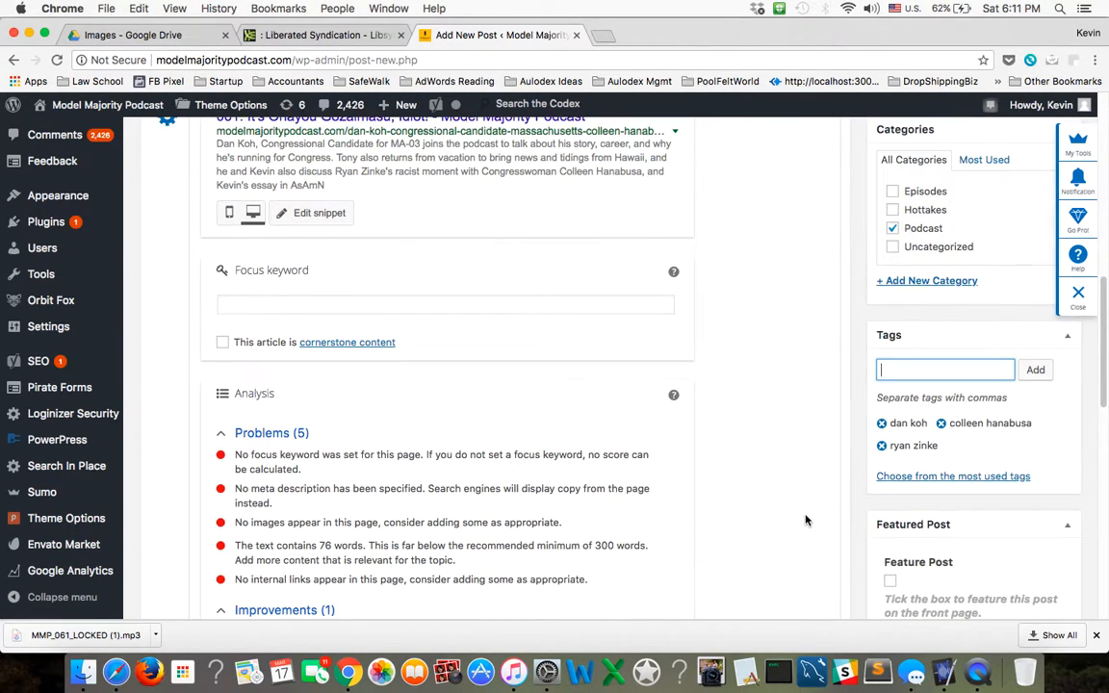
scroll(805, 521, down, 15)
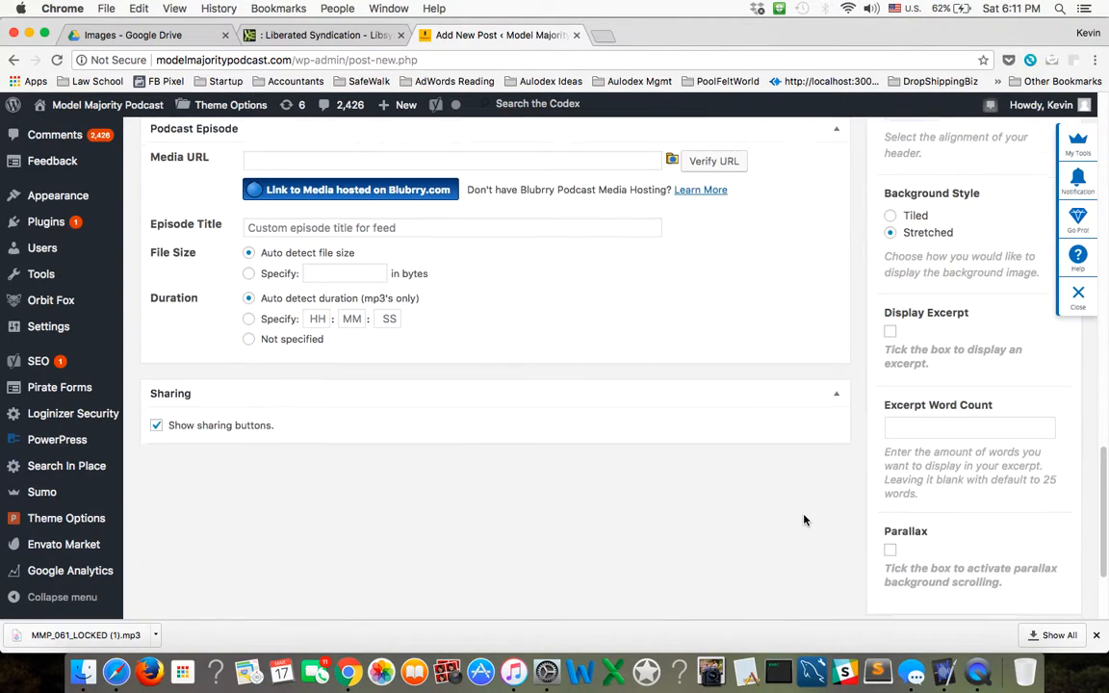
scroll(805, 520, down, 4)
scroll(805, 521, down, 1)
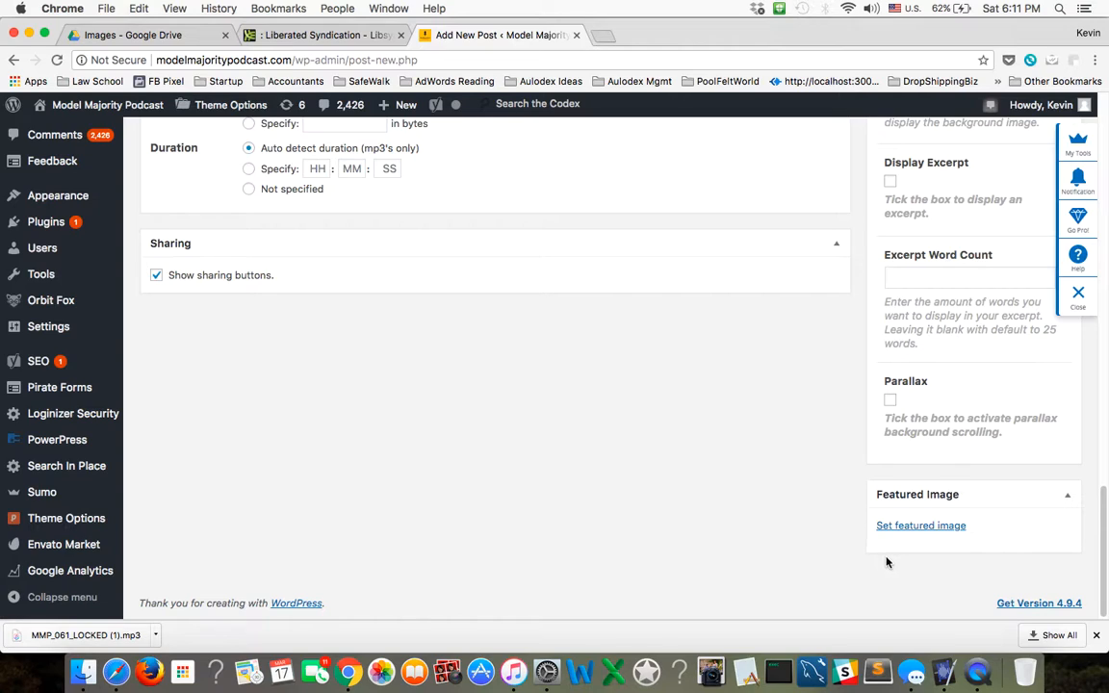
click(602, 36)
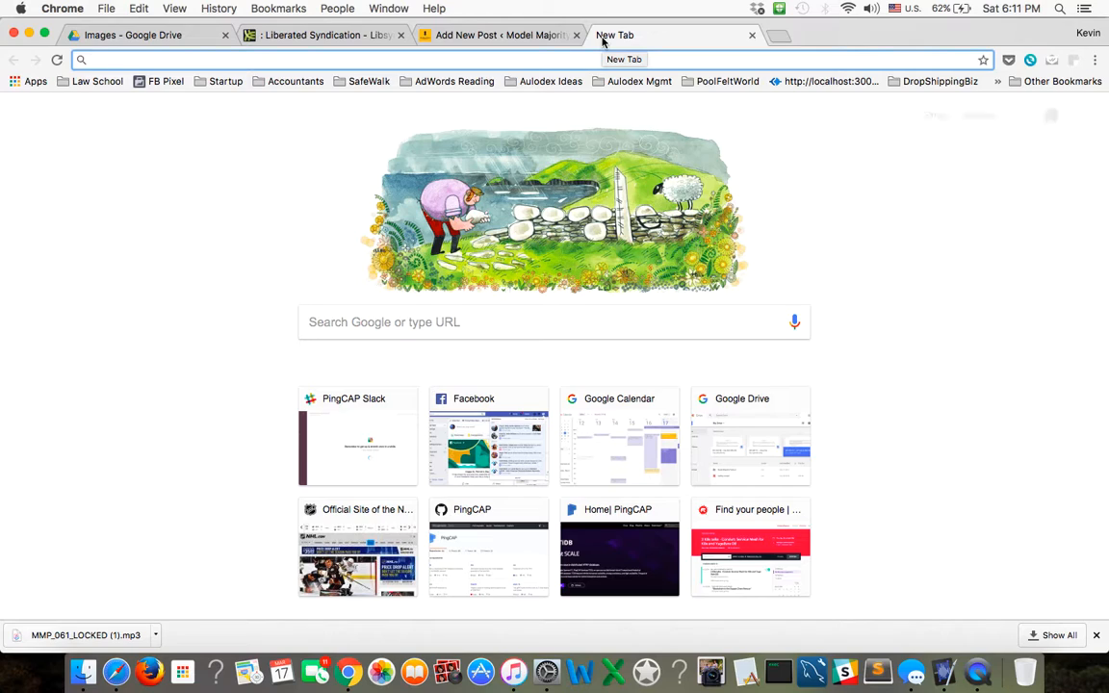
text(mode)
key(Return)
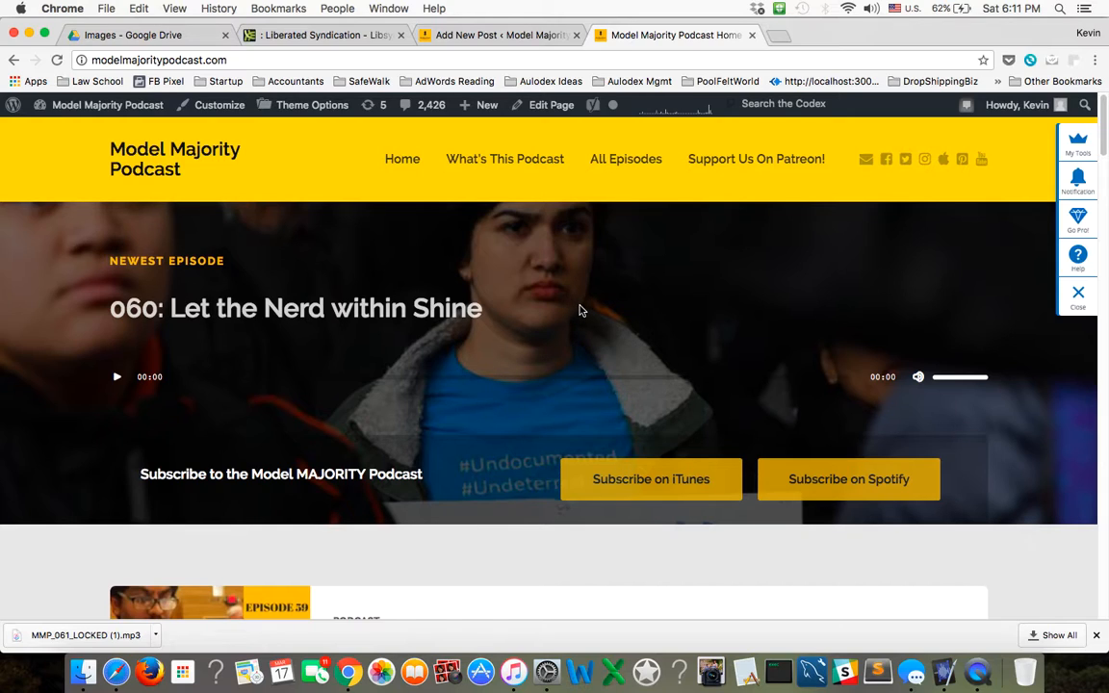
scroll(581, 310, down, 2)
scroll(577, 308, up, 2)
scroll(667, 297, down, 5)
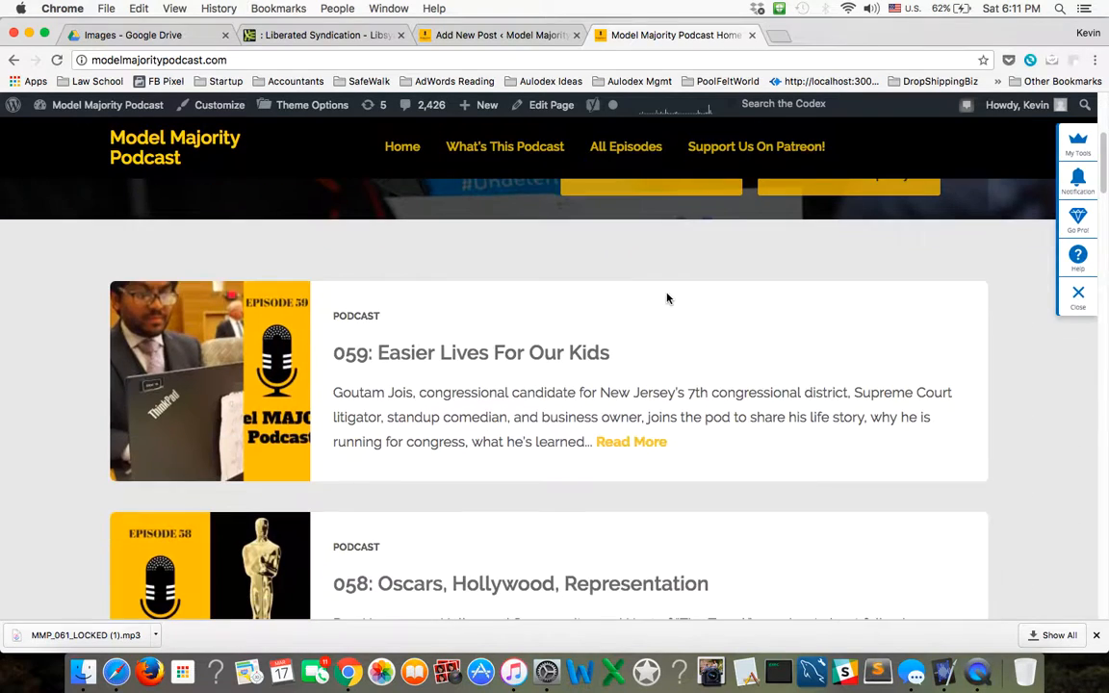
scroll(638, 334, up, 5)
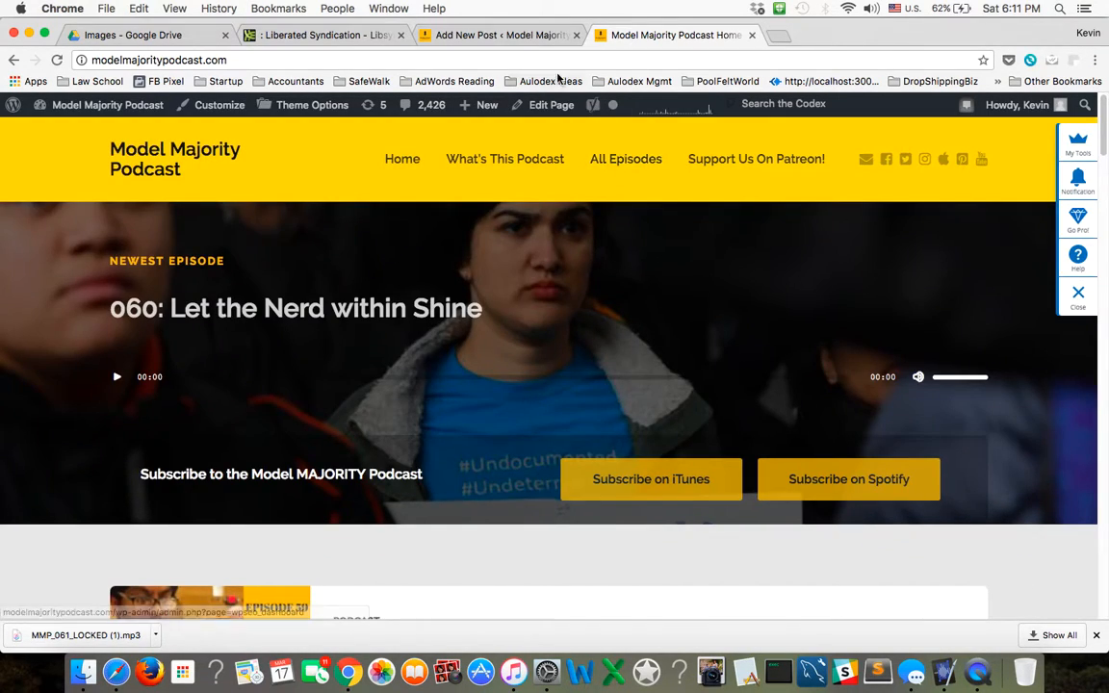
Return to the post draft, upload 61.jpg from the Desktop and set it as the featured image.
click(525, 34)
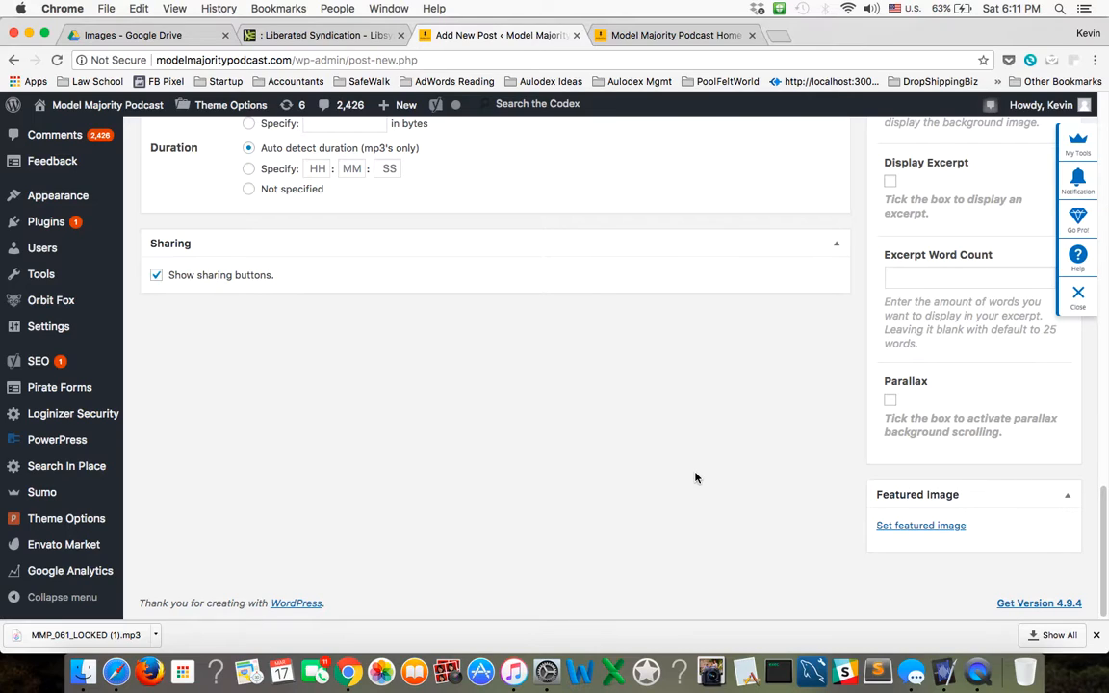
click(922, 528)
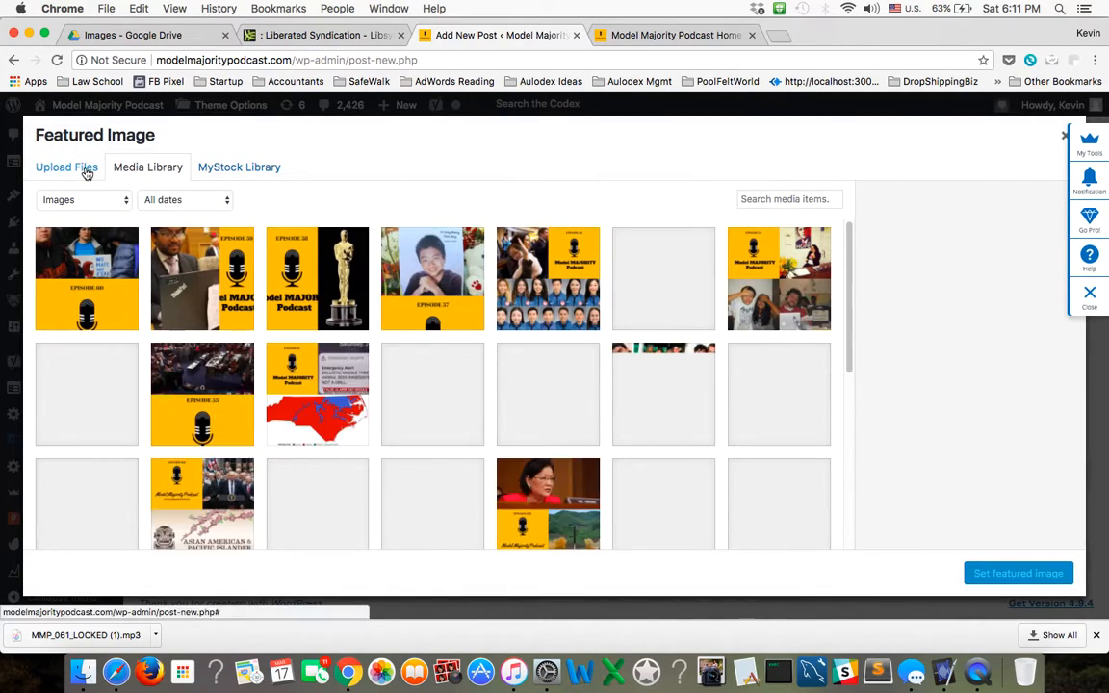
click(85, 169)
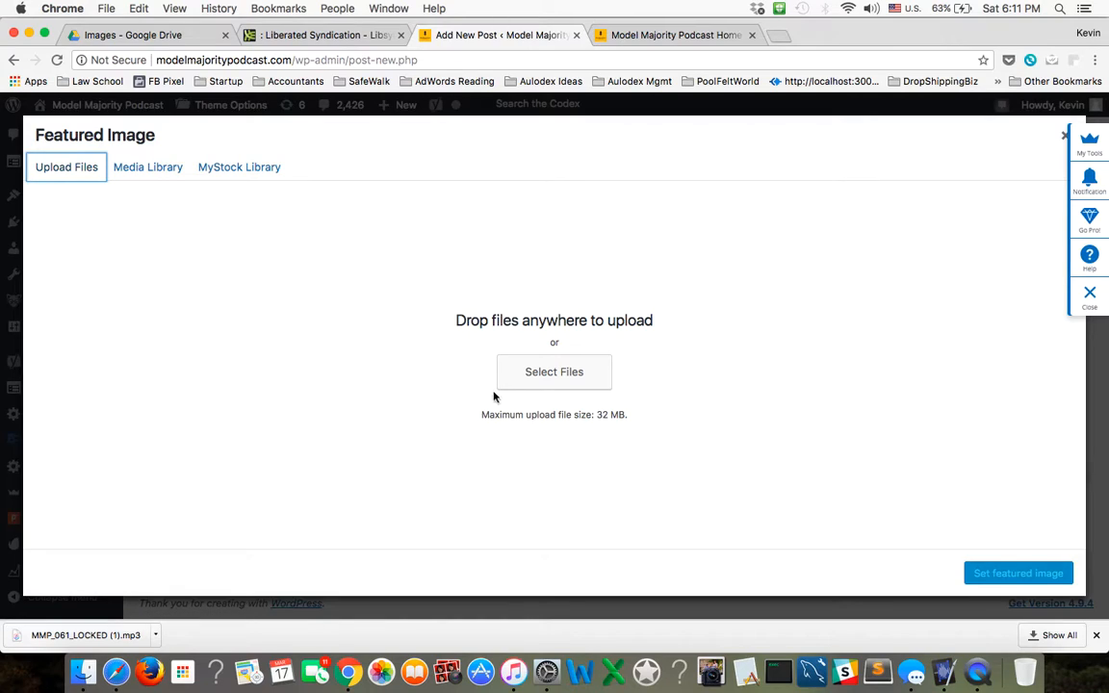
click(535, 386)
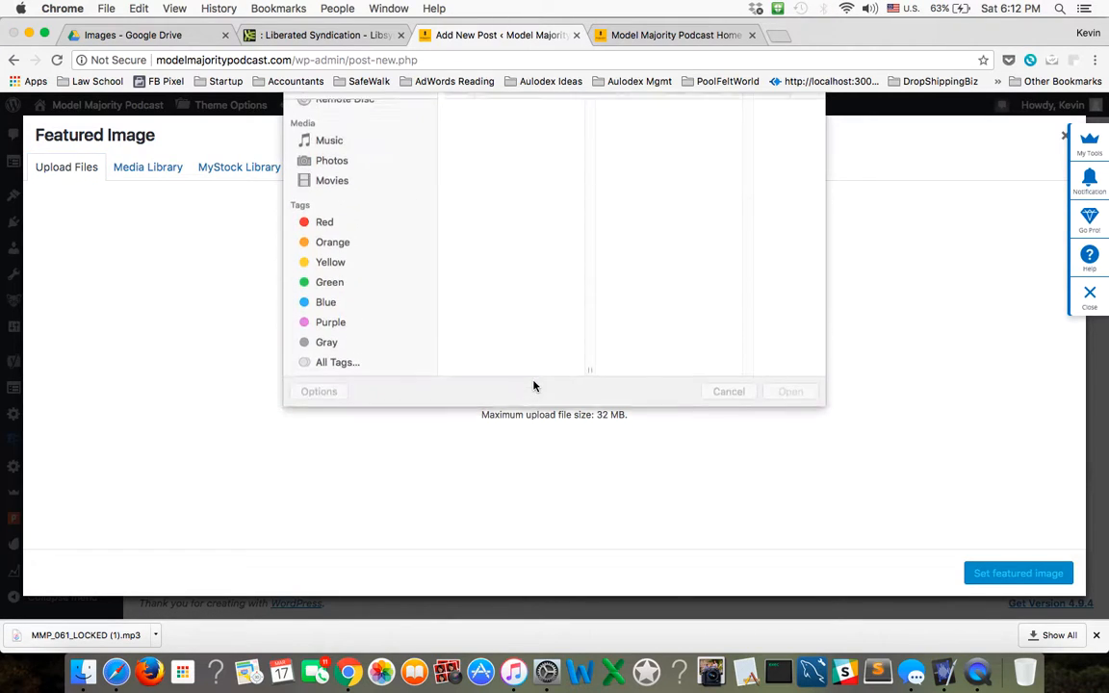
scroll(497, 239, up, 1)
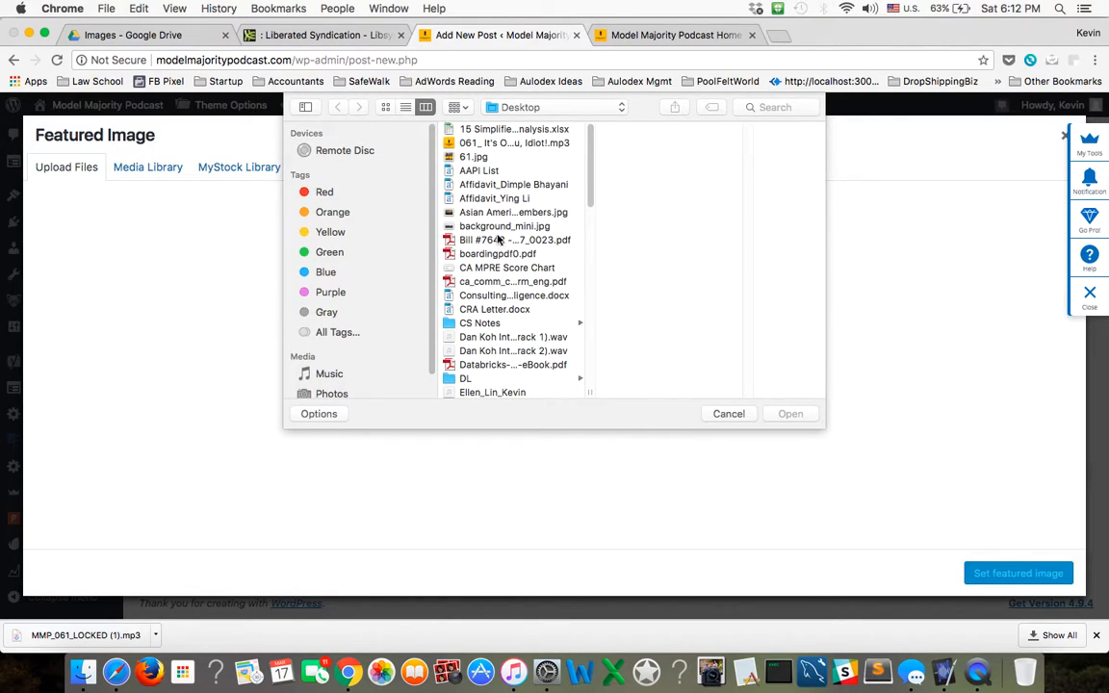
click(470, 158)
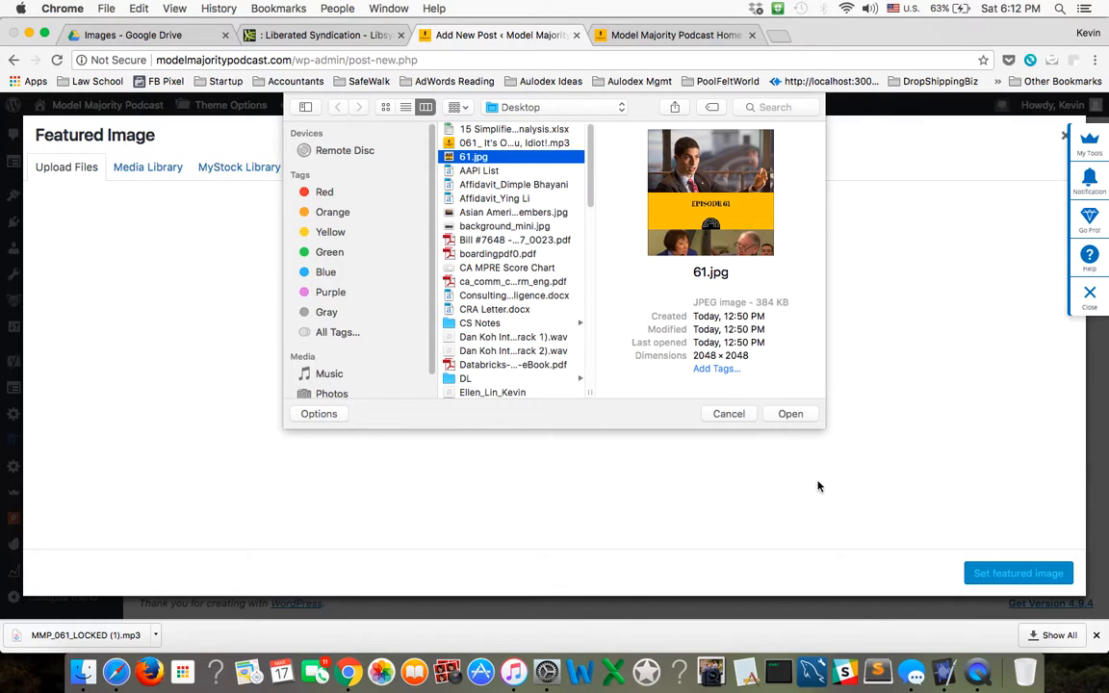
click(791, 414)
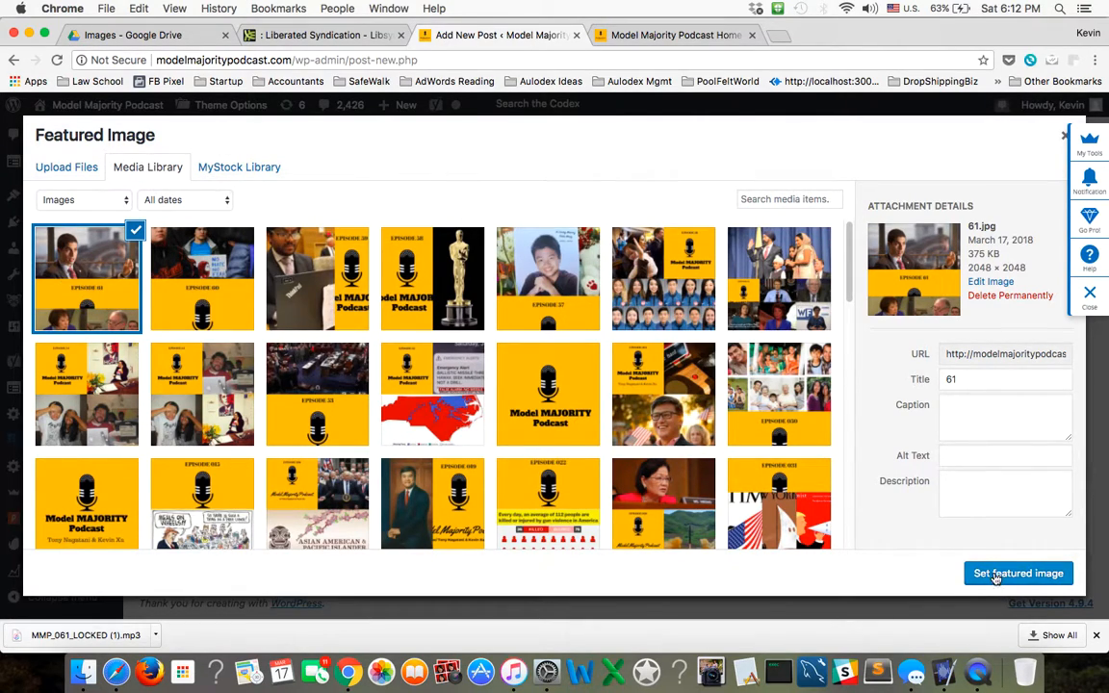
click(996, 574)
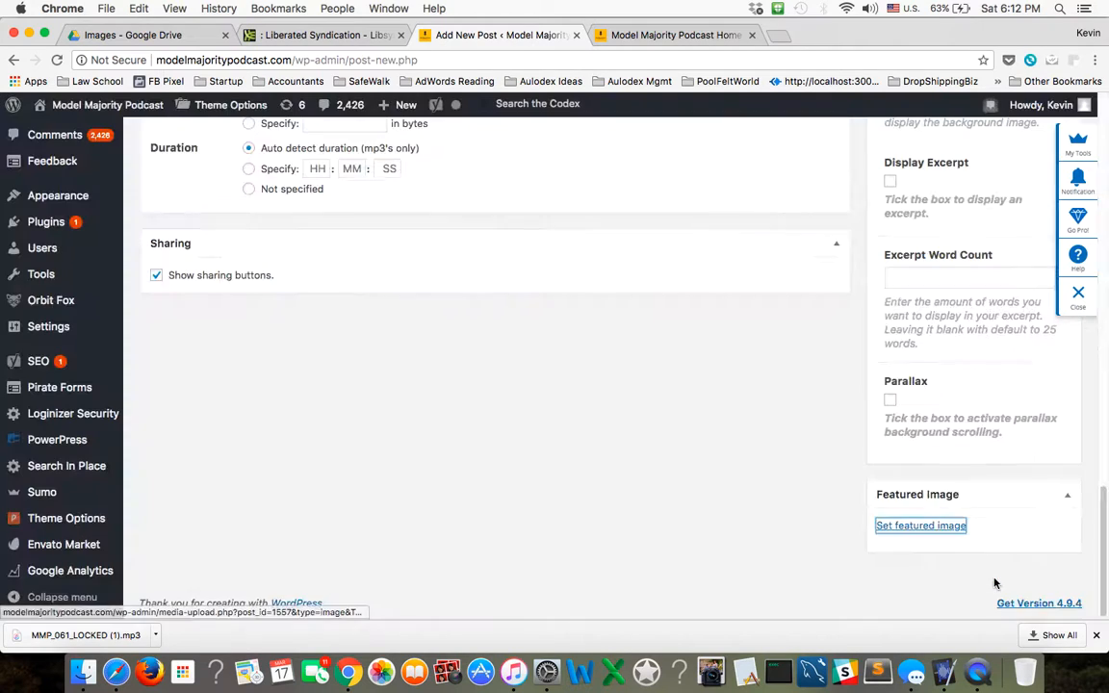
scroll(916, 557, down, 3)
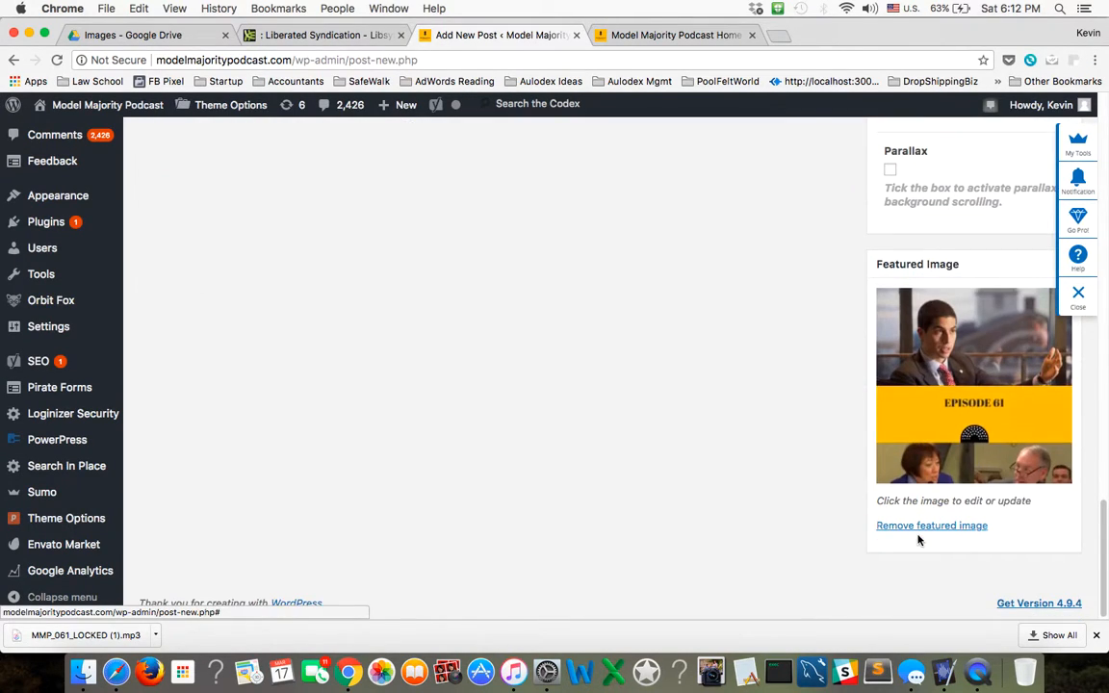
Switch to the Libsyn dashboard and start a new episode.
scroll(917, 541, up, 10)
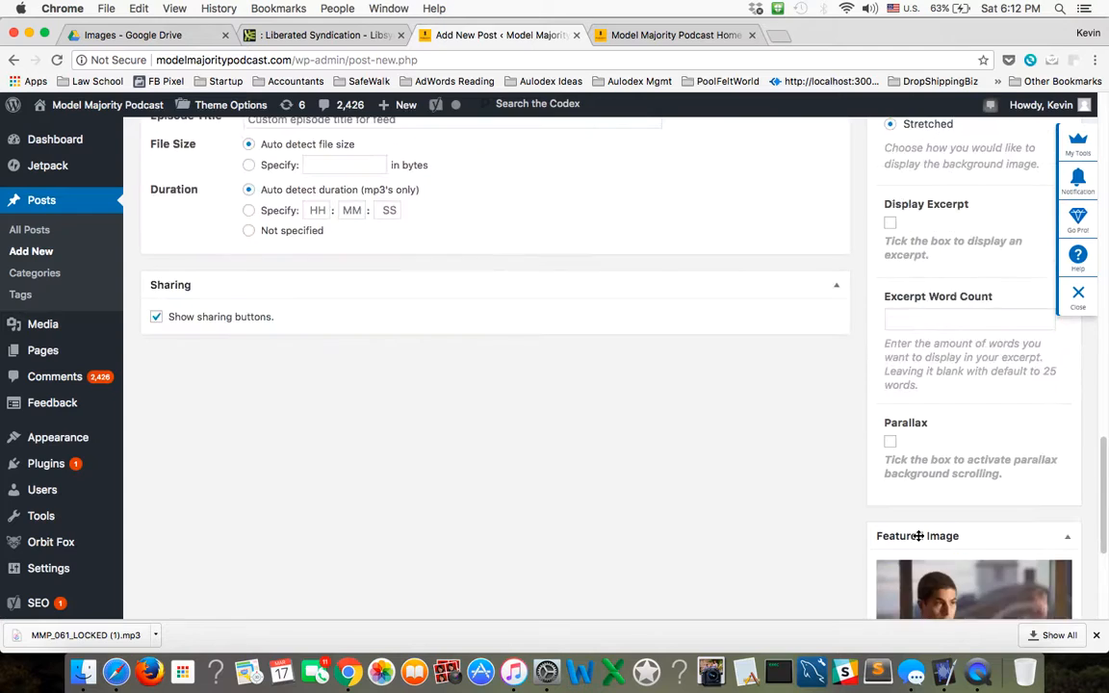
scroll(916, 537, up, 5)
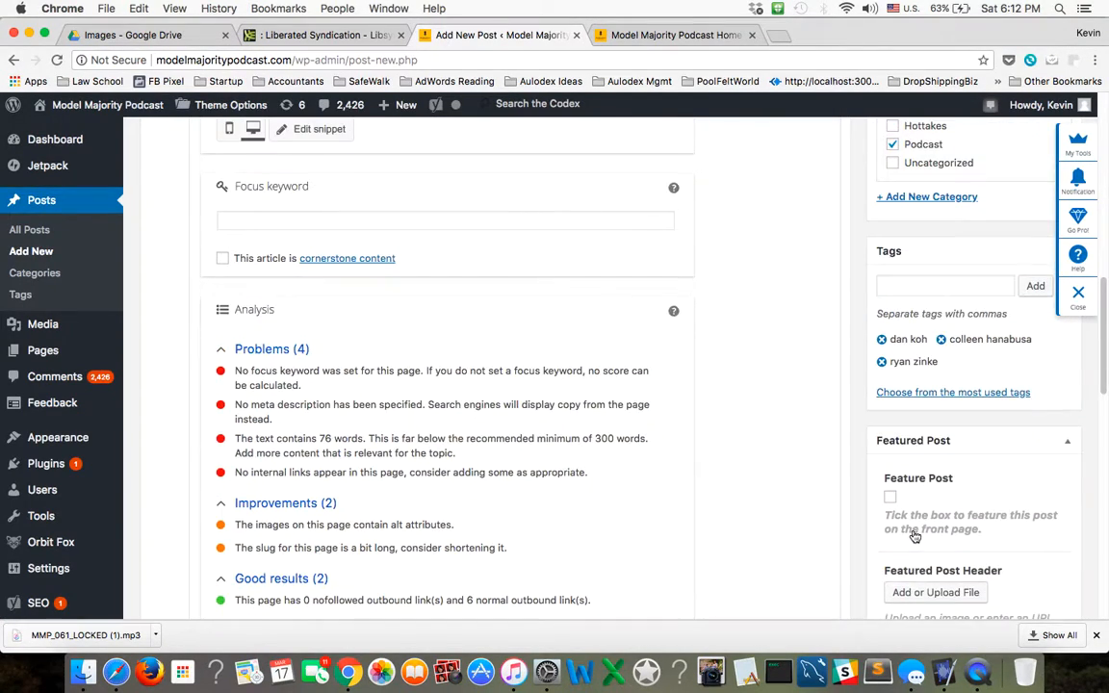
scroll(809, 524, up, 5)
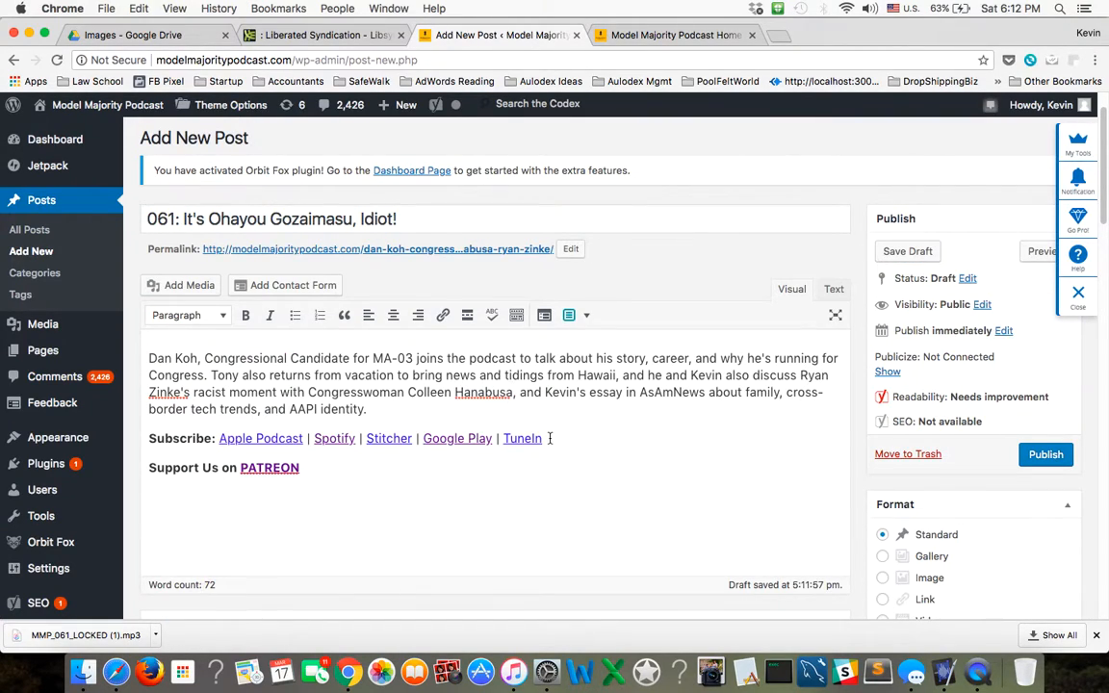
click(294, 36)
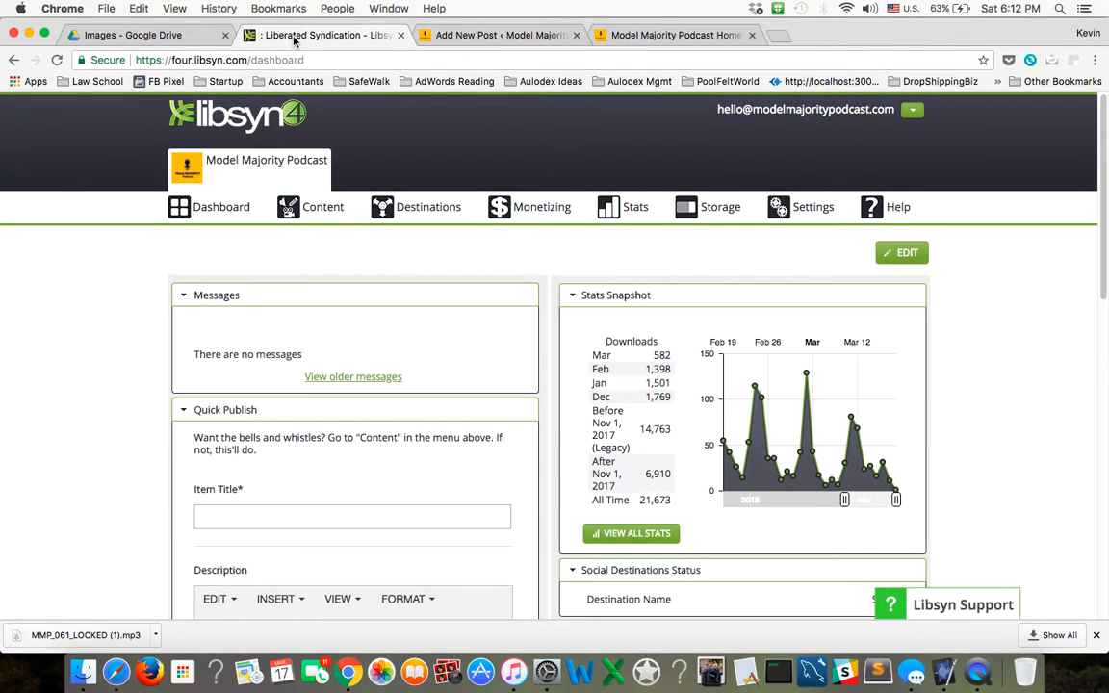
mouse_move(333, 220)
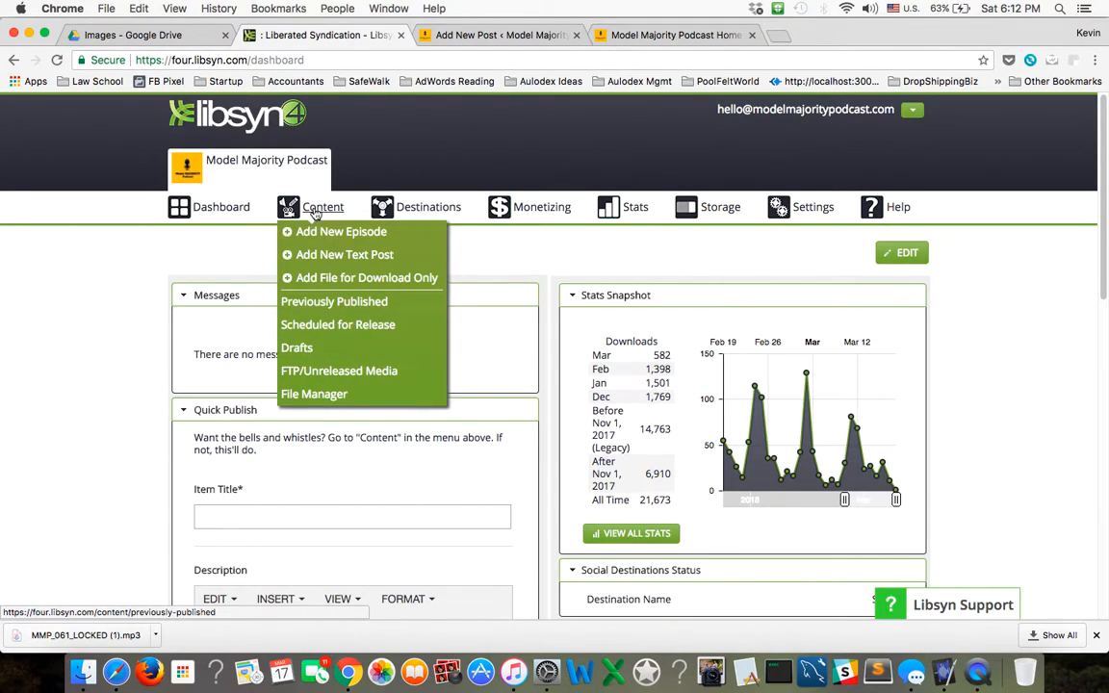
click(319, 234)
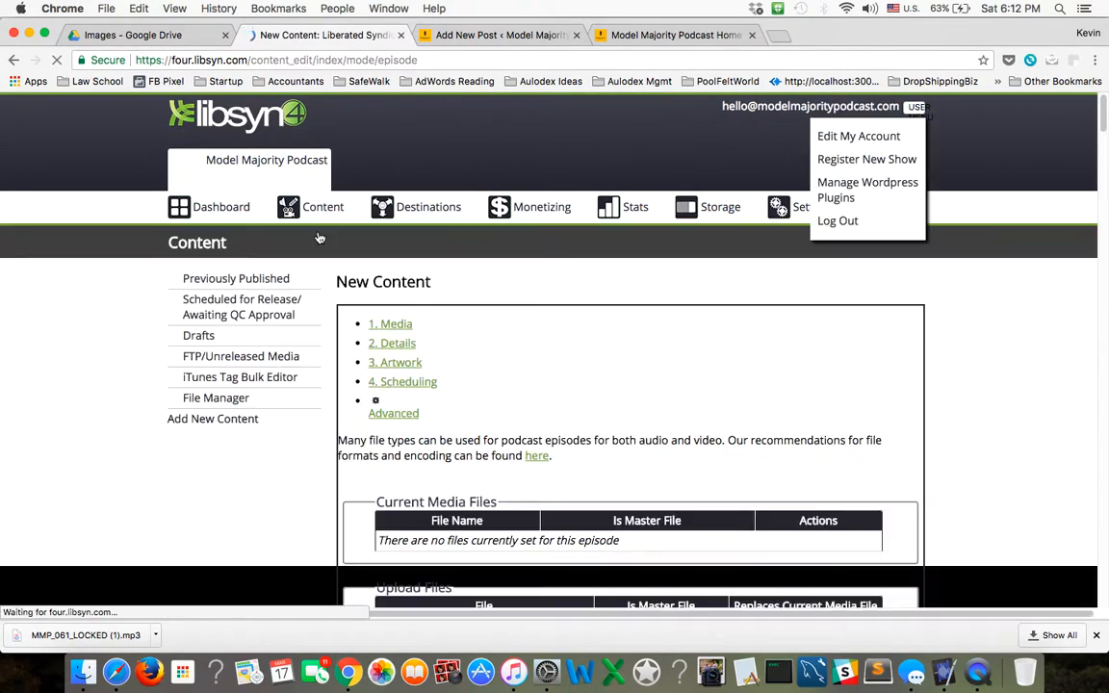
Upload "061_ It's Ohayou Gozaimasu, Idiot!.mp3" from the Desktop as the new episode's media file.
scroll(518, 308, down, 1)
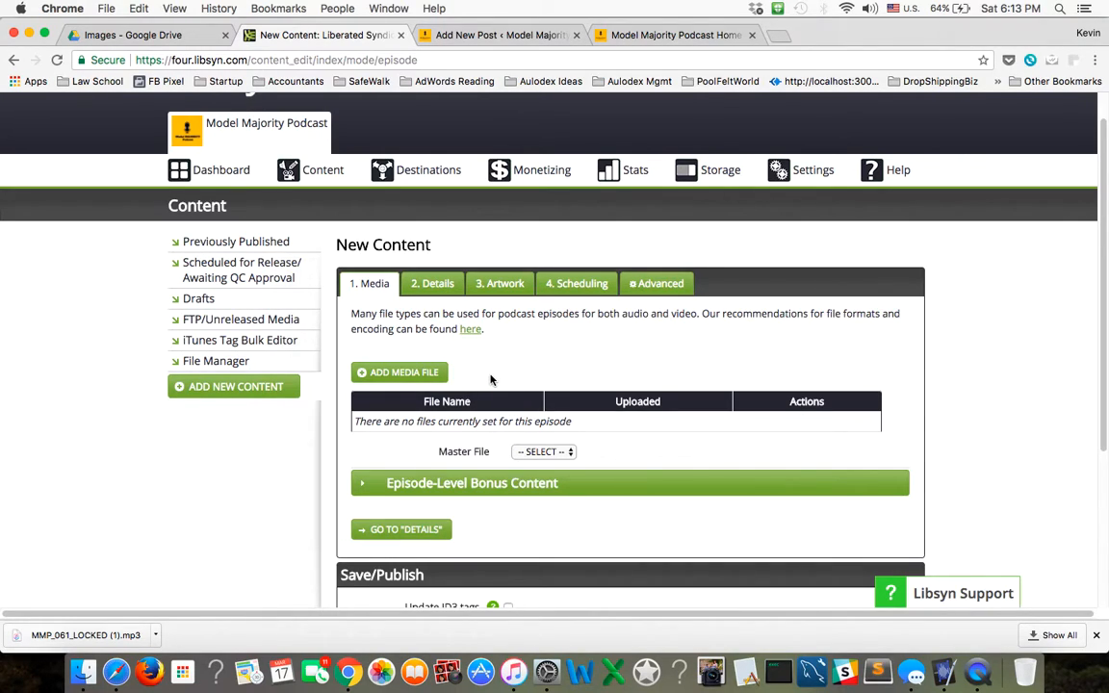
click(434, 372)
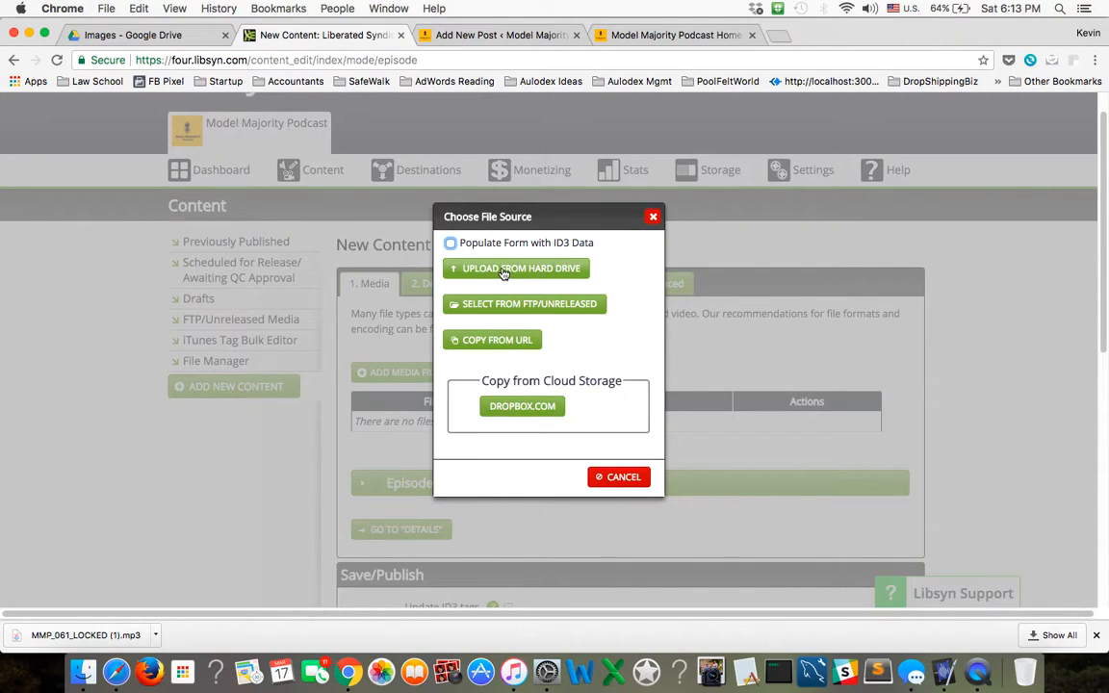
click(503, 272)
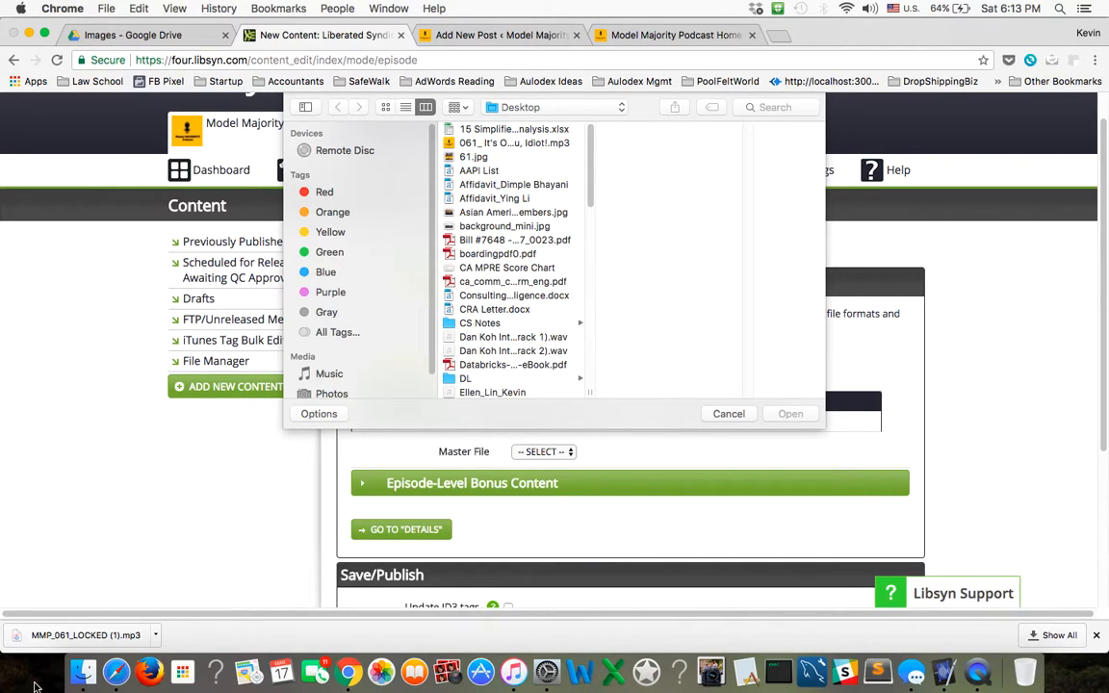
click(480, 144)
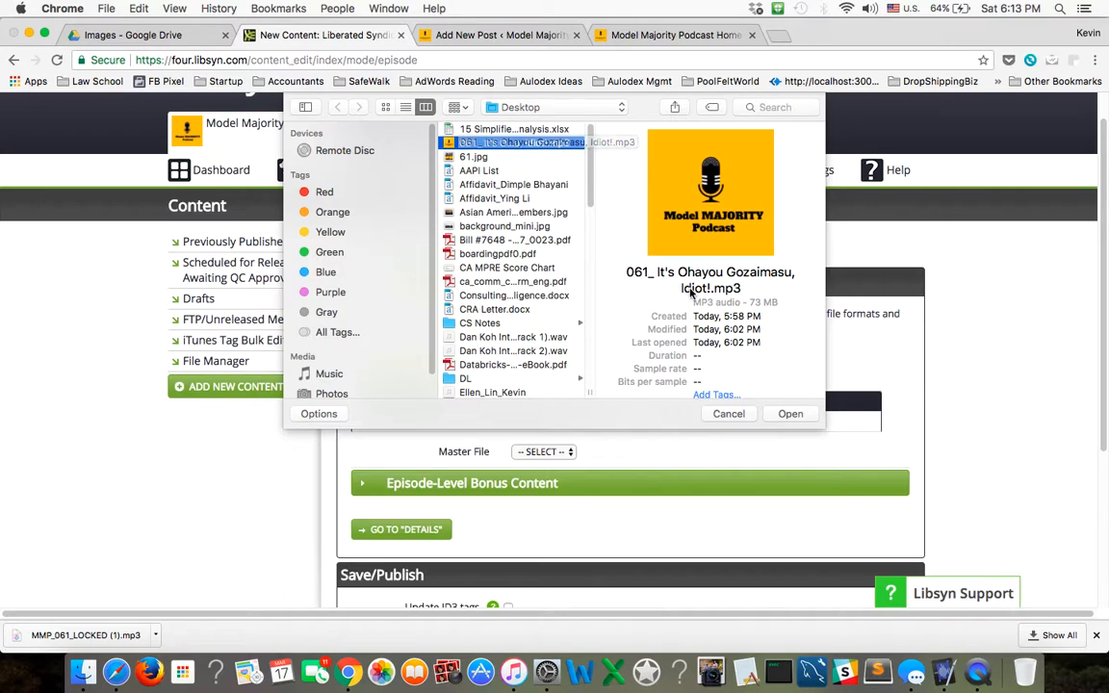
click(785, 415)
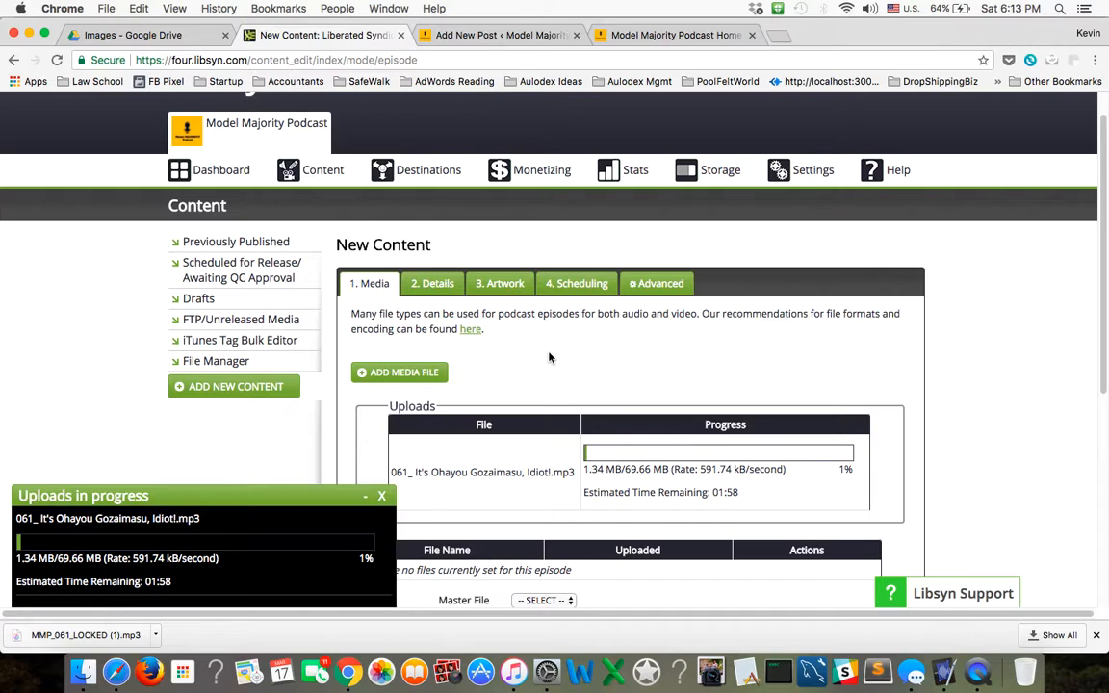
Copy the title "061: It's Ohayou Gozaimasu, Idiot!" from the WordPress draft into the Libsyn episode's title.
click(435, 284)
click(540, 327)
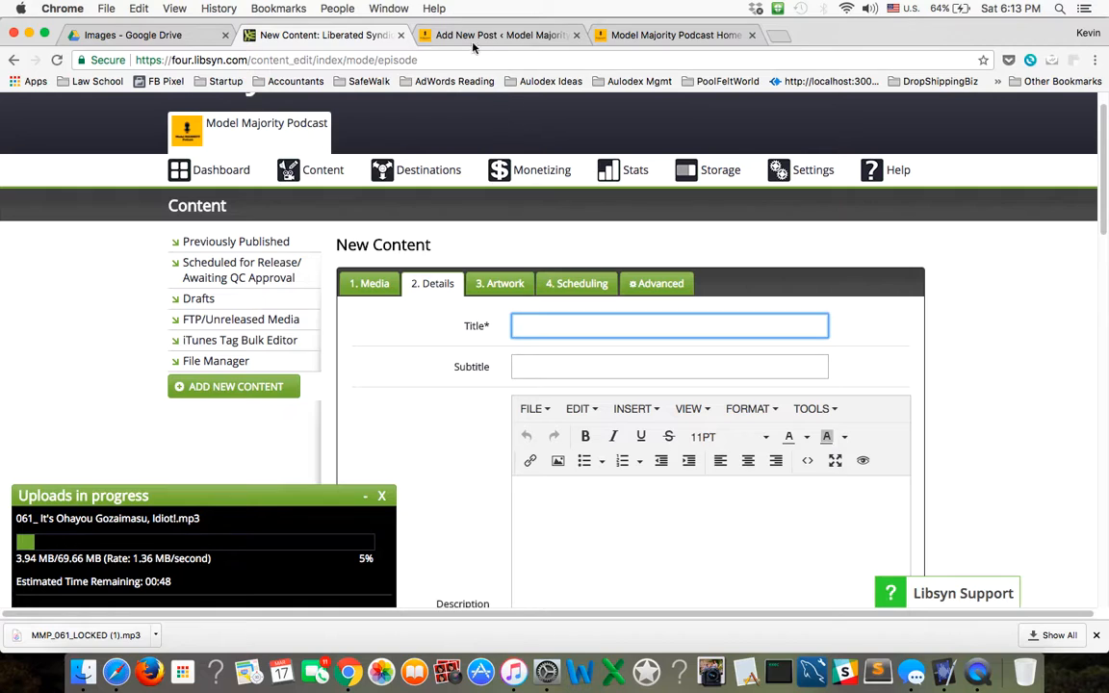
click(472, 35)
triple_click(301, 225)
key(super+c)
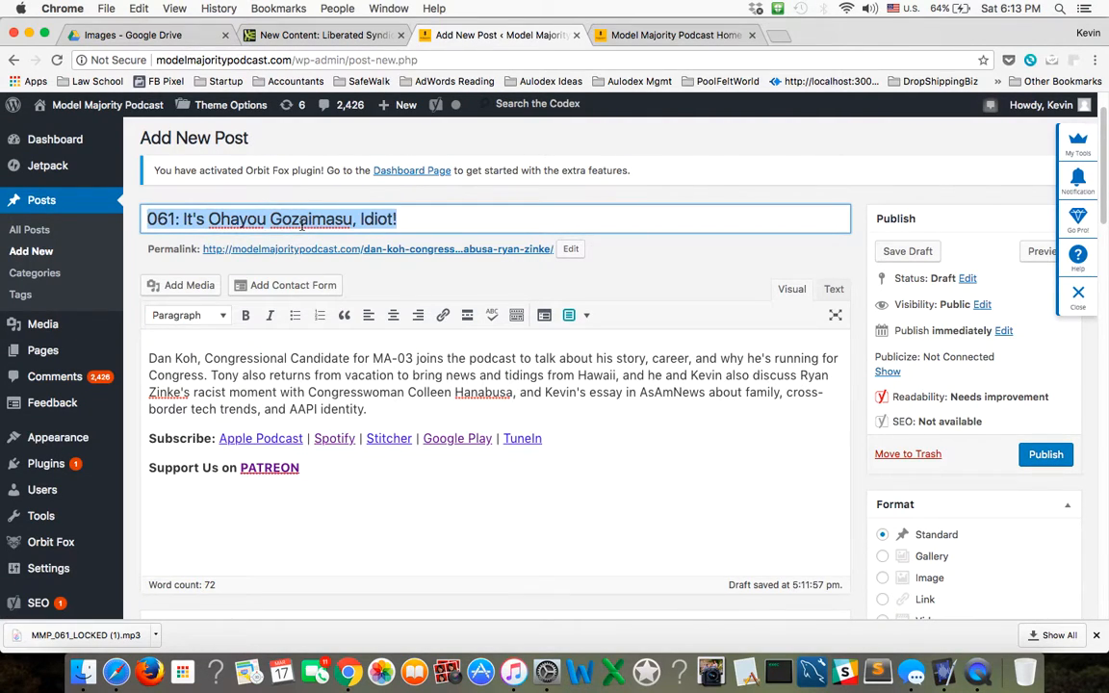
click(321, 34)
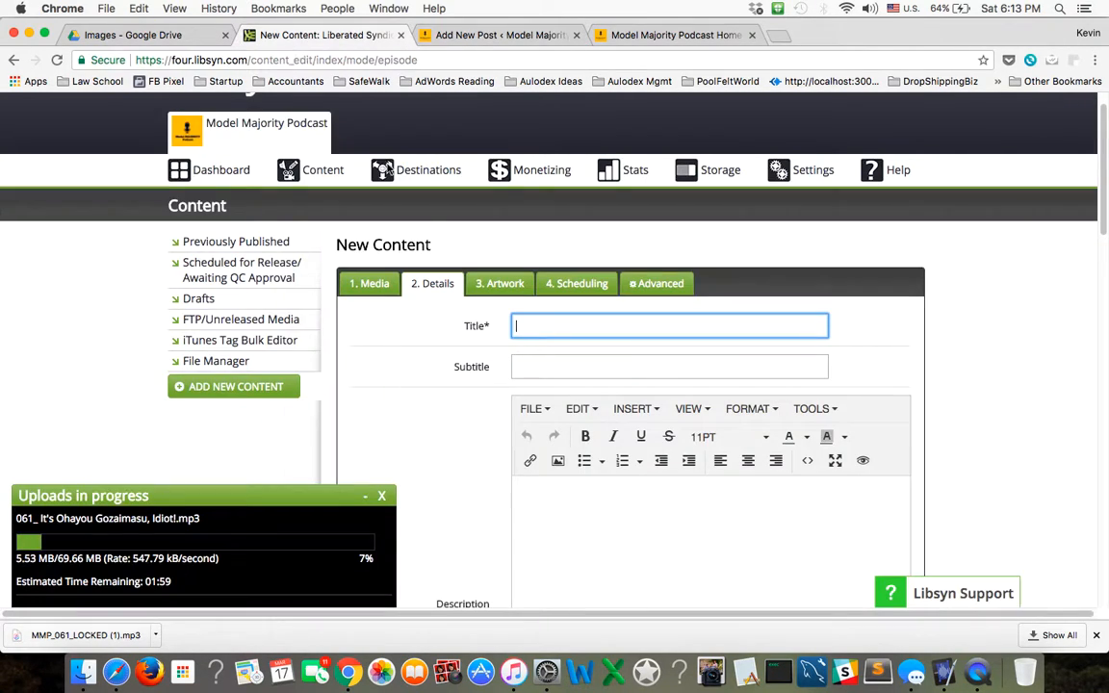
key(super+v)
Copy the full post body, including the Subscribe and Patreon links, from the WordPress draft into the Libsyn episode's description.
click(586, 524)
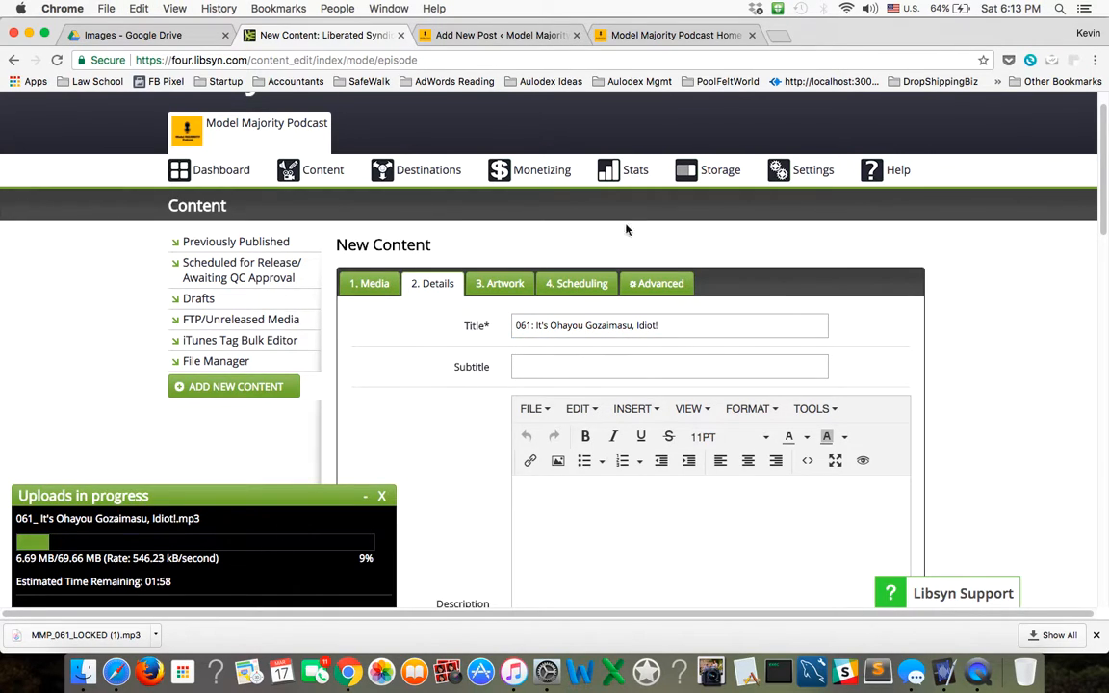
click(472, 34)
triple_click(413, 476)
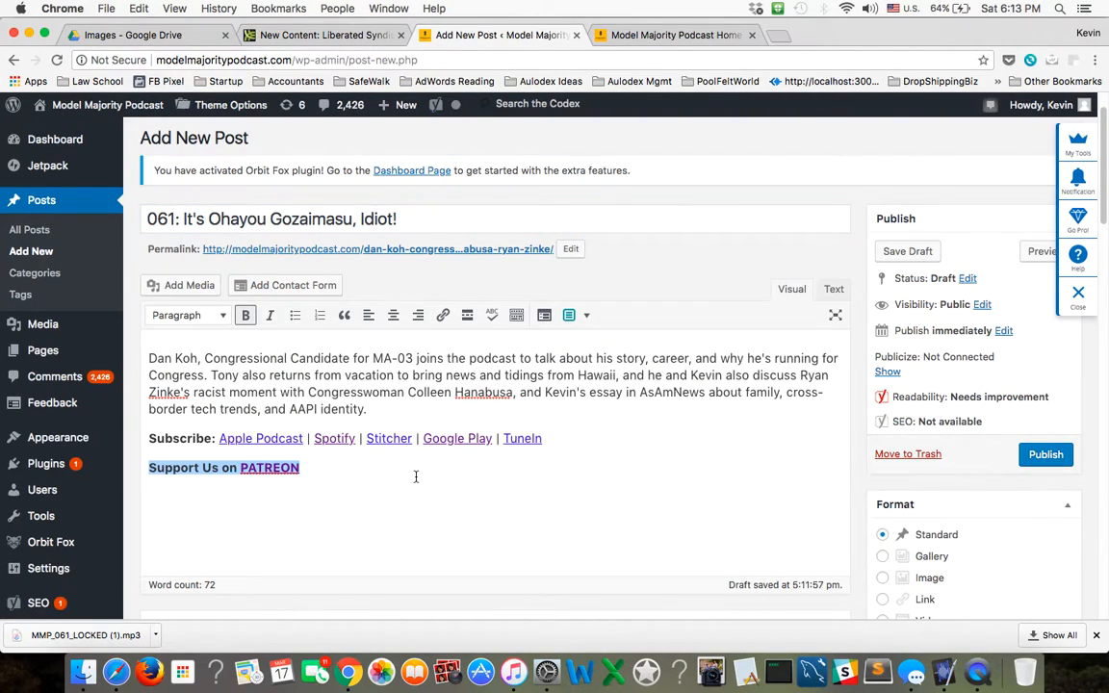
click(416, 477)
key(super+a)
key(super+c)
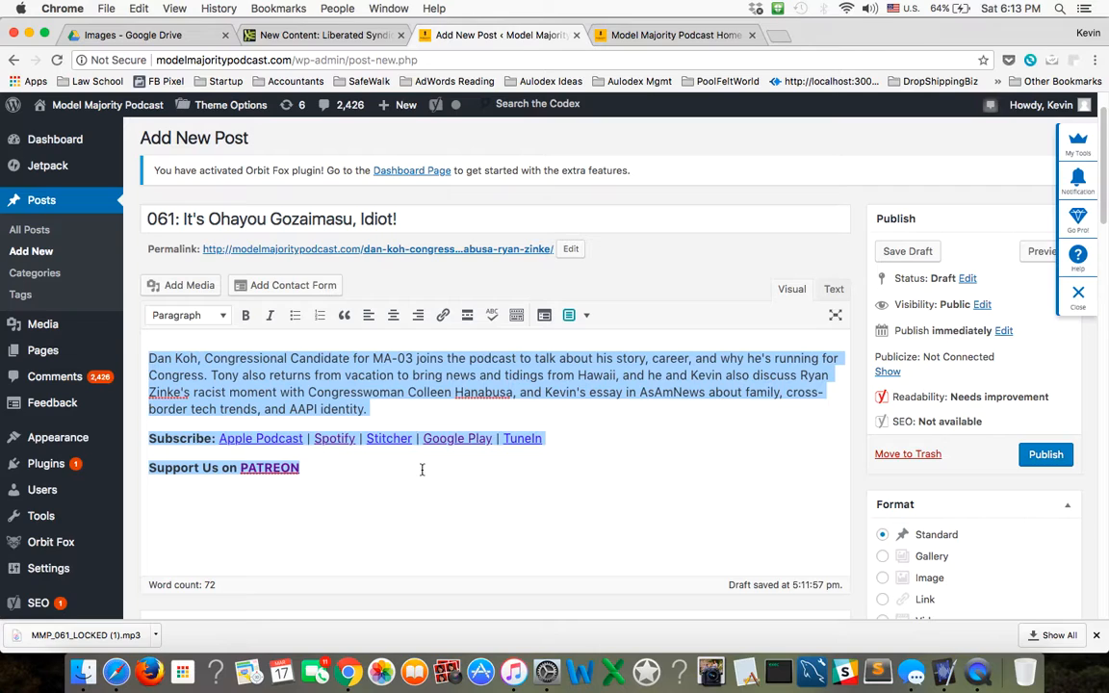
click(320, 34)
key(super+v)
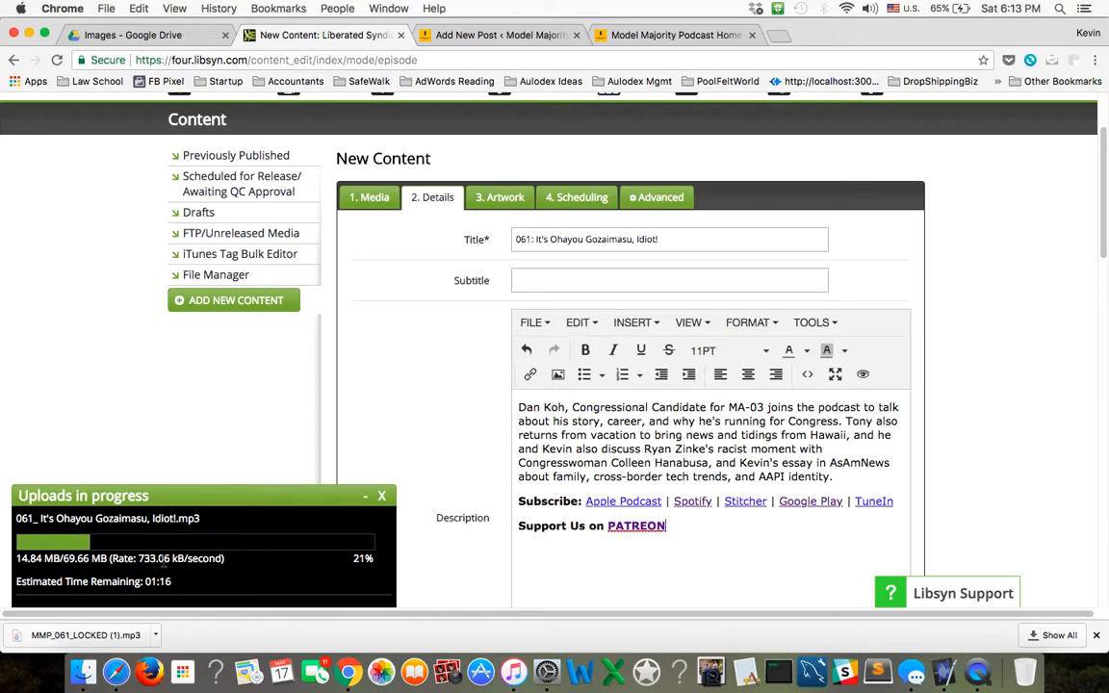
Look over the episode's details, then check its media upload and publishing options.
scroll(509, 557, down, 2)
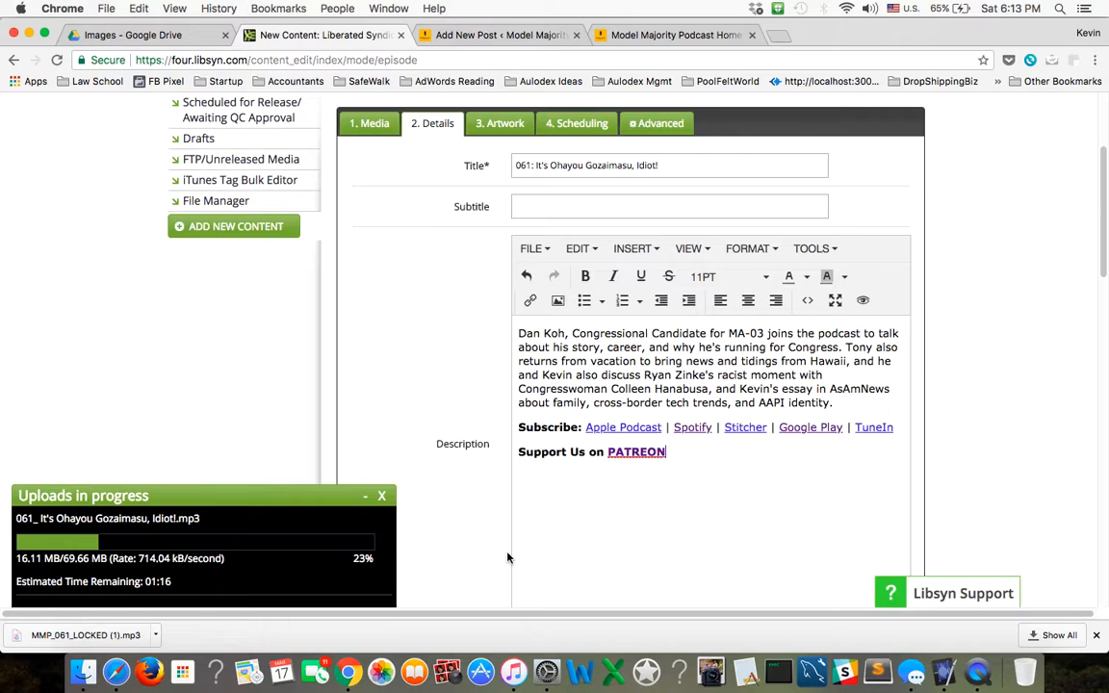
scroll(509, 558, up, 5)
click(363, 330)
scroll(505, 354, down, 10)
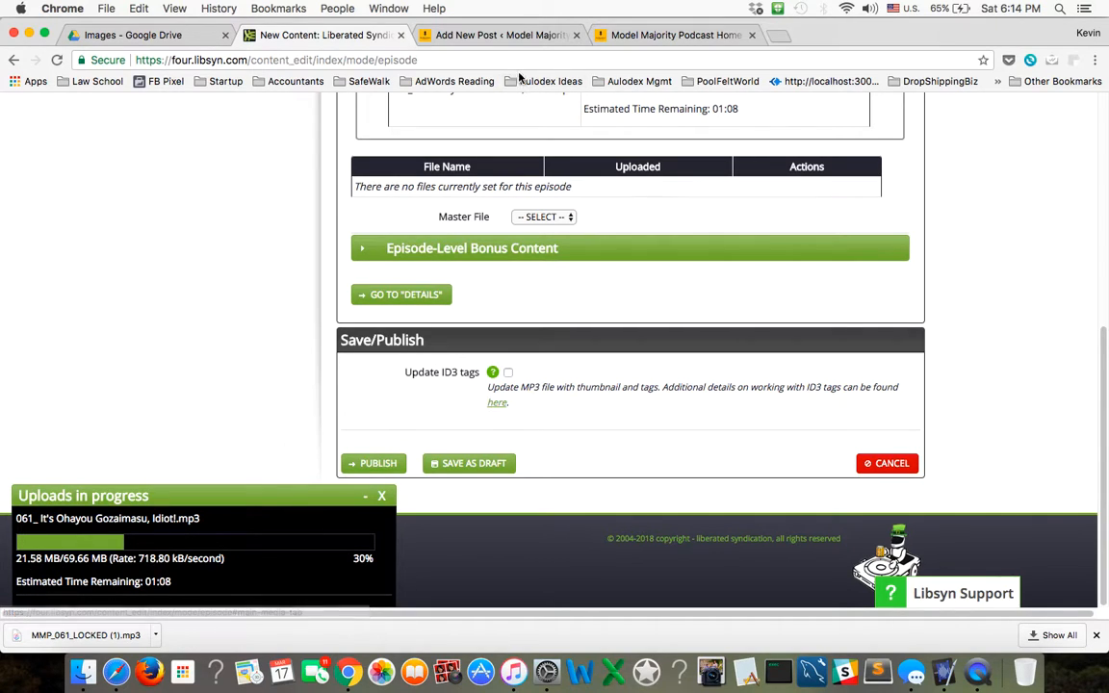
Return to the WordPress draft and review its permalink, title, SEO snippet, category and featured image.
click(517, 36)
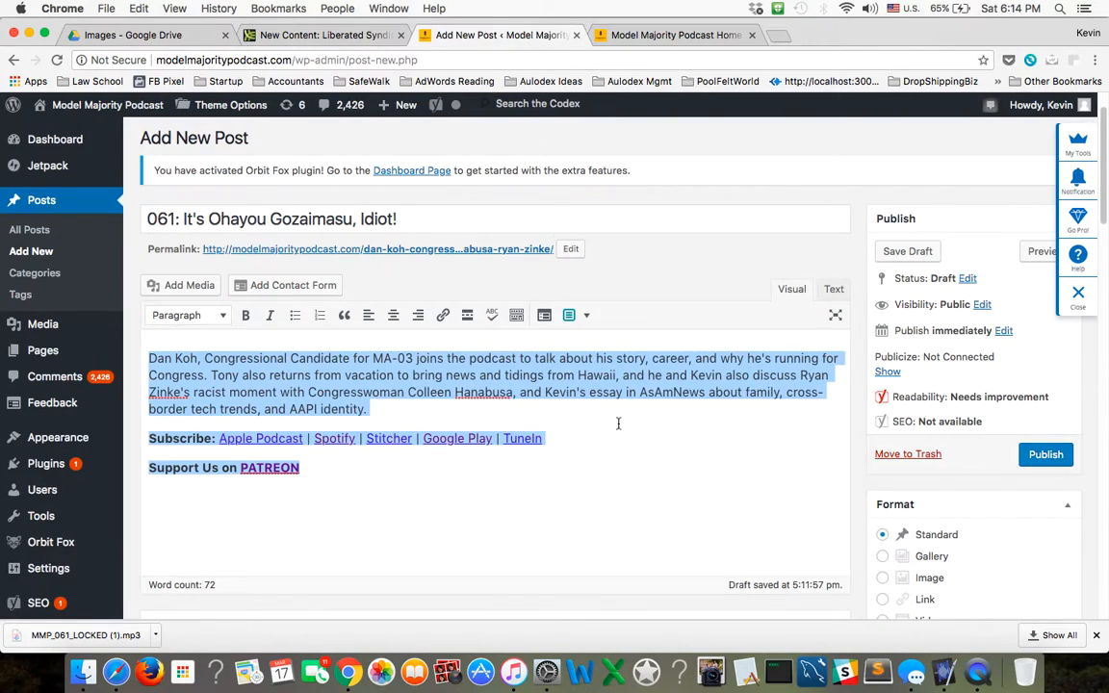
click(632, 470)
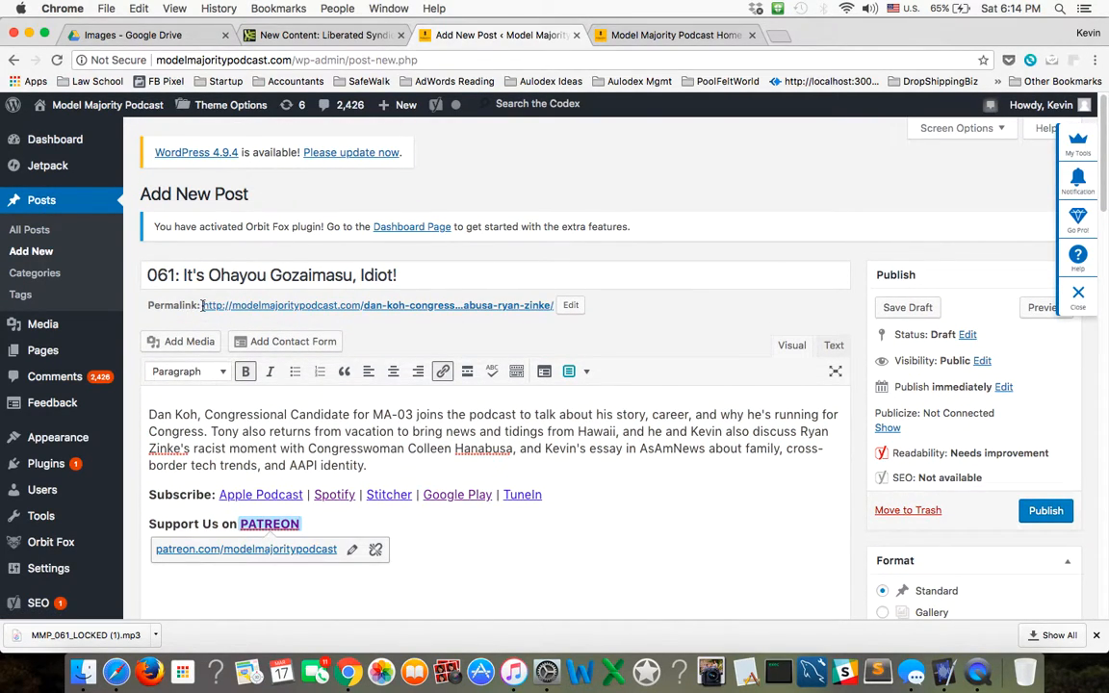
click(571, 305)
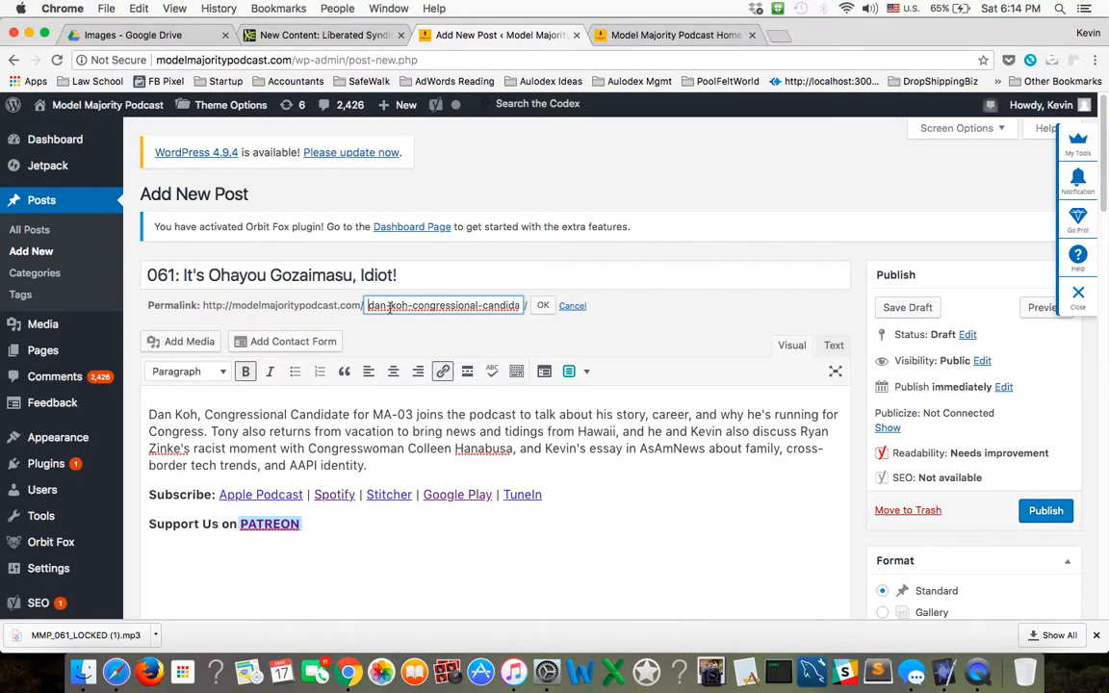
click(542, 305)
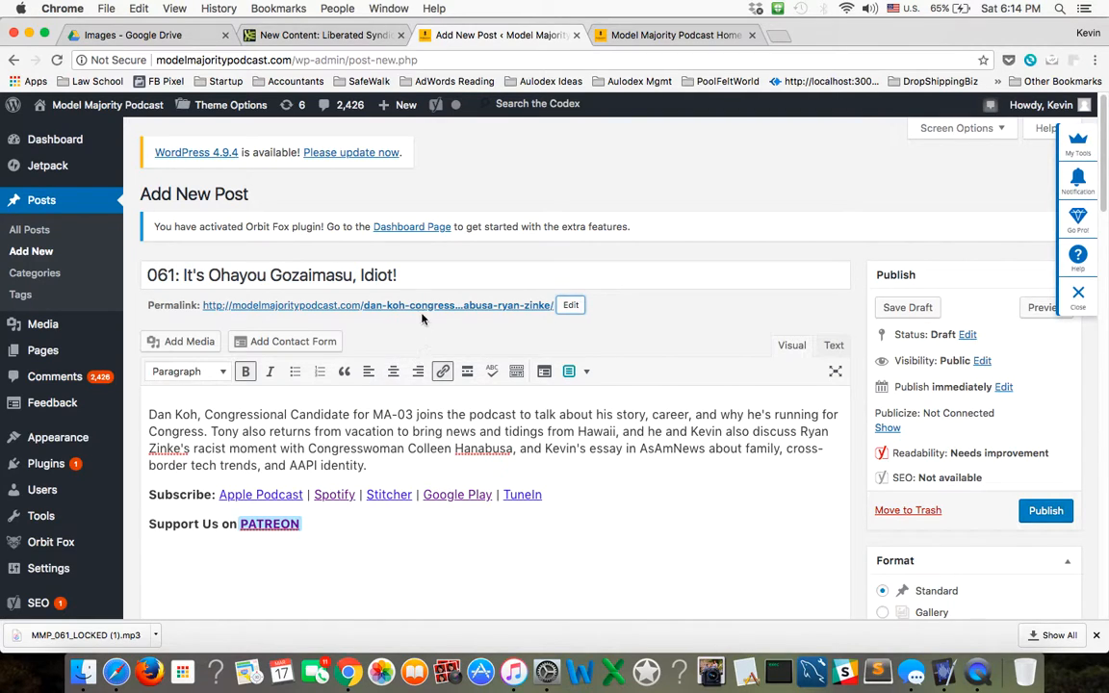
drag(182, 274, 431, 276)
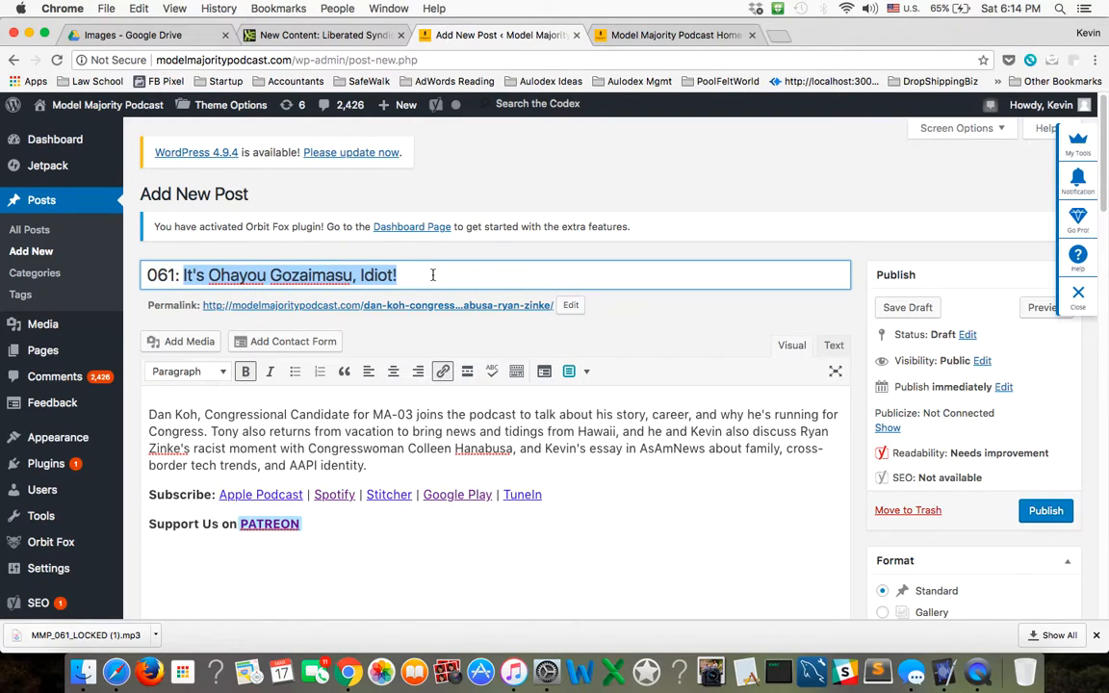
click(432, 275)
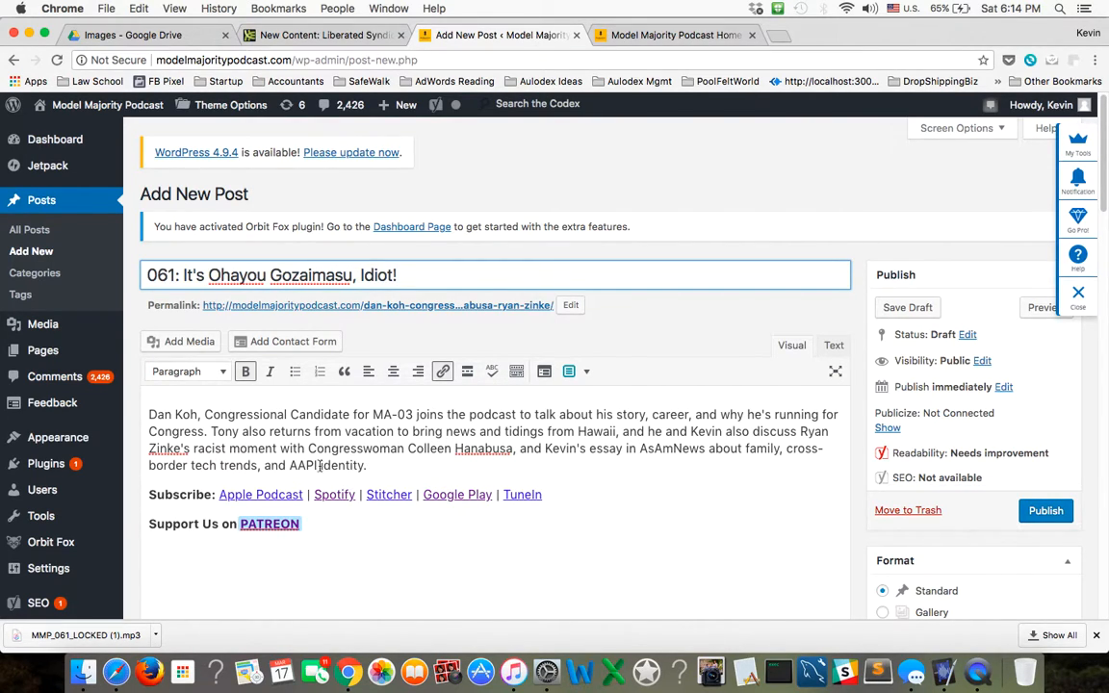
scroll(388, 479, down, 2)
click(384, 480)
scroll(515, 473, down, 10)
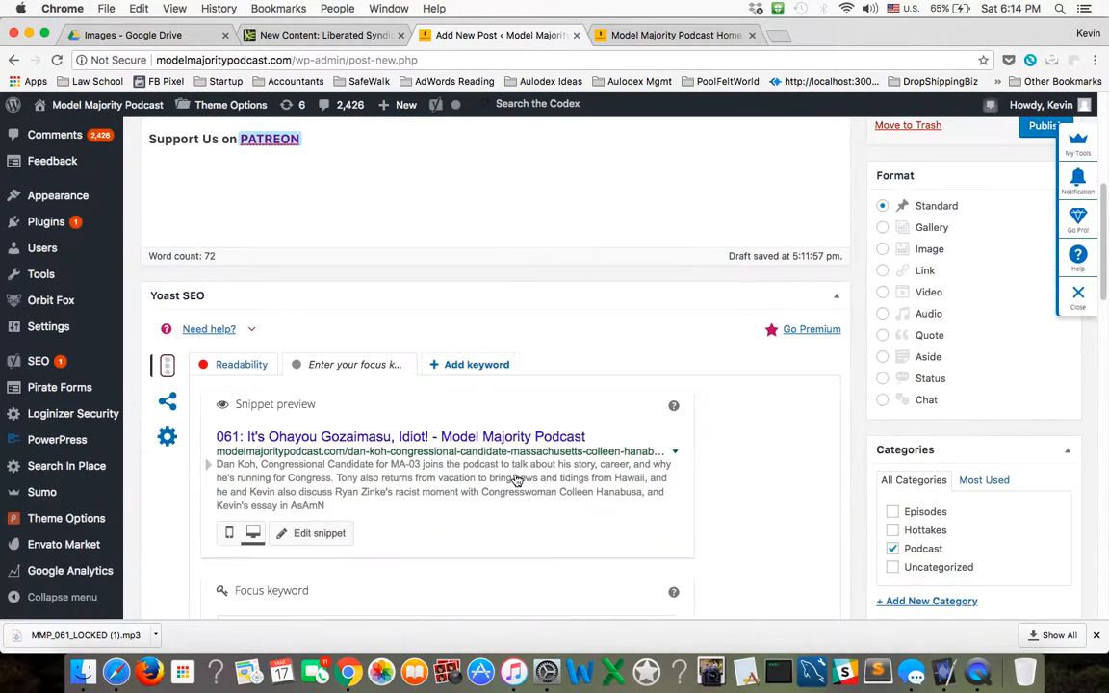
scroll(512, 481, down, 10)
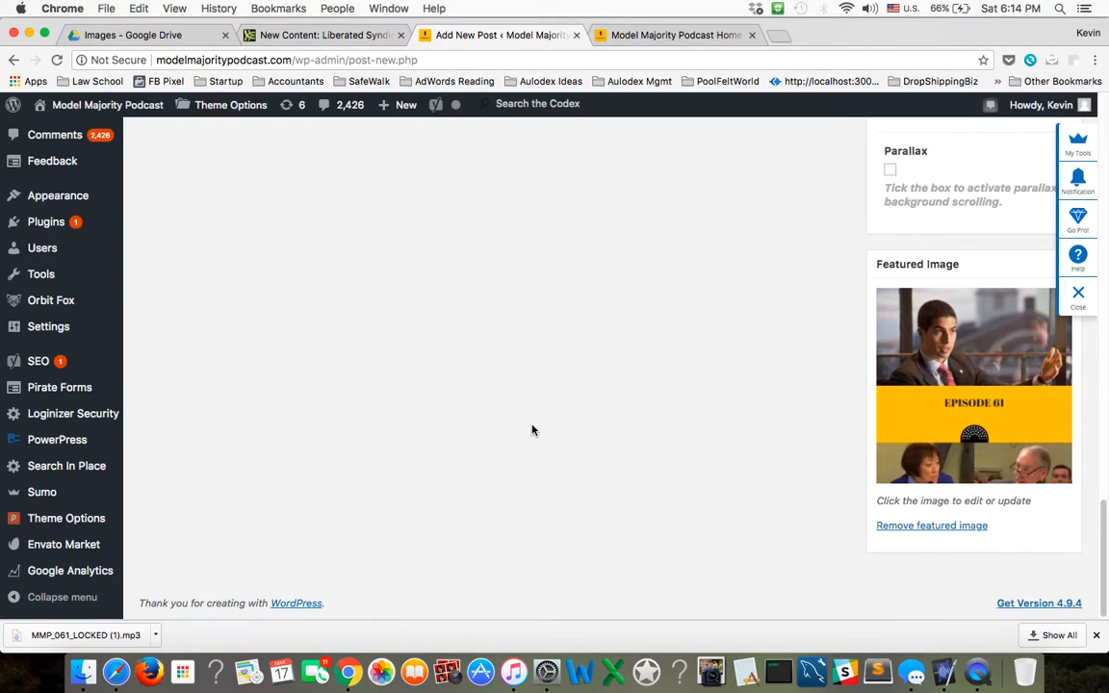
scroll(534, 430, up, 20)
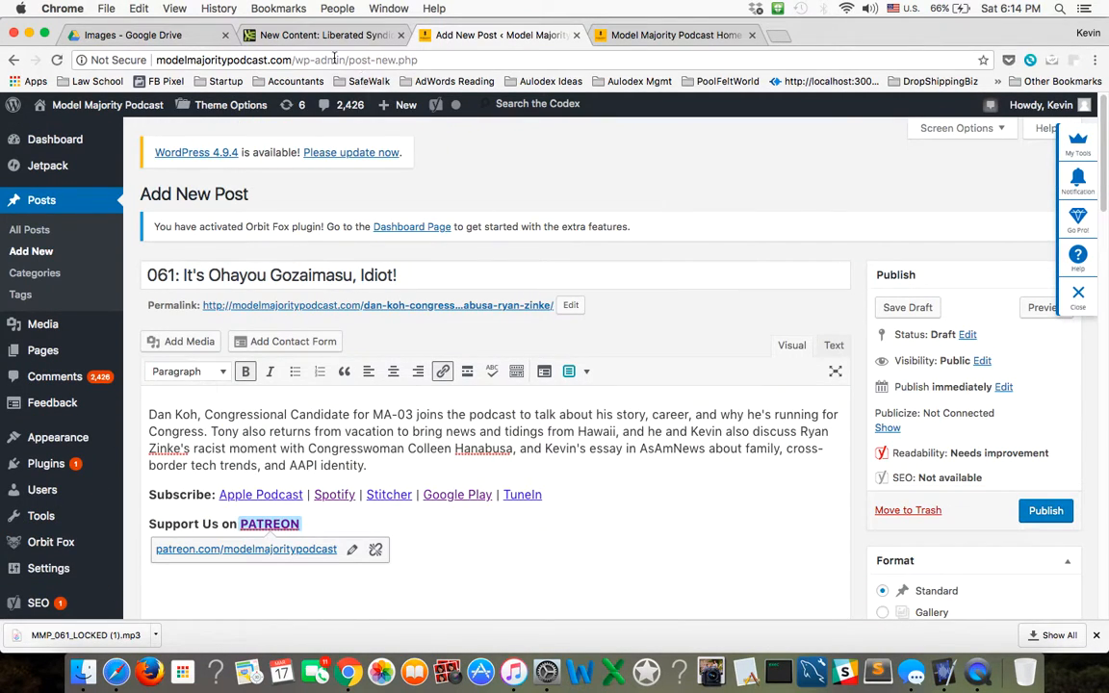
Return to the Libsyn episode, check that the MP3 upload is complete, and publish the episode.
click(338, 36)
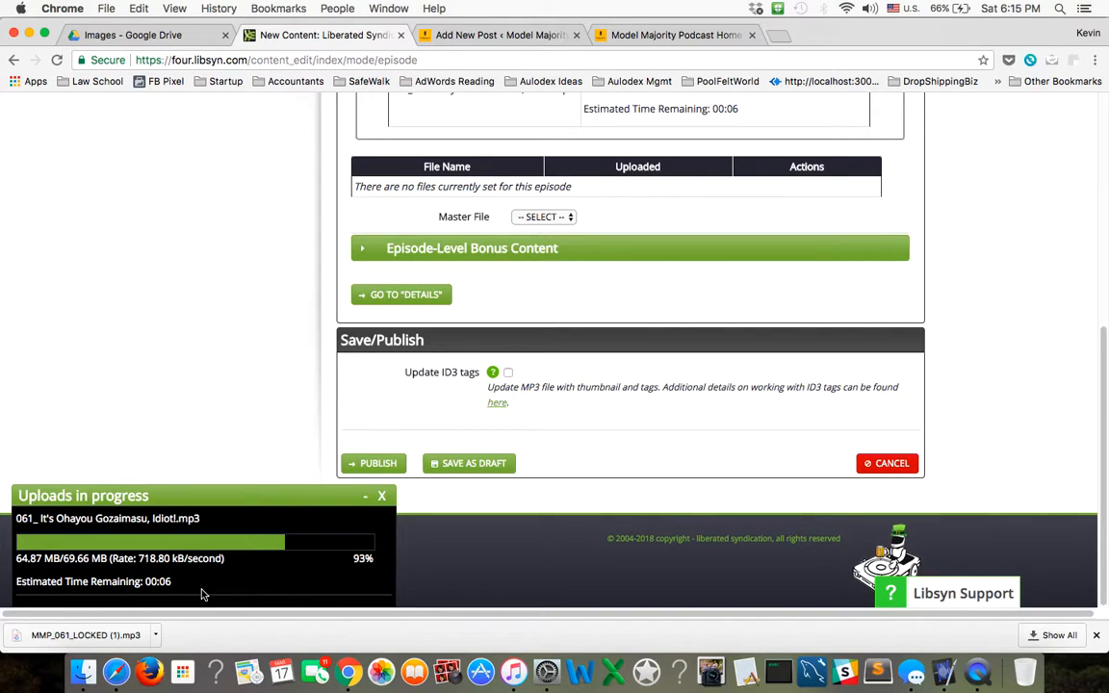
click(987, 681)
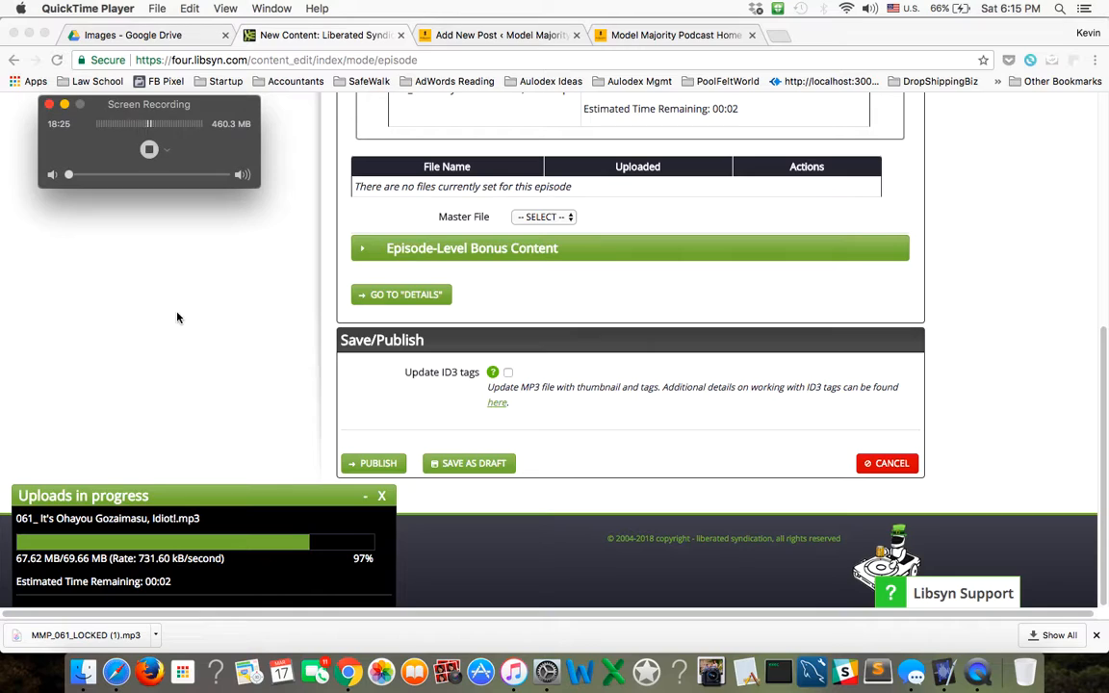
click(188, 335)
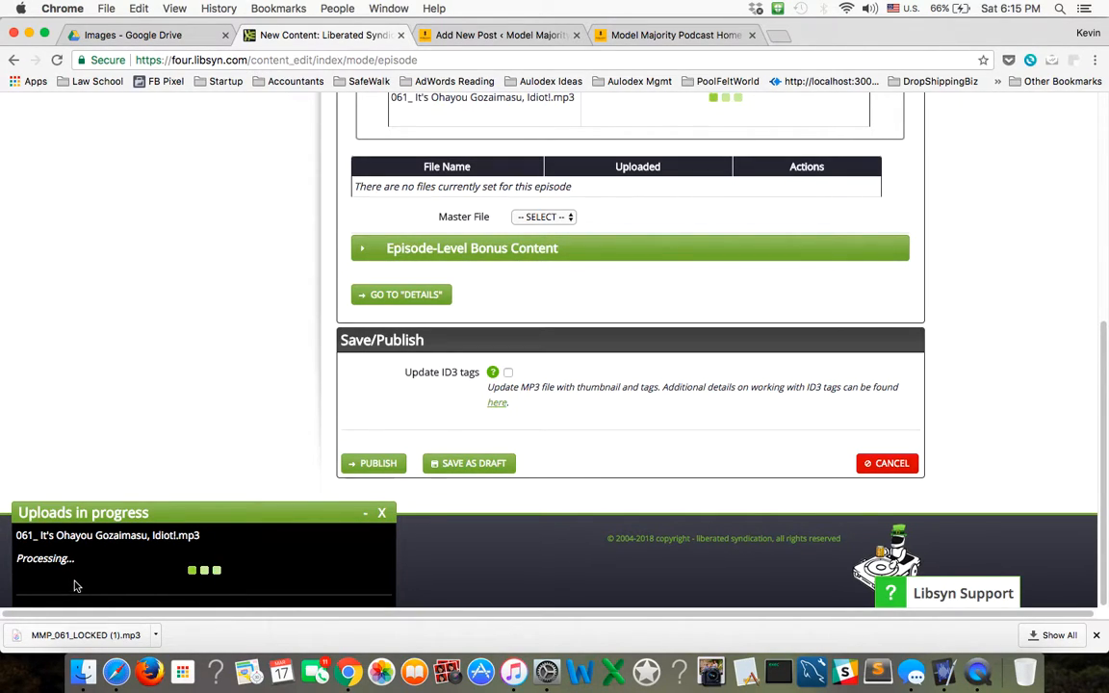
scroll(106, 264, up, 4)
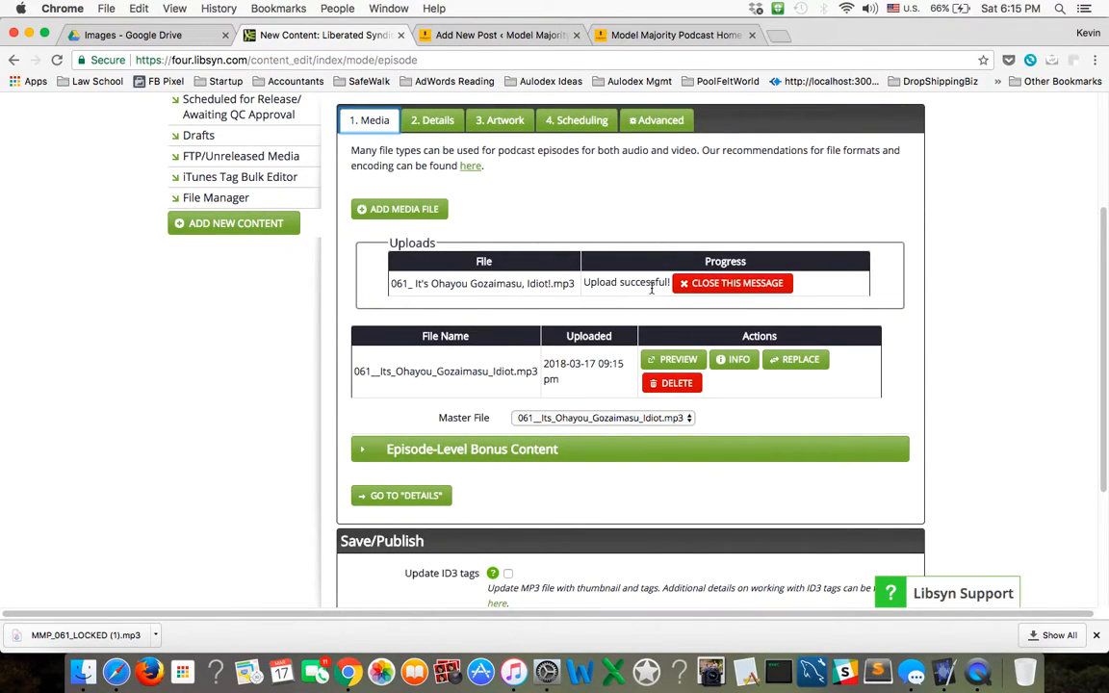
scroll(92, 289, down, 4)
click(376, 466)
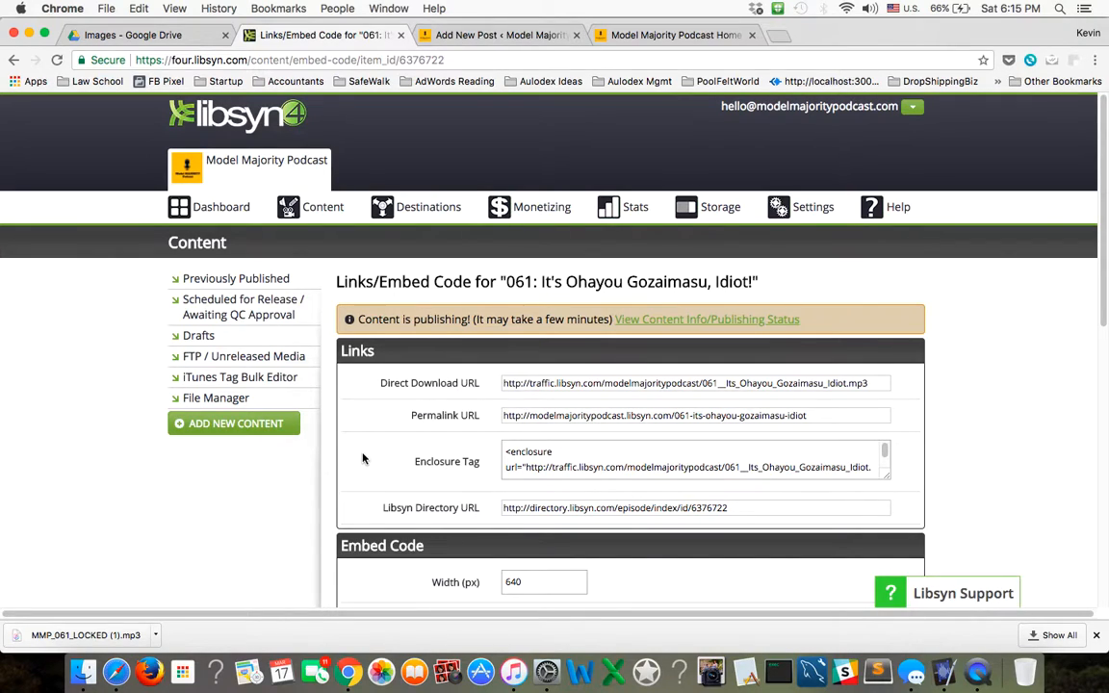
Copy the episode's Direct Download URL from Libsyn into the Media URL of the WordPress draft's Podcast Episode section.
click(546, 384)
key(super+c)
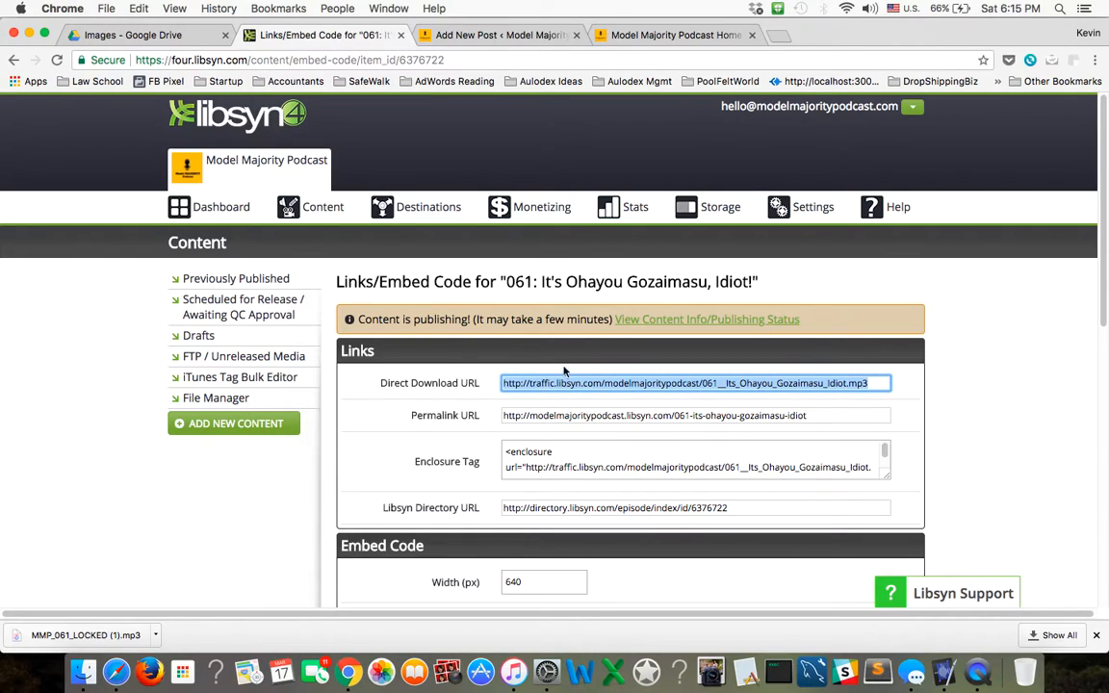
click(459, 37)
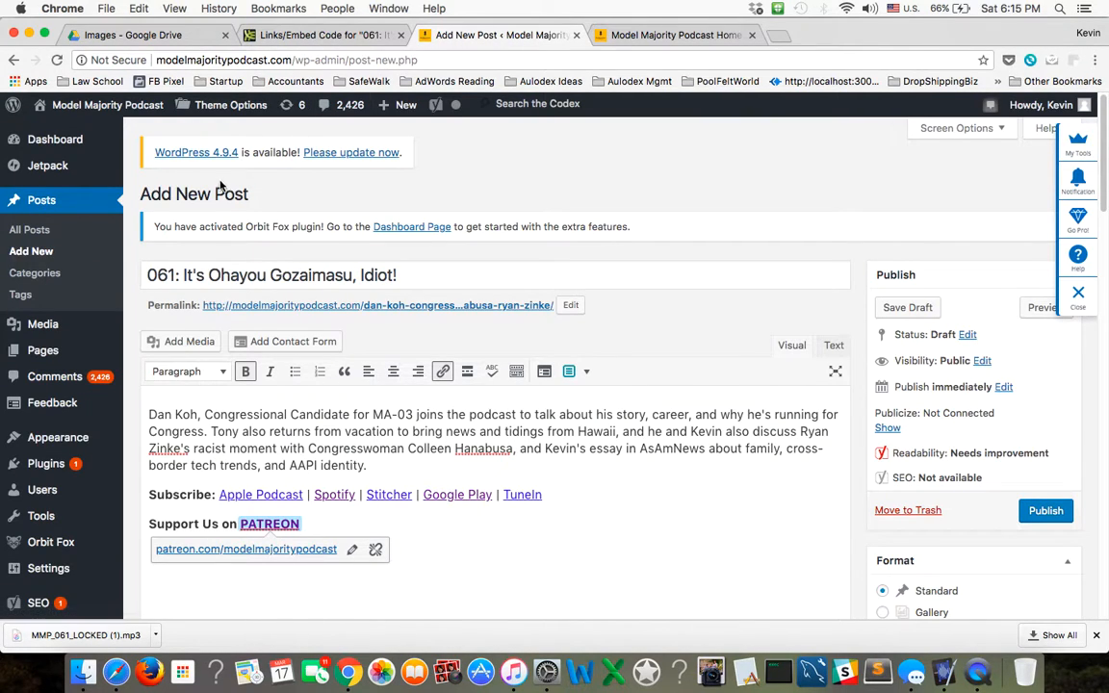
scroll(465, 420, down, 3)
scroll(460, 421, down, 1)
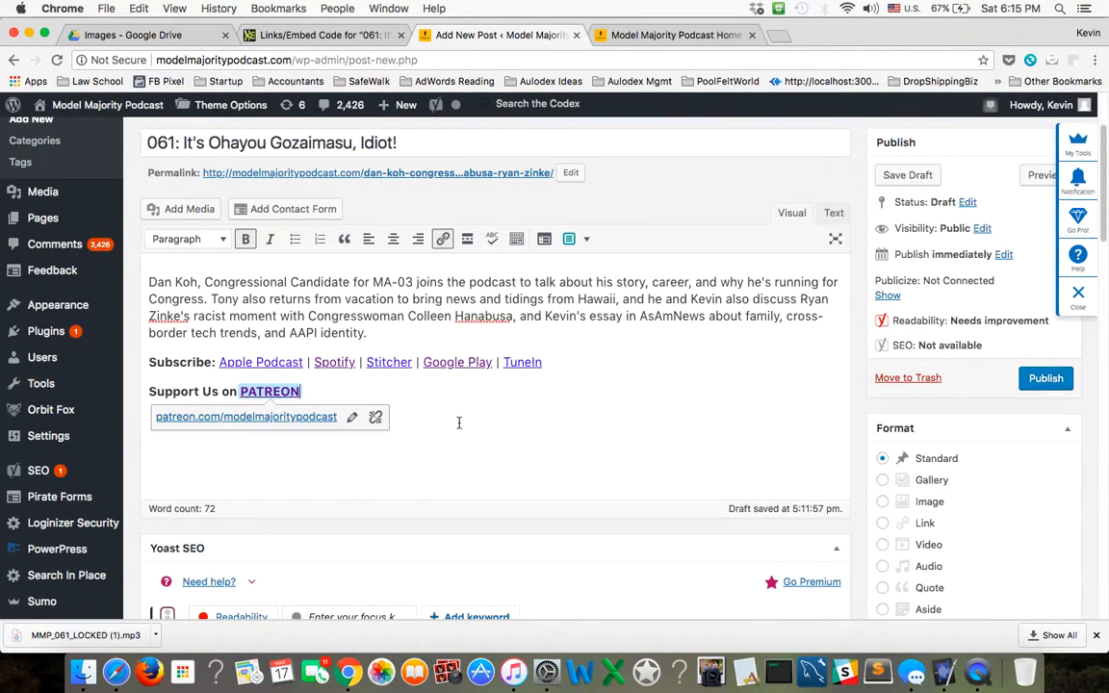
scroll(459, 423, down, 10)
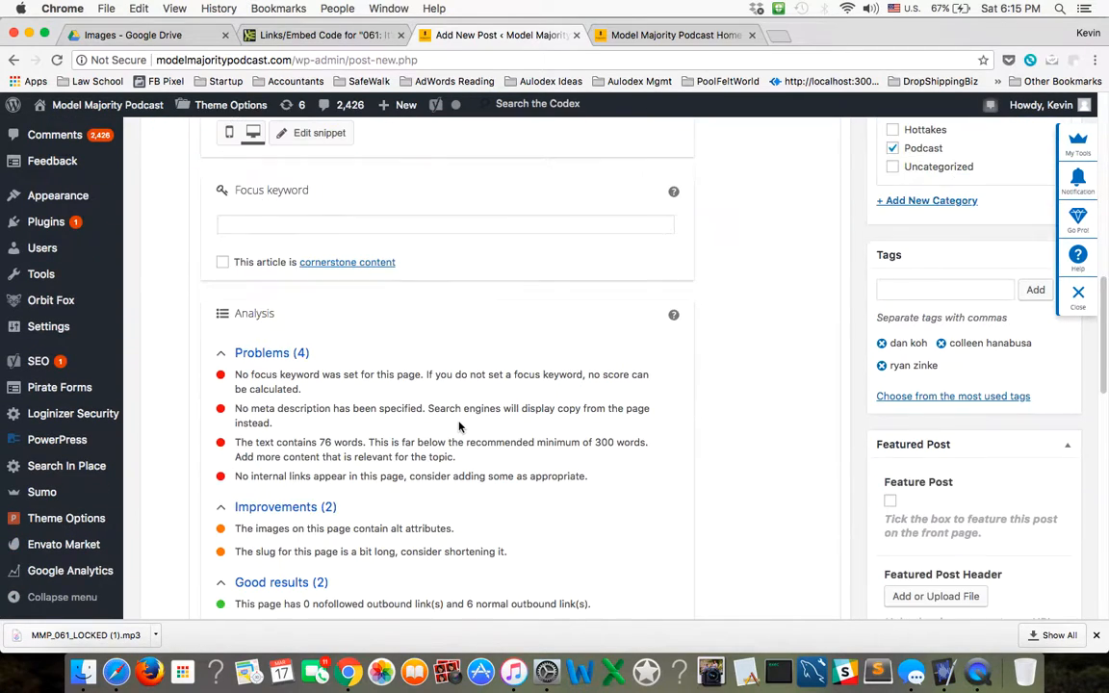
scroll(459, 426, down, 6)
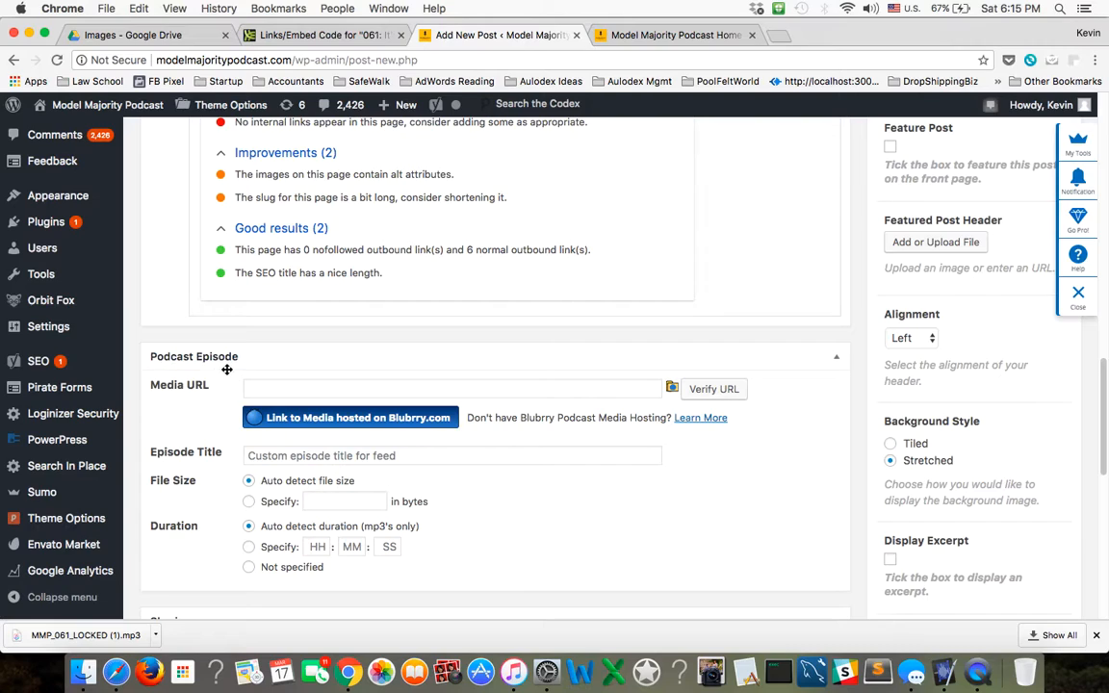
click(321, 387)
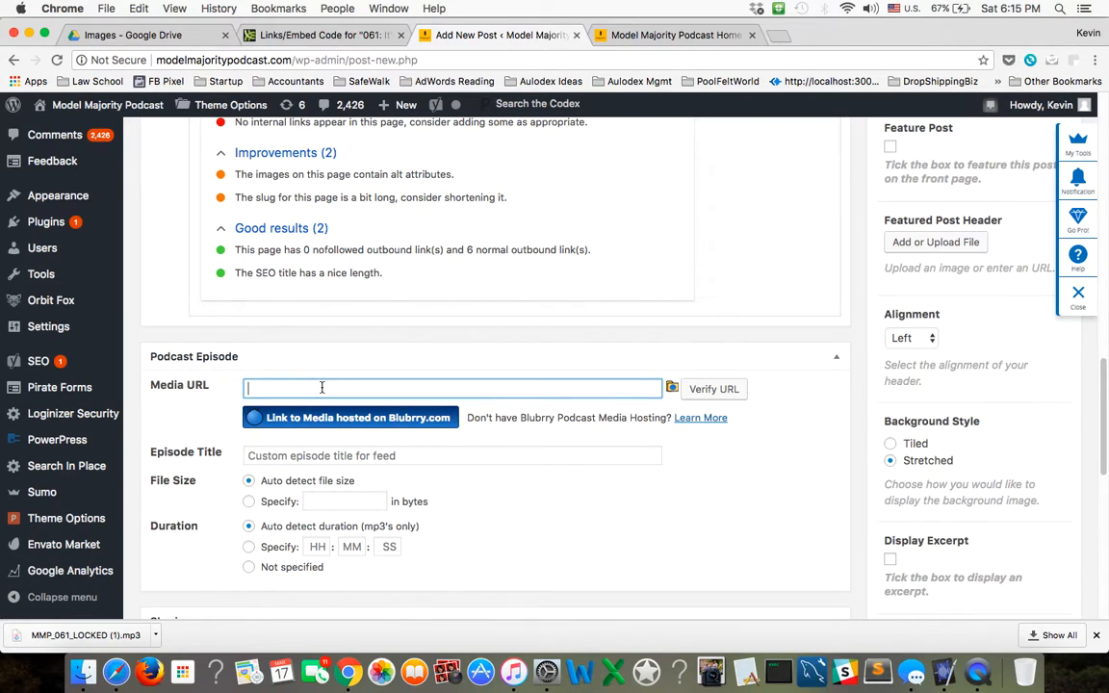
key(super+v)
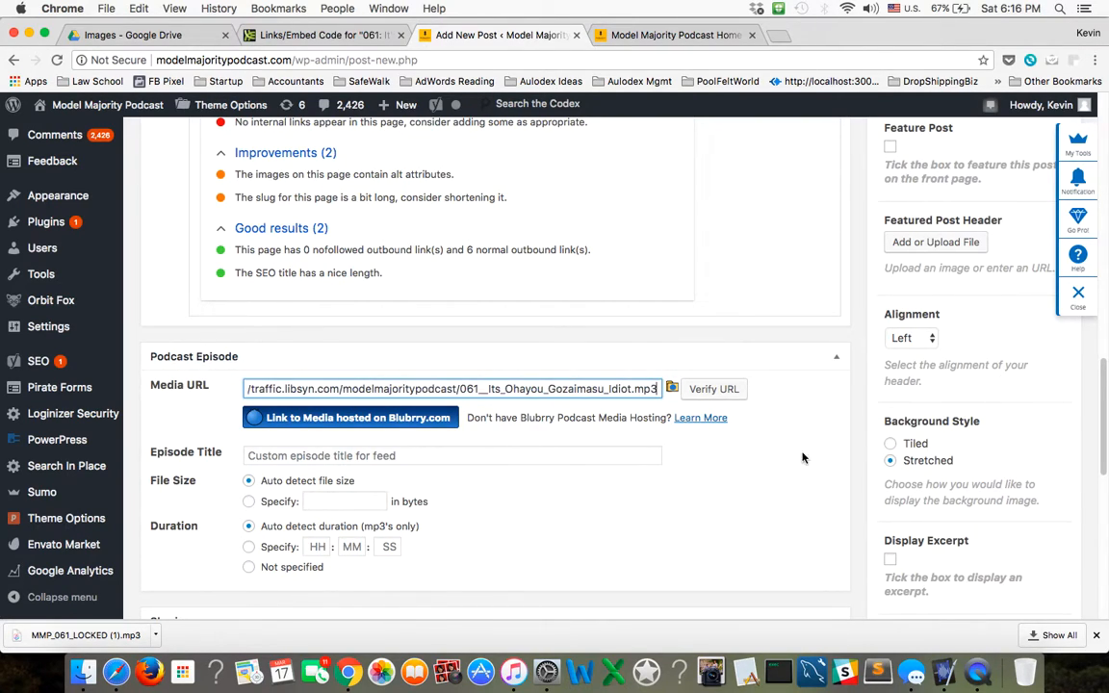
Verify the media URL and look over the Podcast Episode file size and duration settings.
click(739, 393)
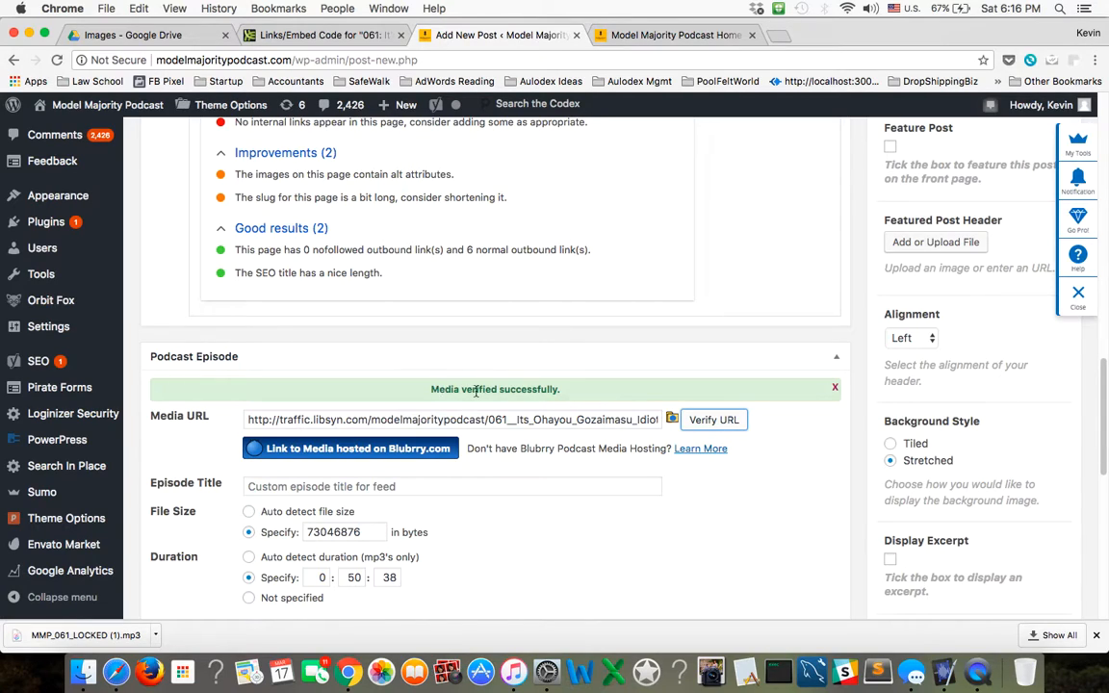
scroll(679, 522, down, 5)
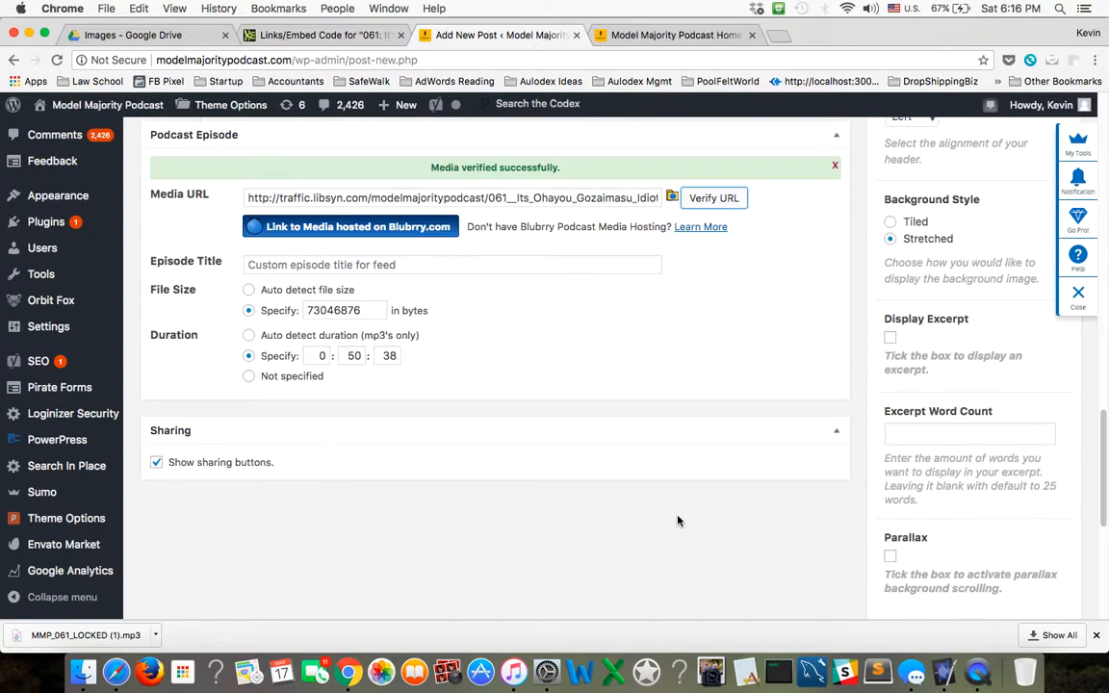
scroll(680, 522, up, 12)
scroll(678, 521, up, 10)
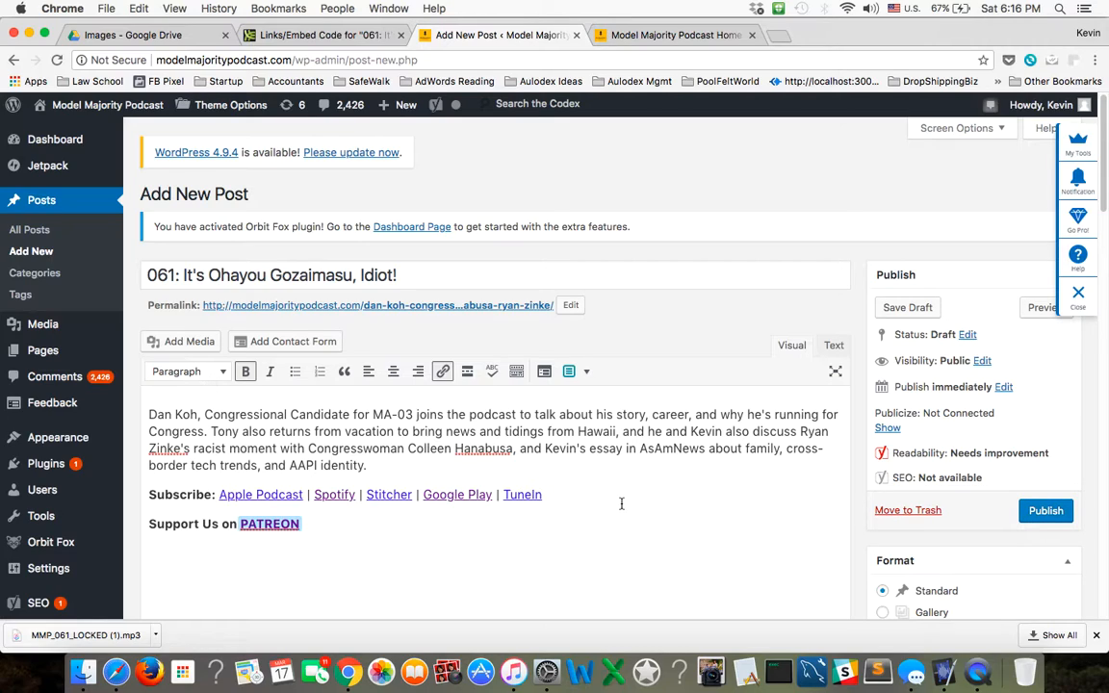
In Libsyn's previously published content, preview episode 061's audio briefly, then stop and close the preview.
click(286, 36)
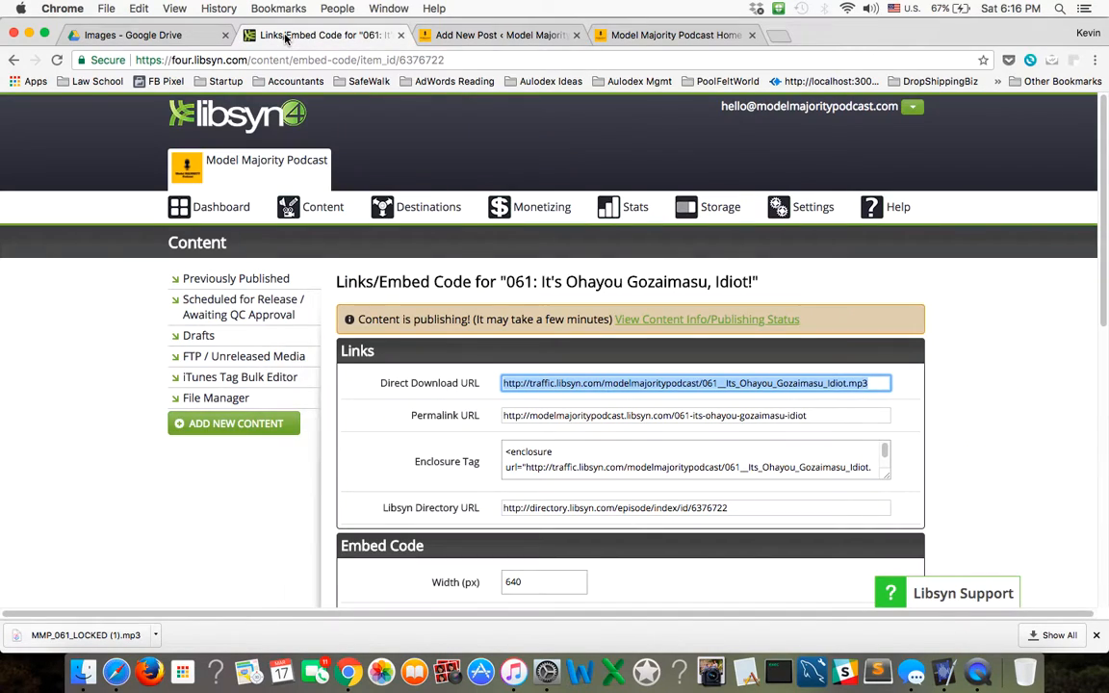
click(313, 480)
mouse_move(339, 217)
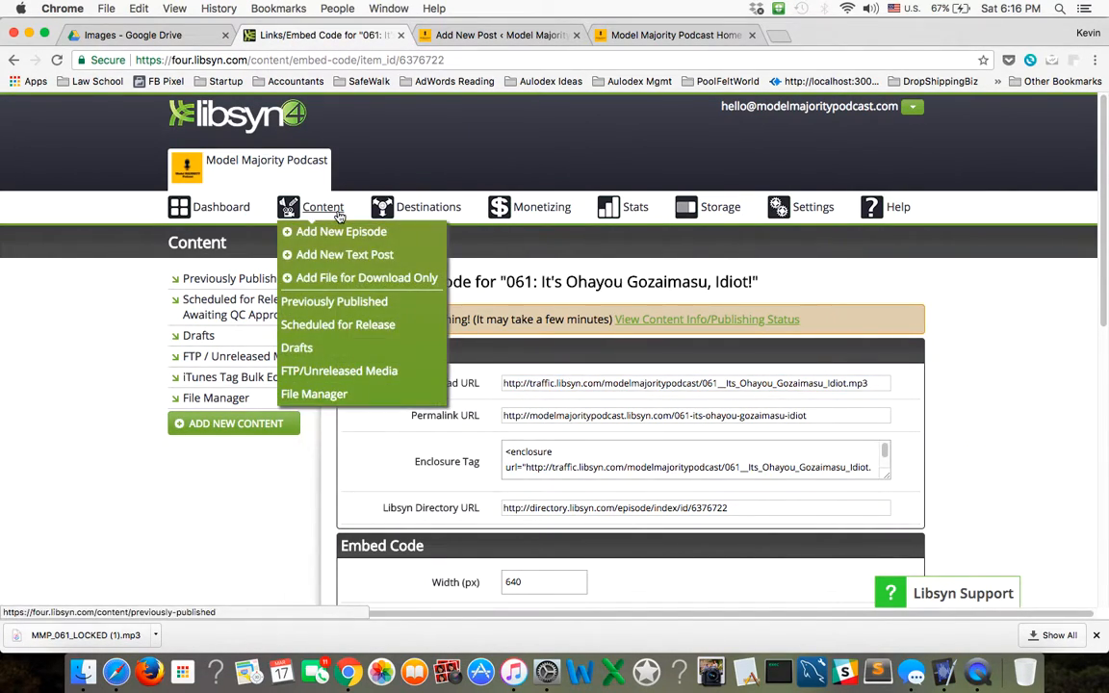
click(361, 306)
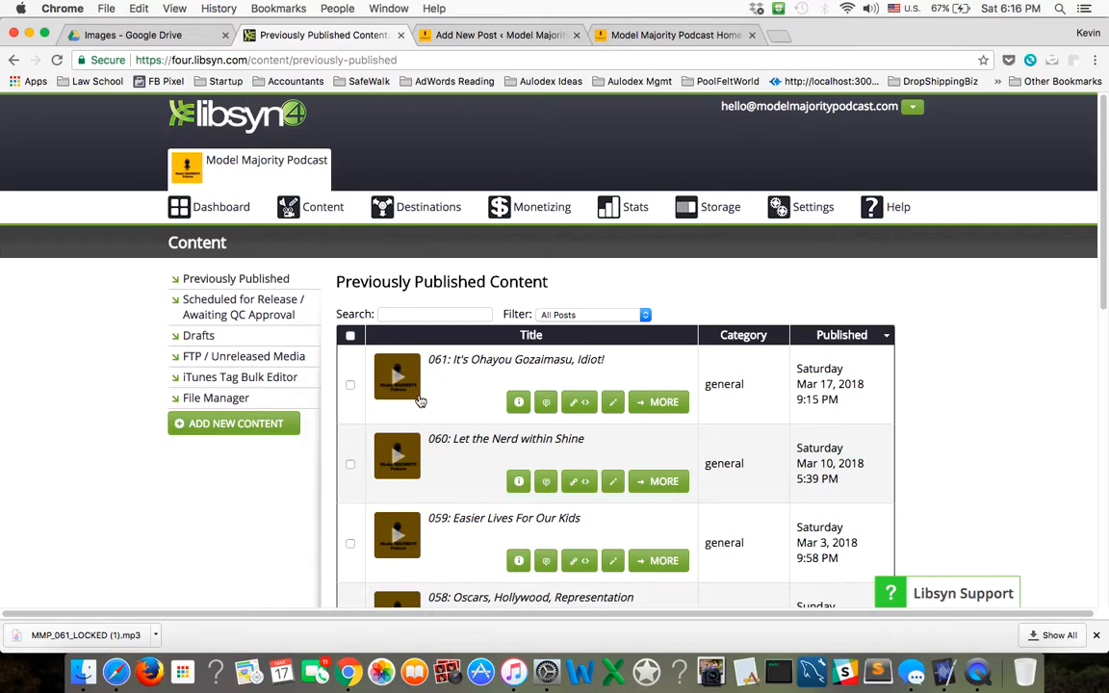
click(395, 383)
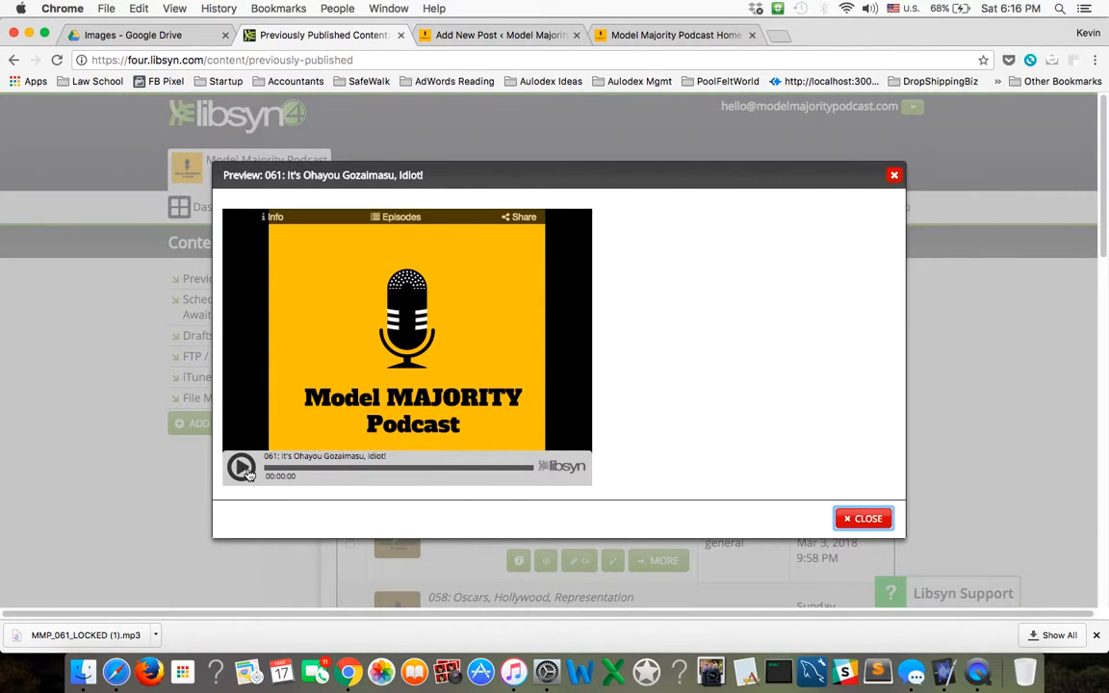
click(248, 473)
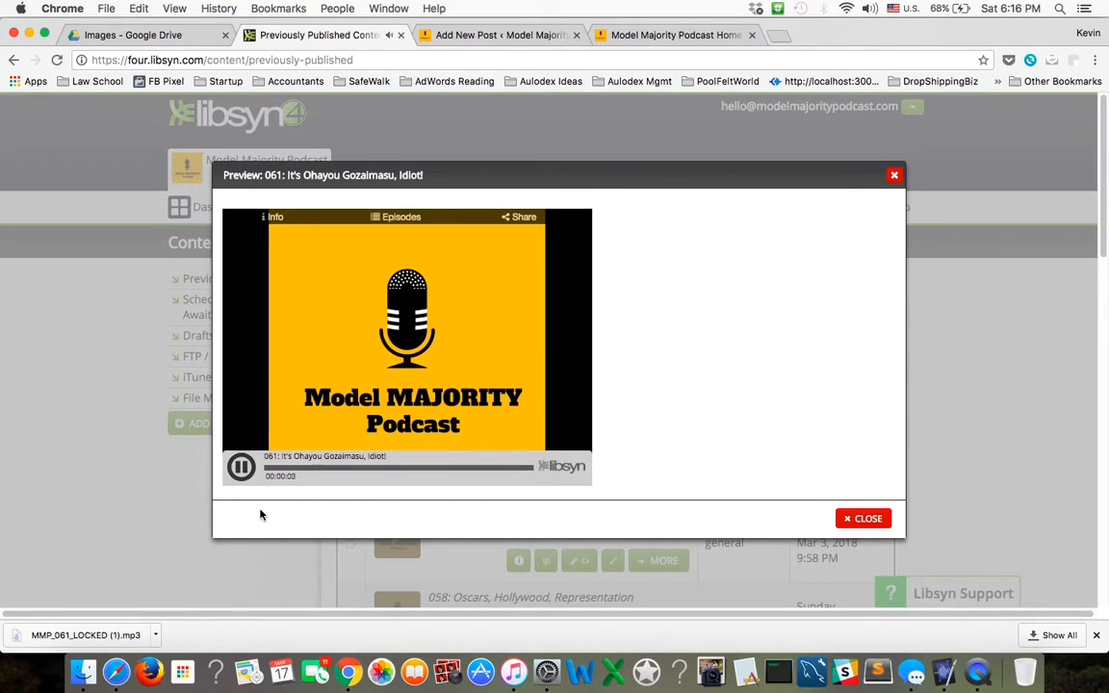
click(242, 468)
click(860, 521)
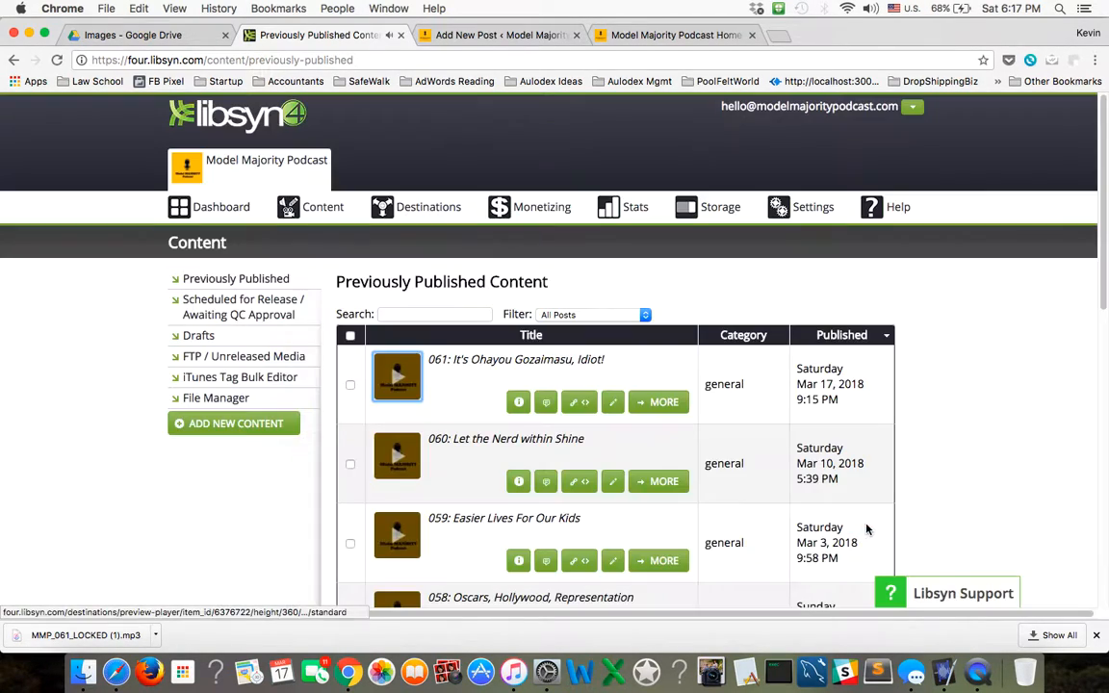
Return to the WordPress draft, recheck its podcast media, category and tags, and publish the post.
click(438, 35)
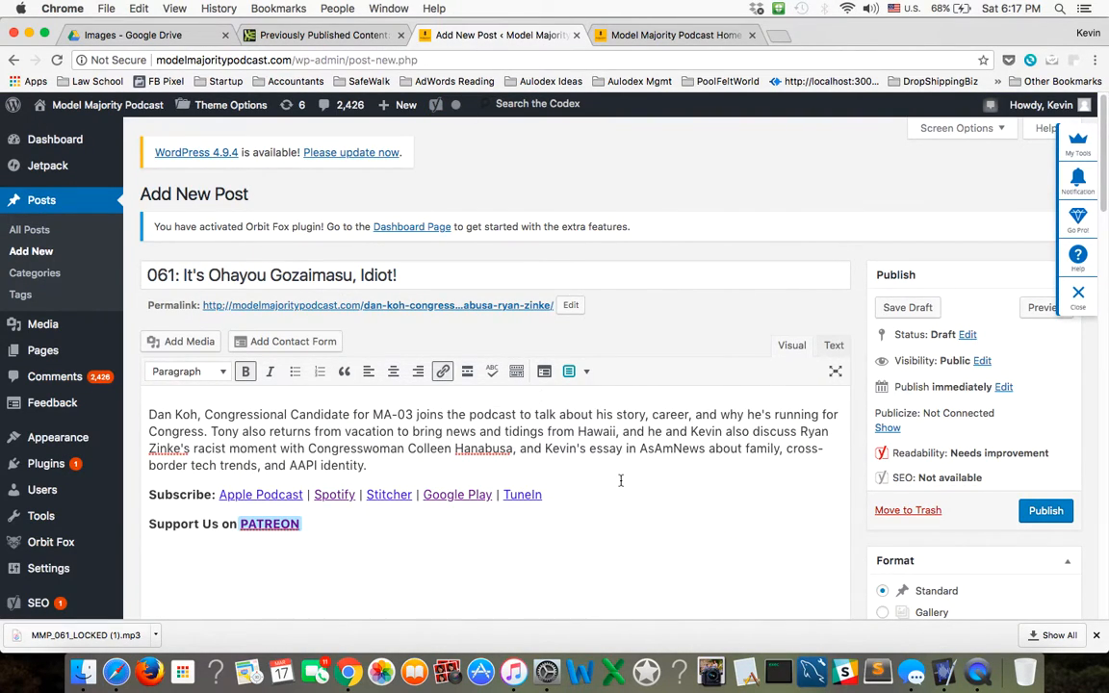
scroll(619, 478, down, 10)
scroll(633, 492, down, 15)
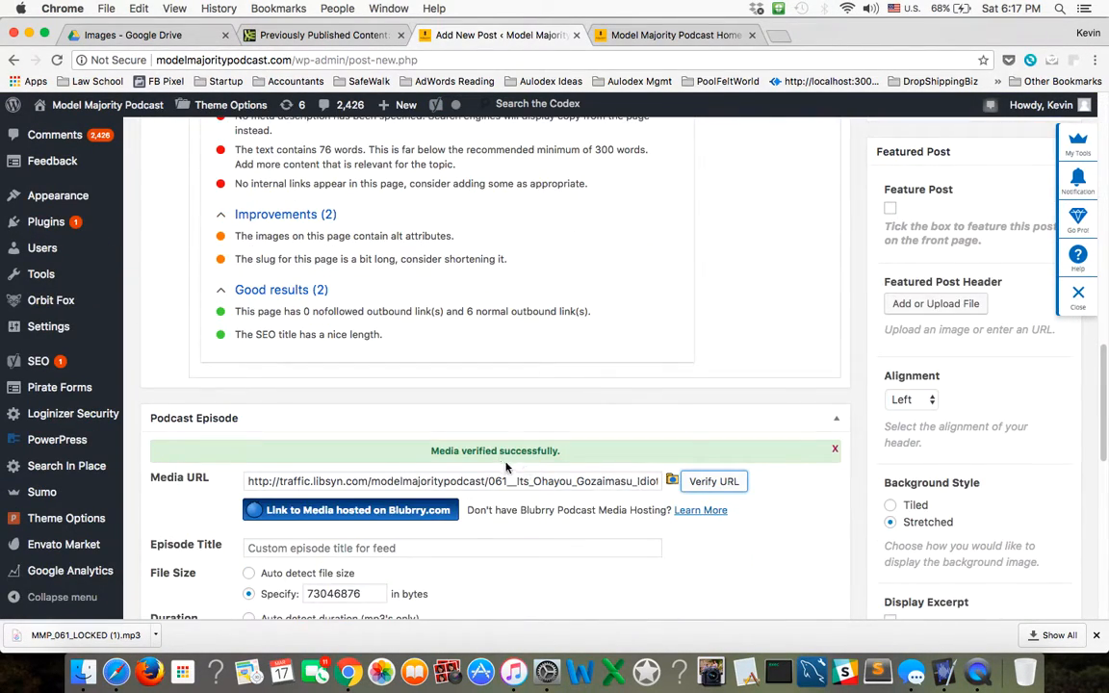
scroll(936, 447, up, 20)
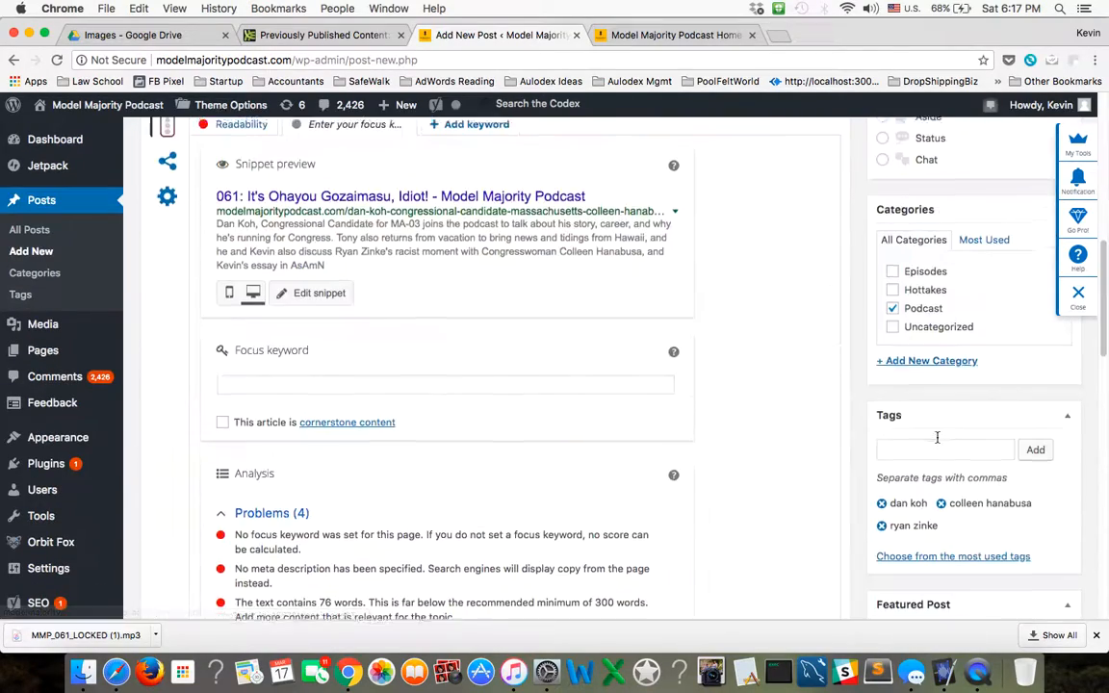
scroll(942, 440, down, 8)
scroll(942, 440, down, 1)
scroll(939, 438, up, 5)
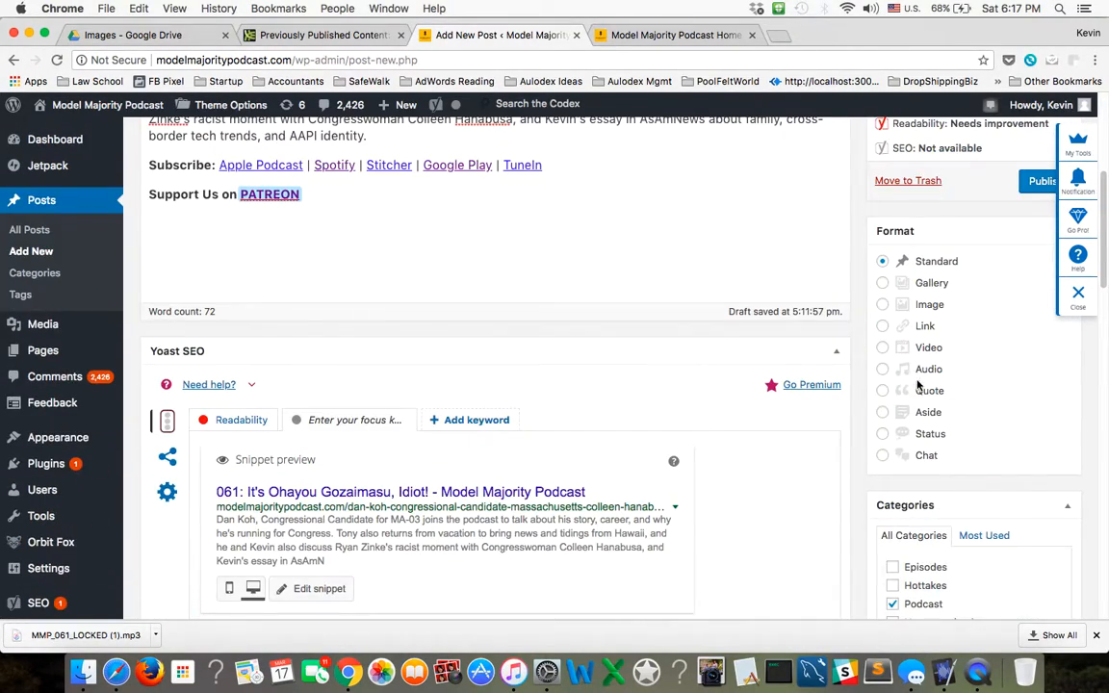
scroll(935, 435, down, 2)
scroll(909, 437, up, 10)
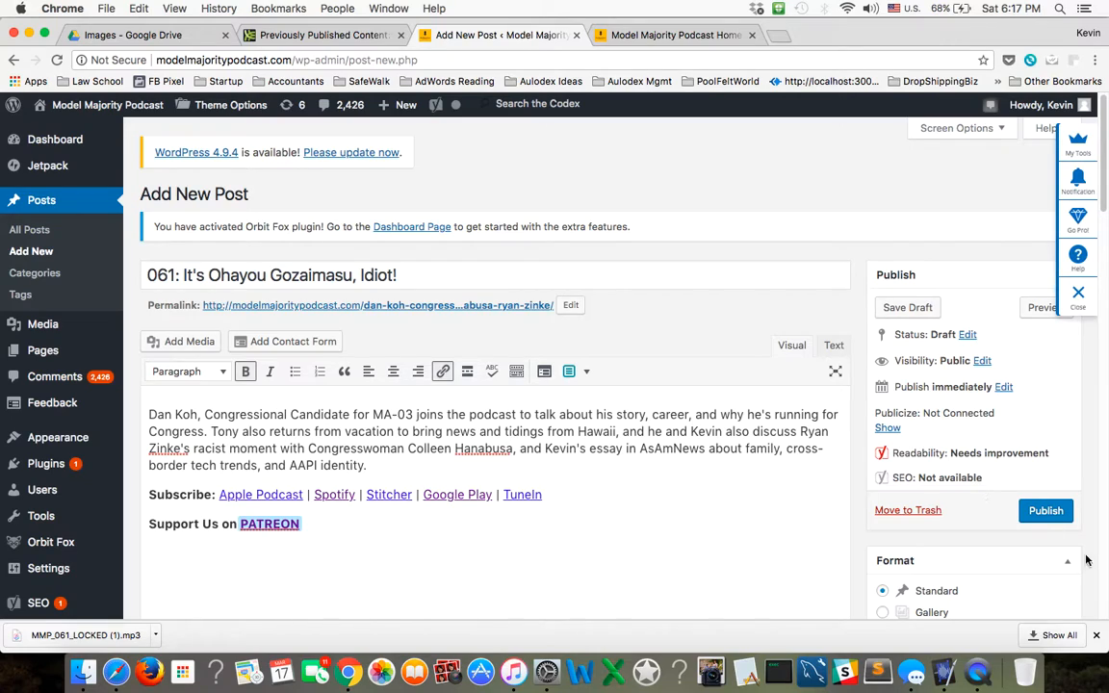
click(1046, 510)
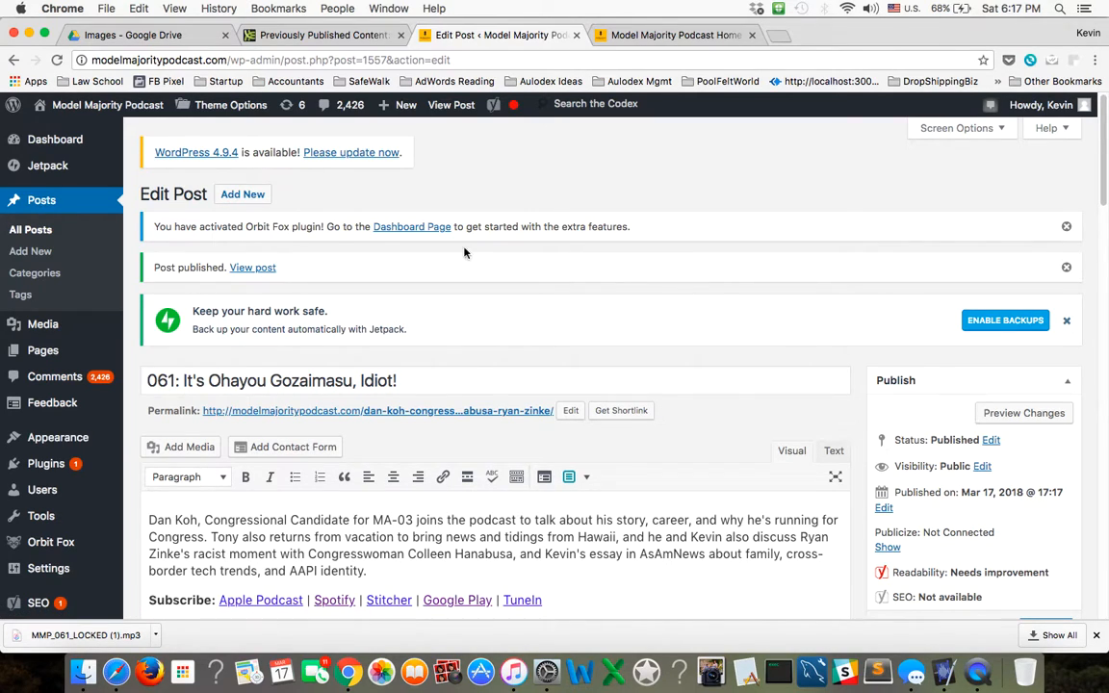
scroll(616, 517, down, 7)
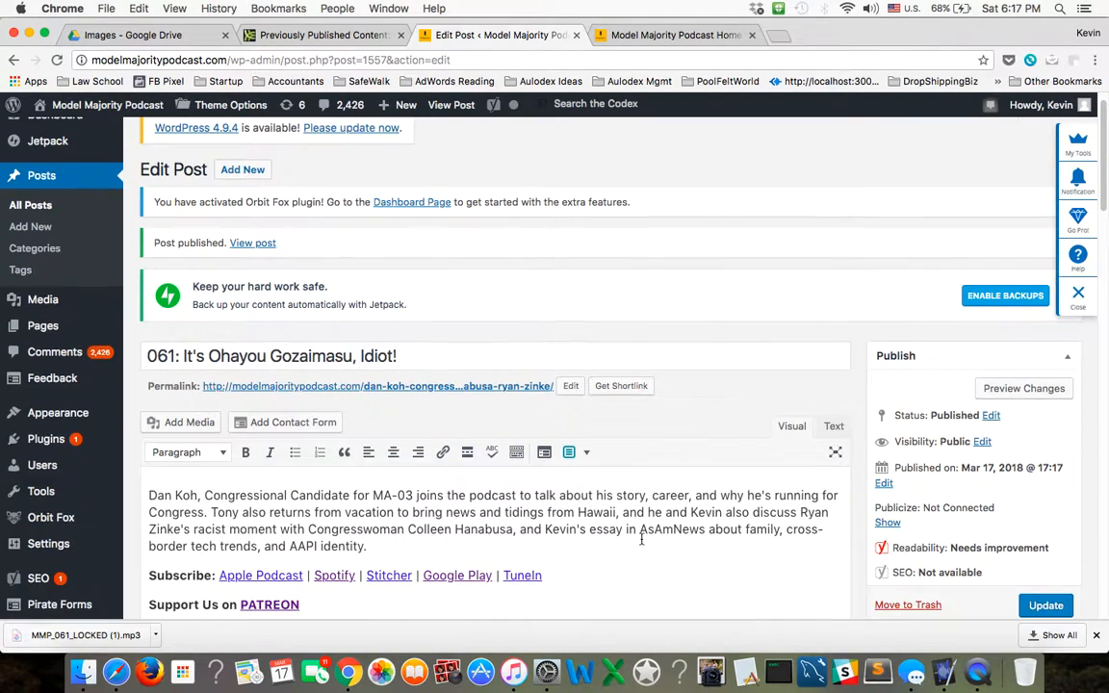
scroll(637, 539, up, 7)
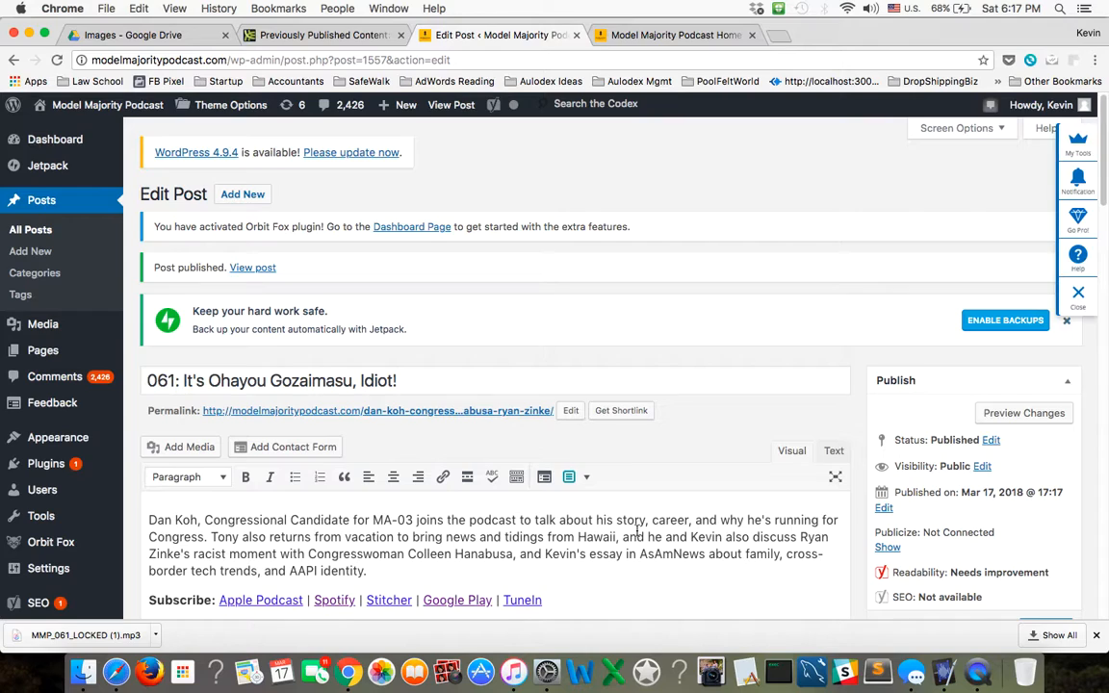
scroll(688, 573, down, 1)
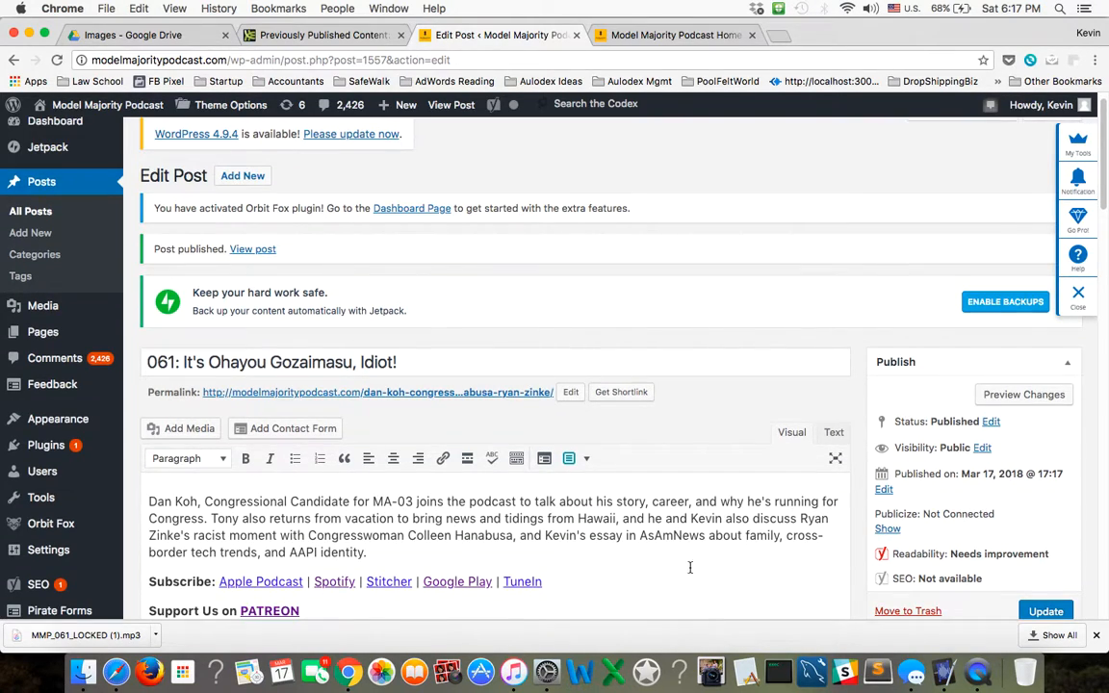
Reload the podcast's home page and check the newest episode banner and the list of earlier episodes.
click(619, 36)
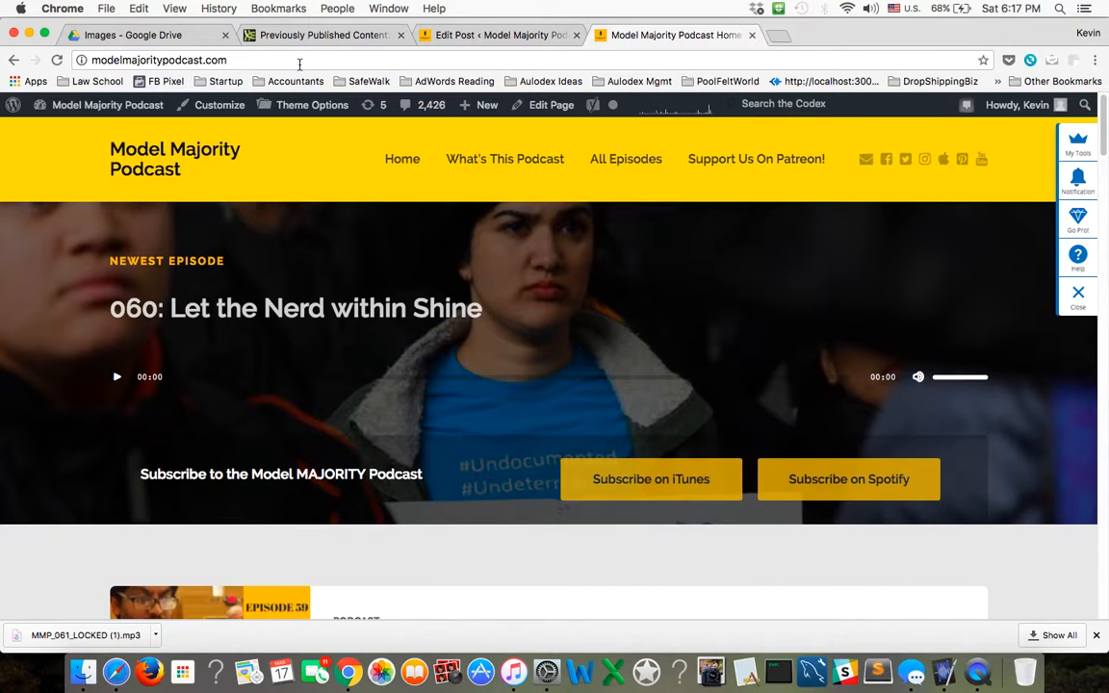
click(57, 60)
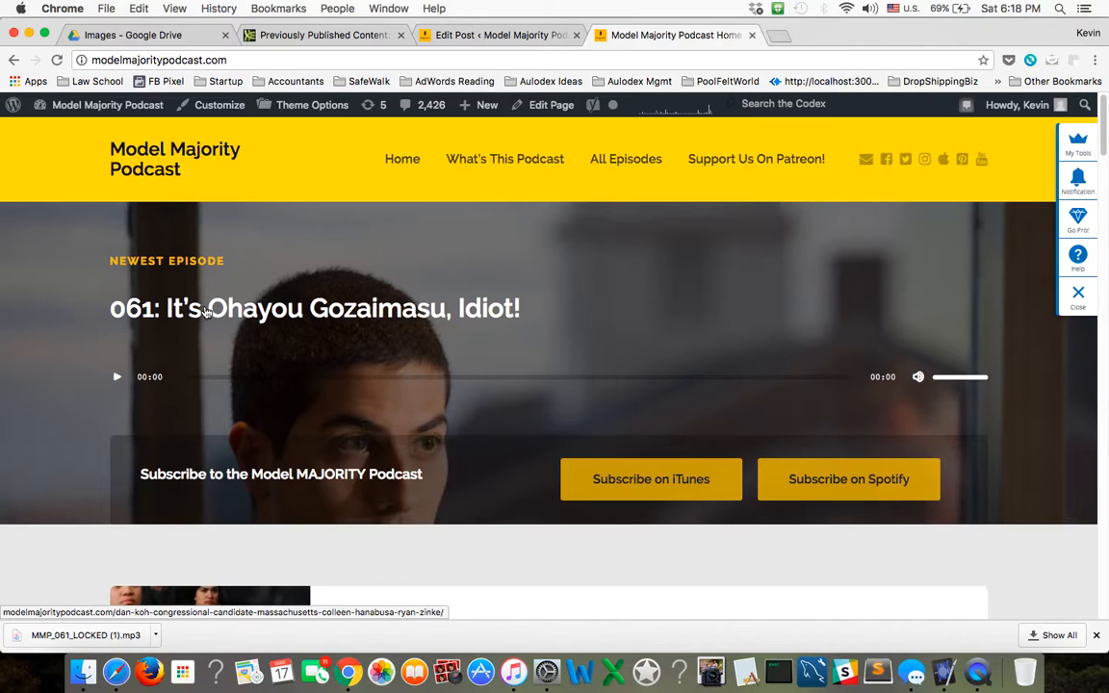
scroll(472, 498, down, 6)
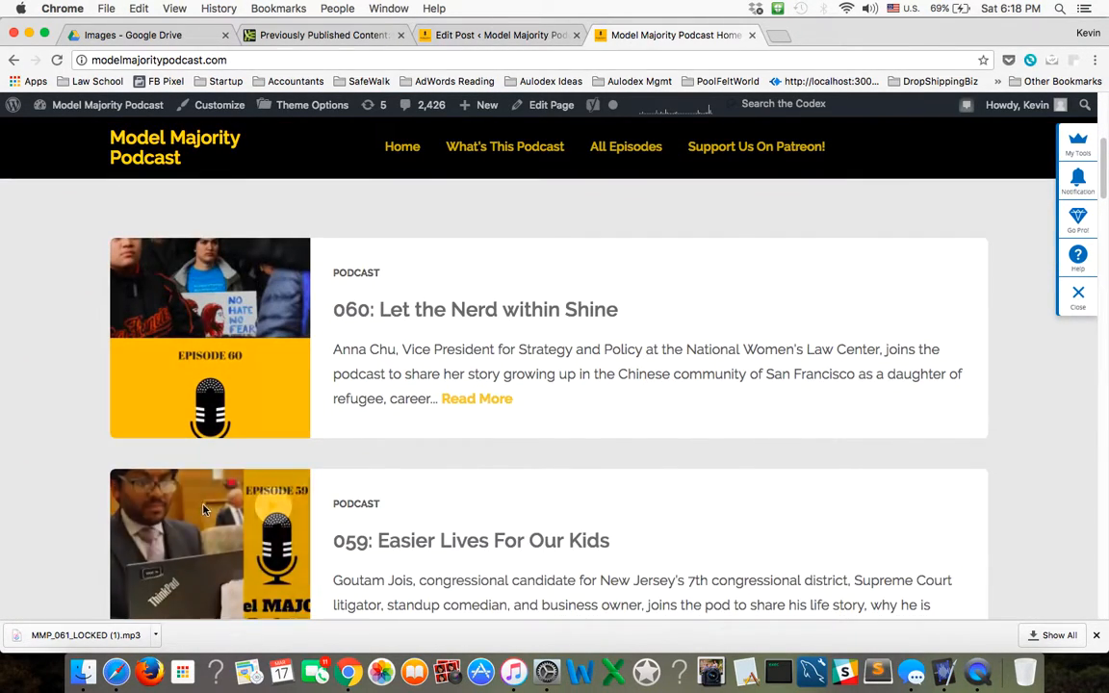
scroll(252, 477, down, 5)
scroll(316, 515, down, 10)
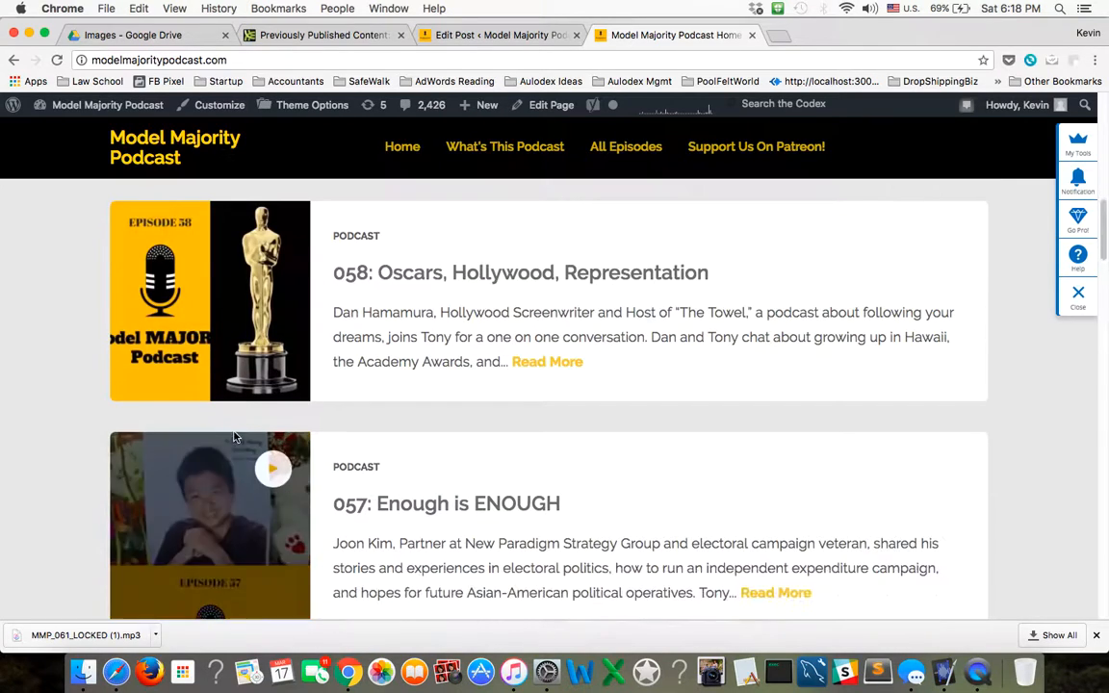
scroll(272, 546, up, 10)
scroll(272, 546, up, 10)
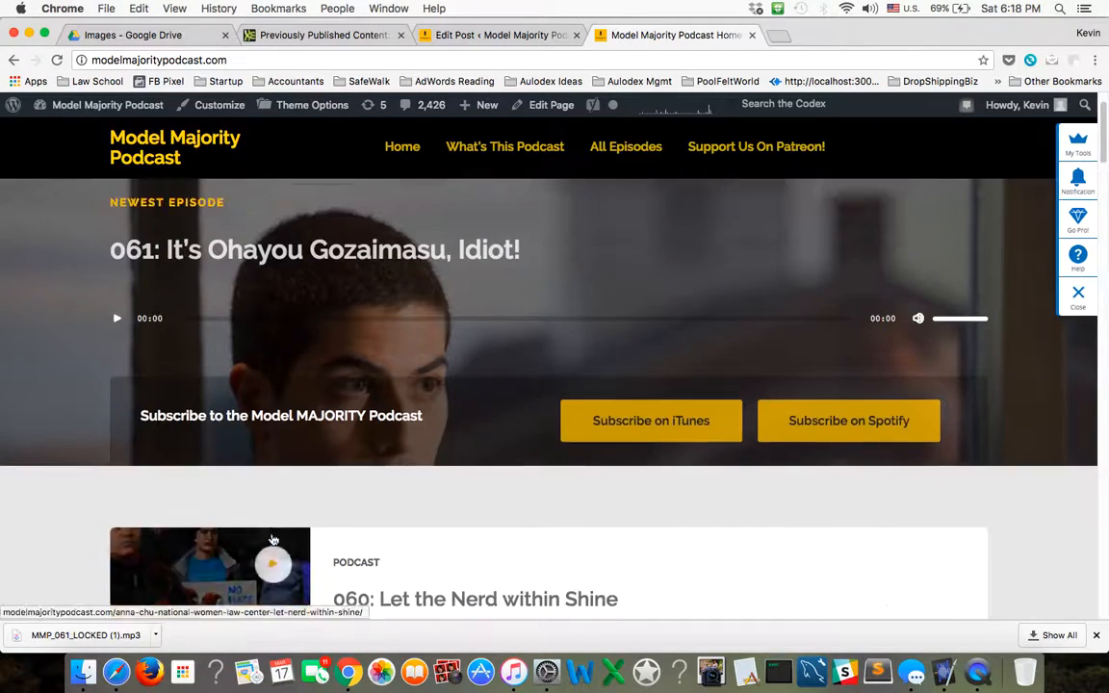
Open the "061: It's Ohayou Gozaimasu, Idiot!" post on the live site and inspect its featured image, title and date.
click(318, 308)
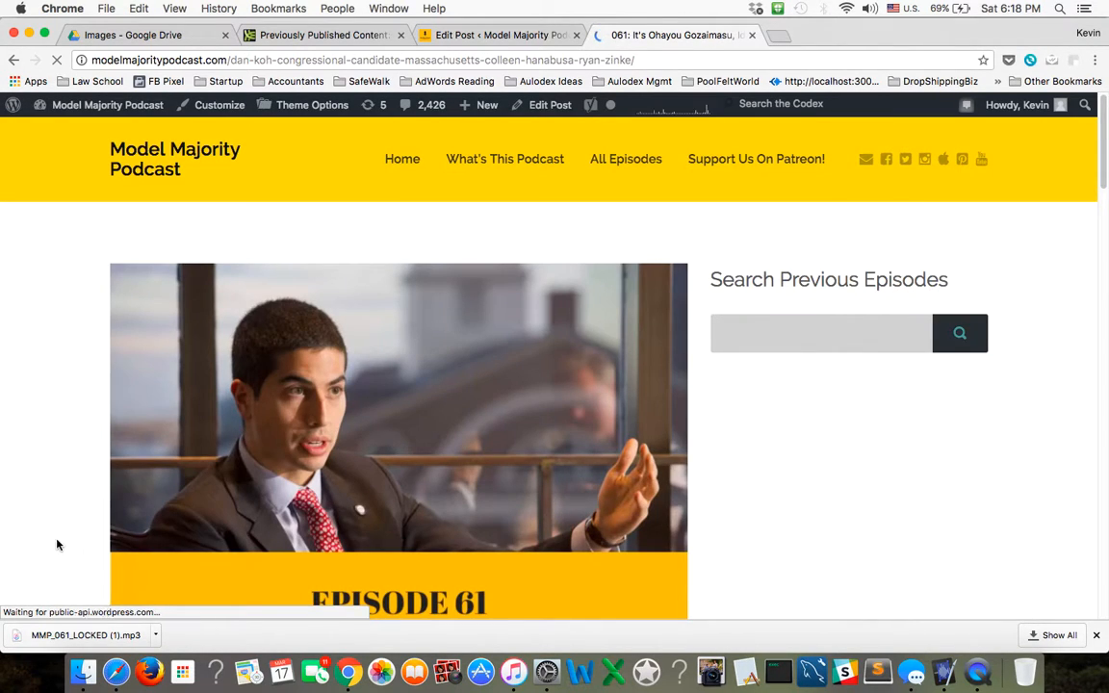
scroll(54, 545, down, 1)
scroll(53, 542, down, 6)
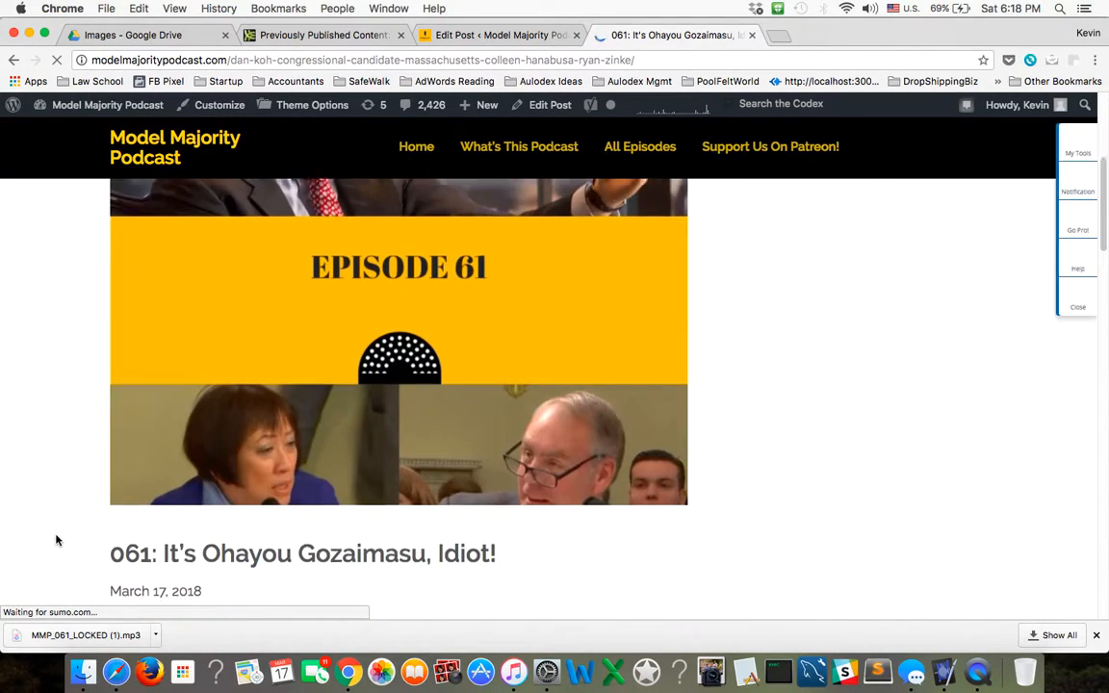
scroll(56, 534, up, 7)
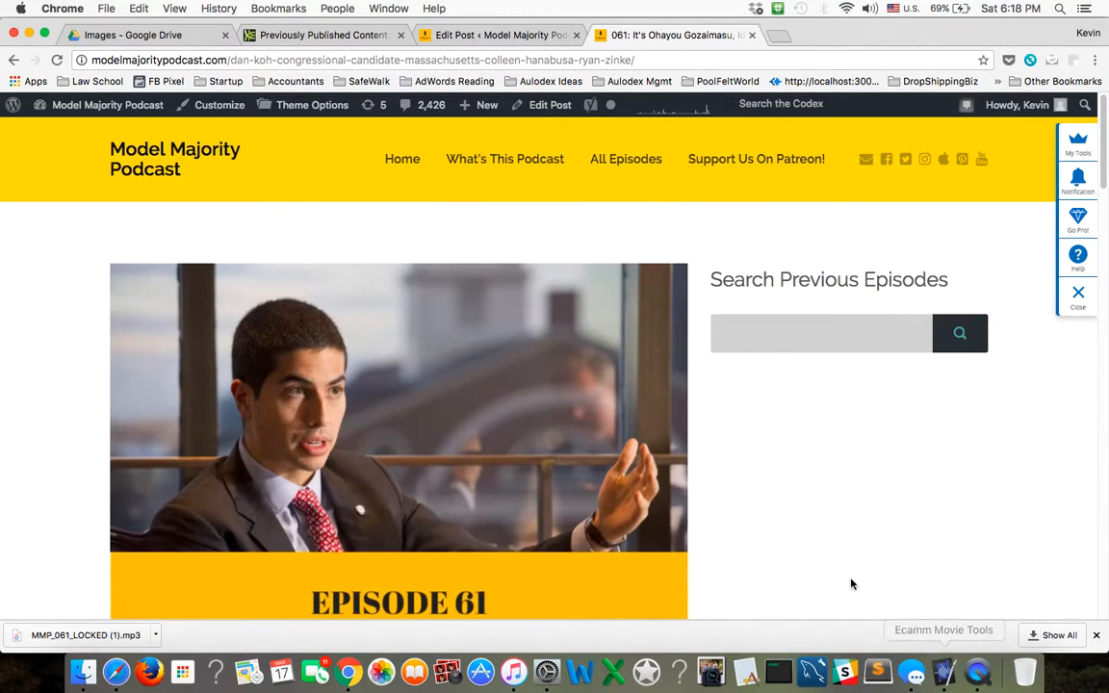
scroll(845, 578, down, 4)
scroll(842, 575, up, 3)
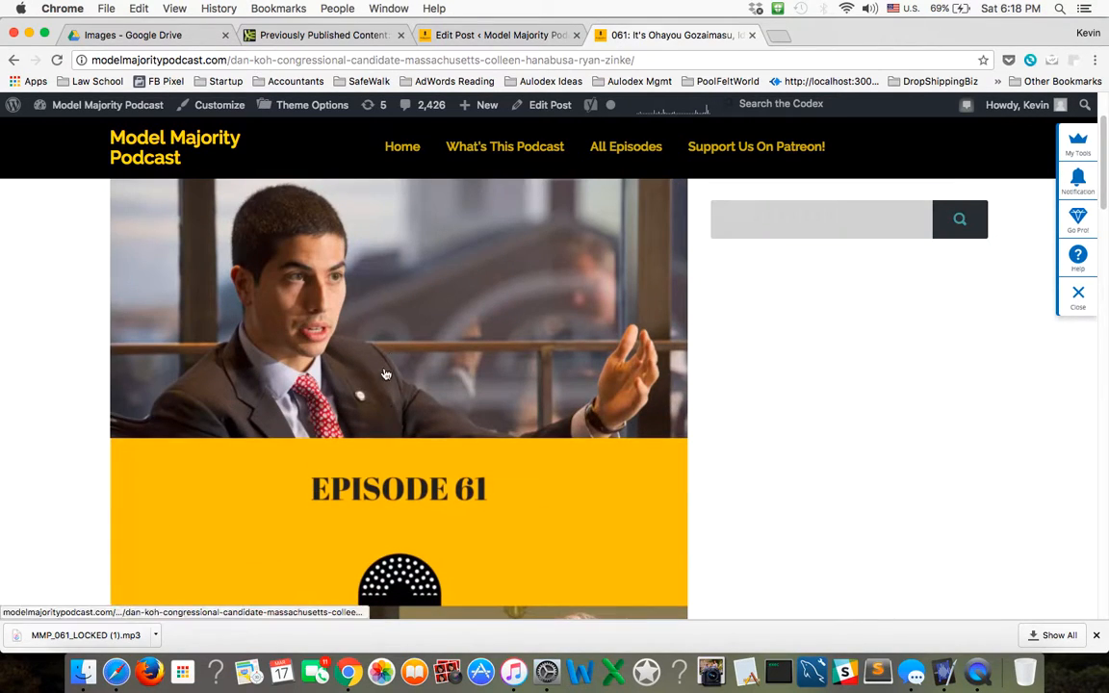
scroll(414, 401, down, 3)
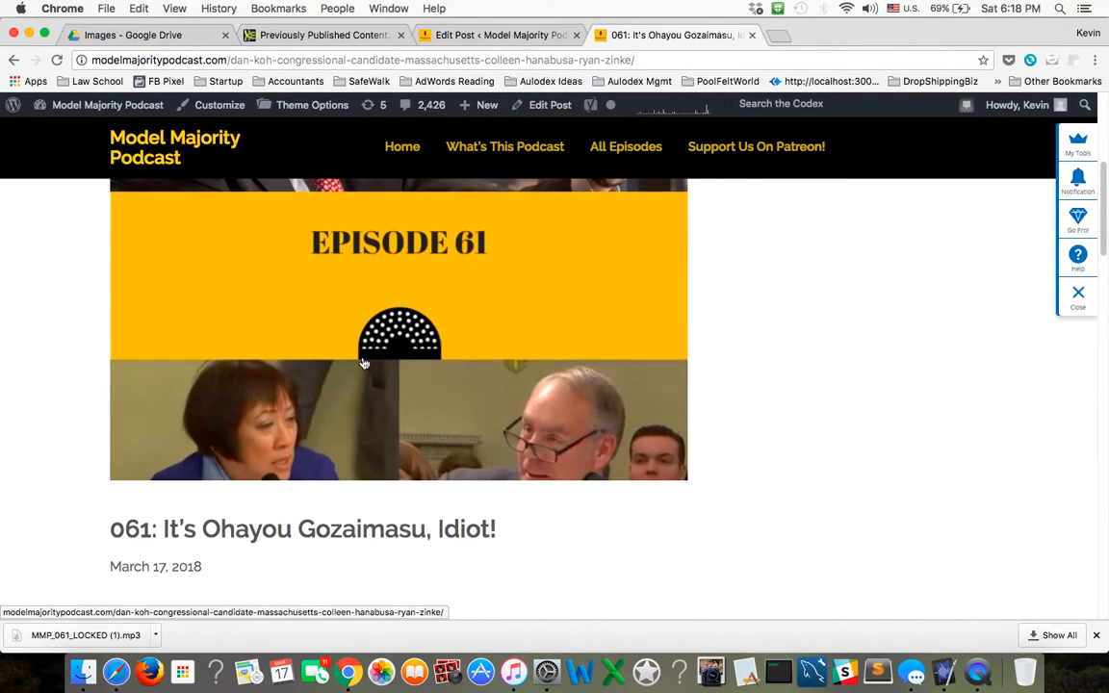
scroll(318, 376, up, 2)
scroll(347, 395, up, 3)
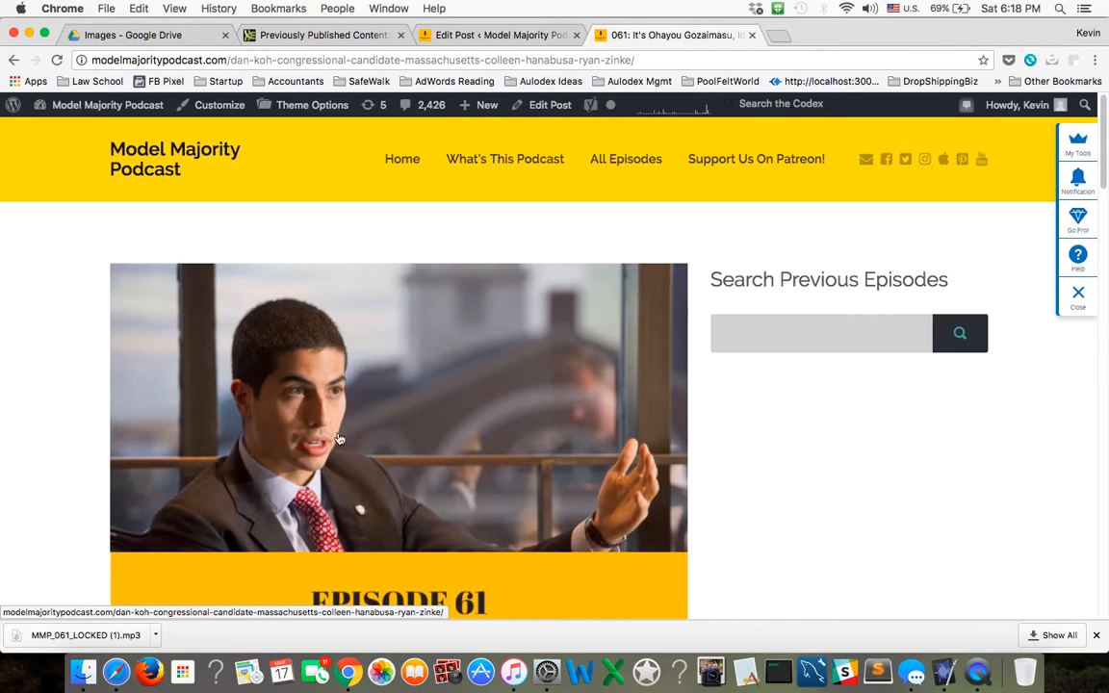
scroll(356, 423, down, 3)
scroll(597, 462, up, 3)
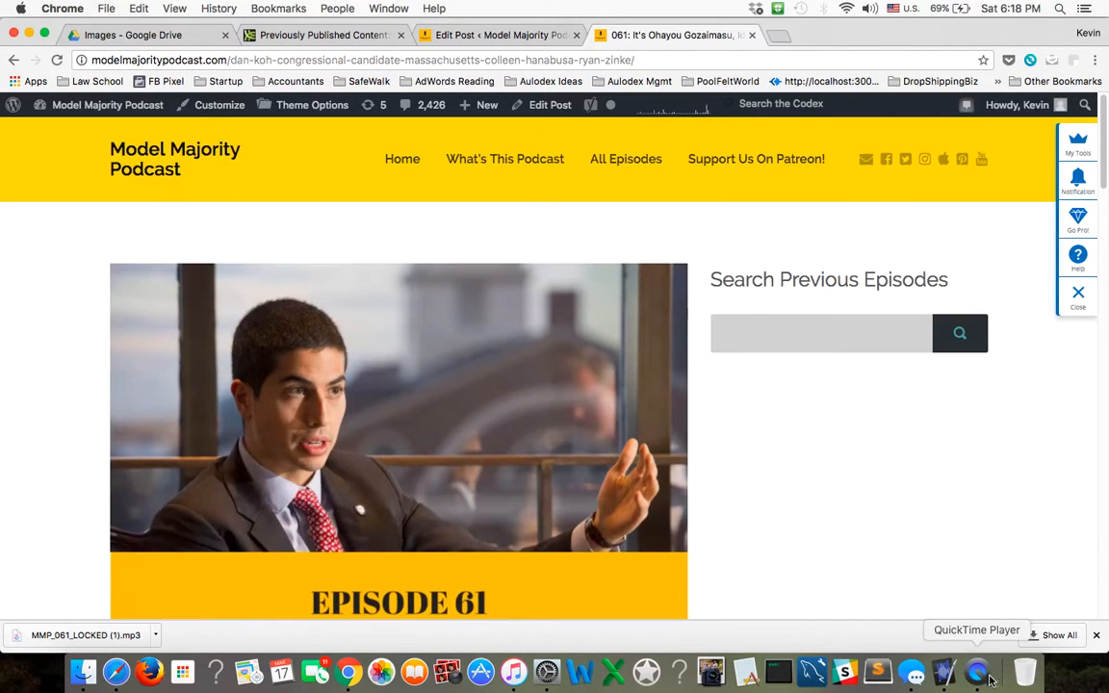